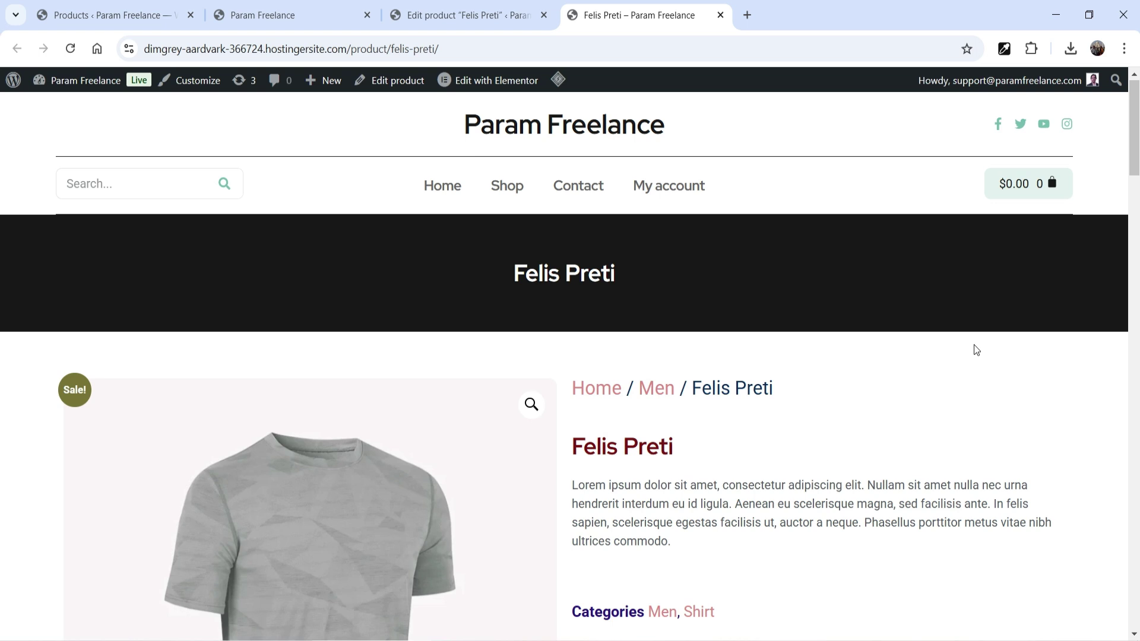
Step: Enter "Param" as the custom shirt text on the Felis Preti product page and check the options amount
left_click_drag(1136, 154, 1137, 196)
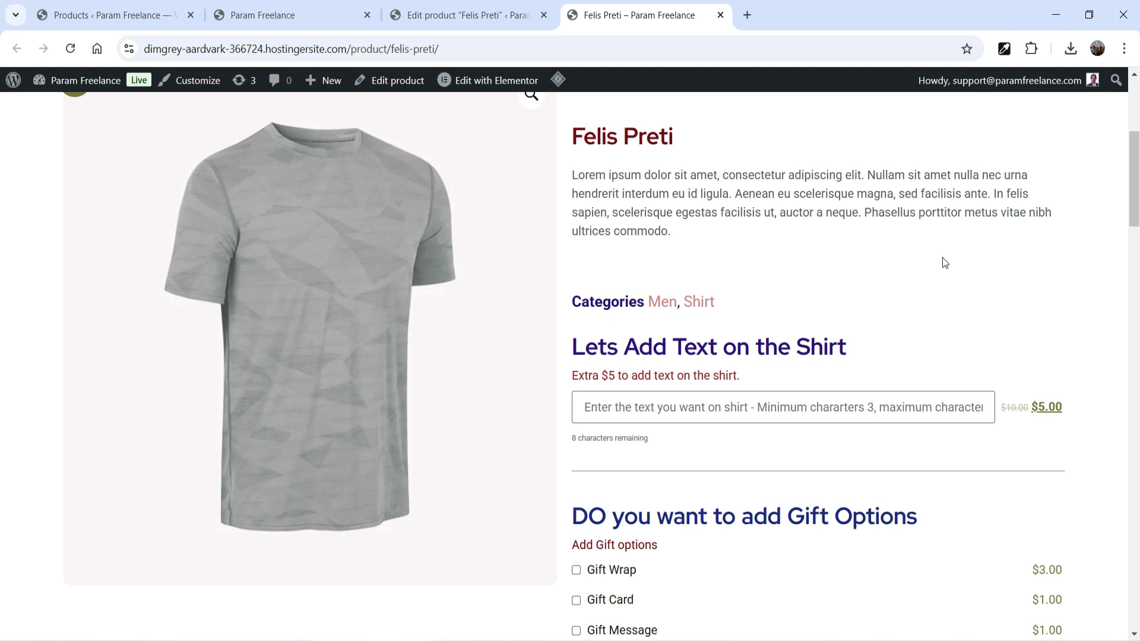
scroll(945, 263, "down", 1)
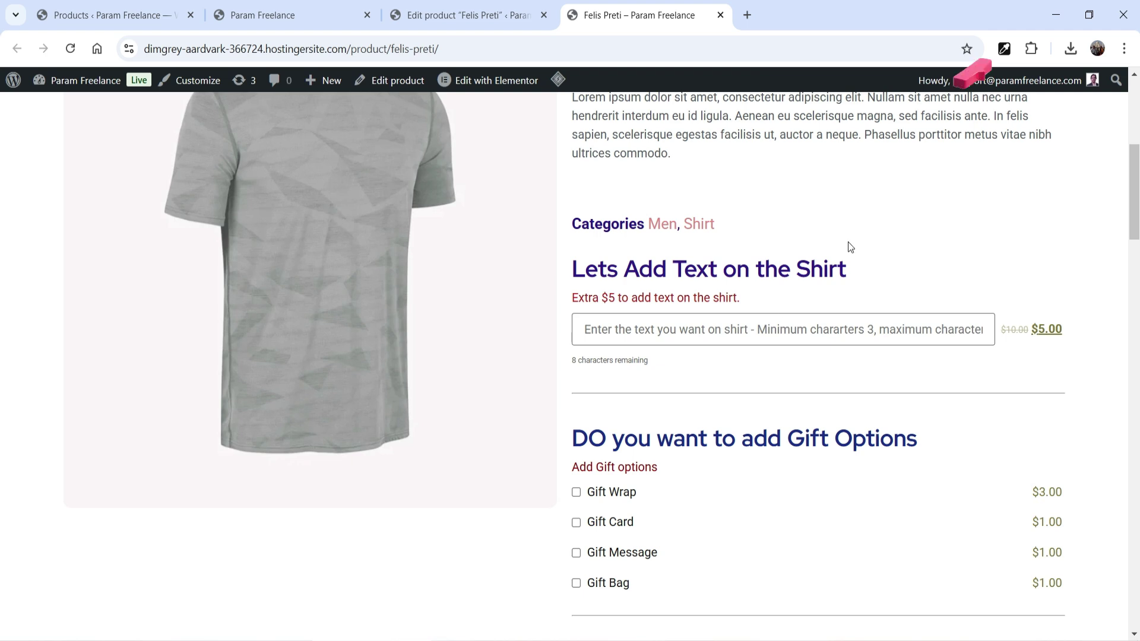
left_click(720, 326)
type("Param")
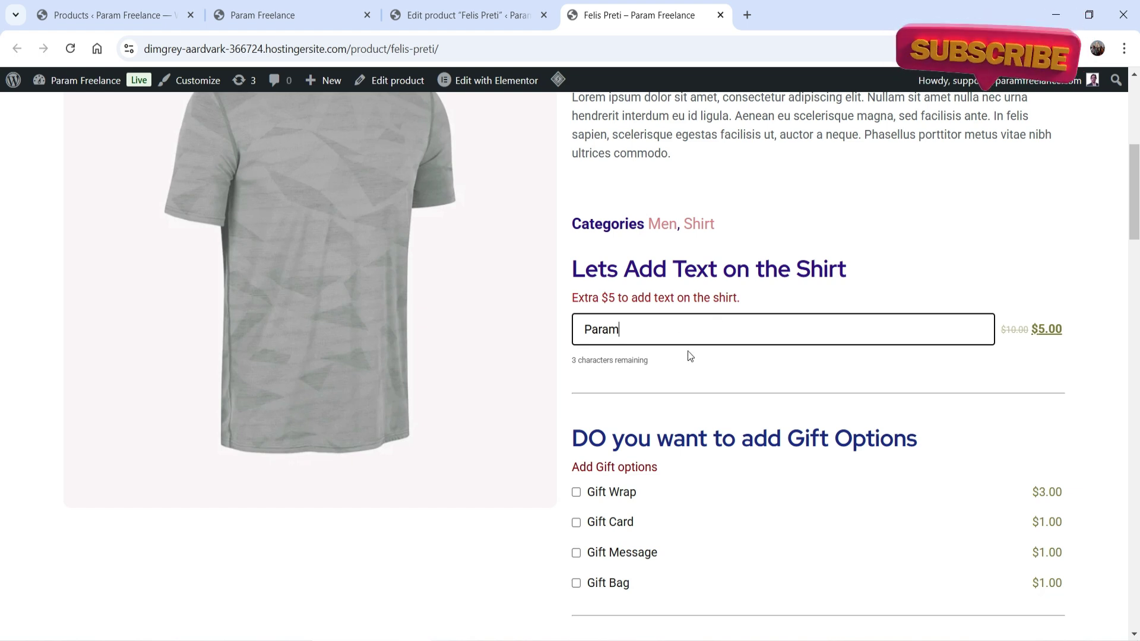
left_click_drag(1134, 202, 1129, 356)
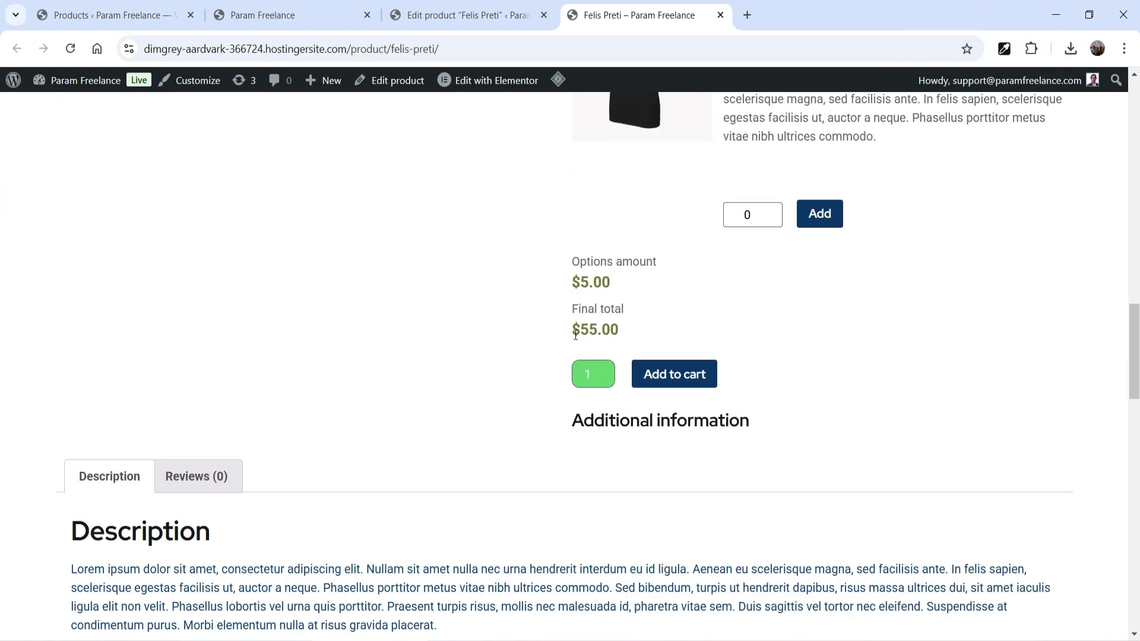
left_click(583, 281)
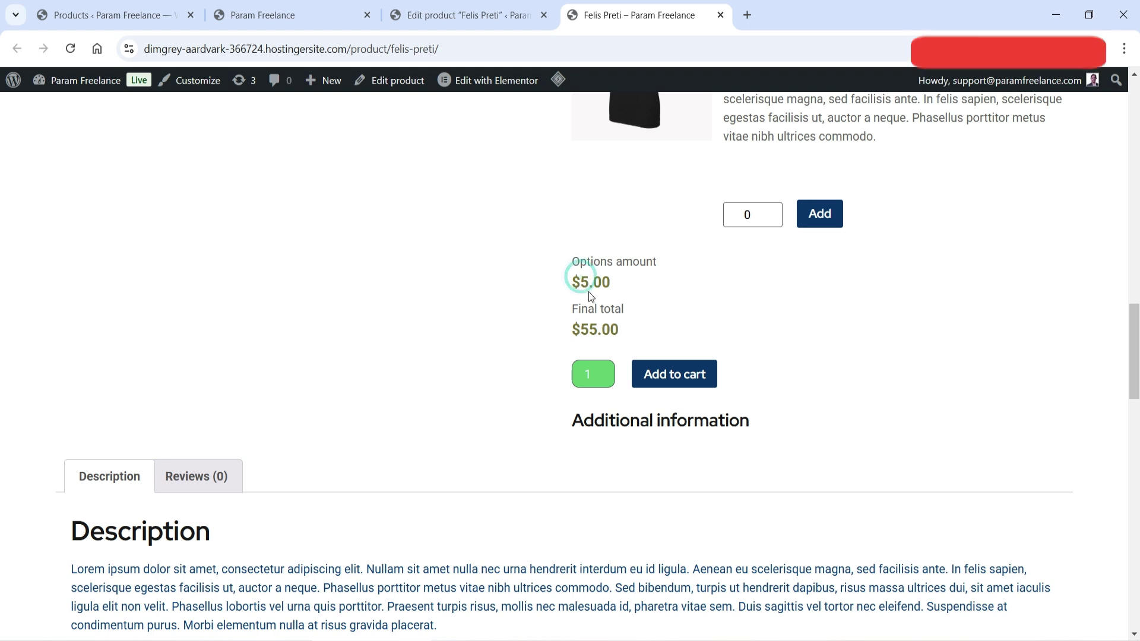
double_click(584, 282)
left_click(629, 291)
Step: Select the Gift Card, Gift Message and Gift Bag add-ons and check the updated options amount
scroll(904, 345, "up", 12)
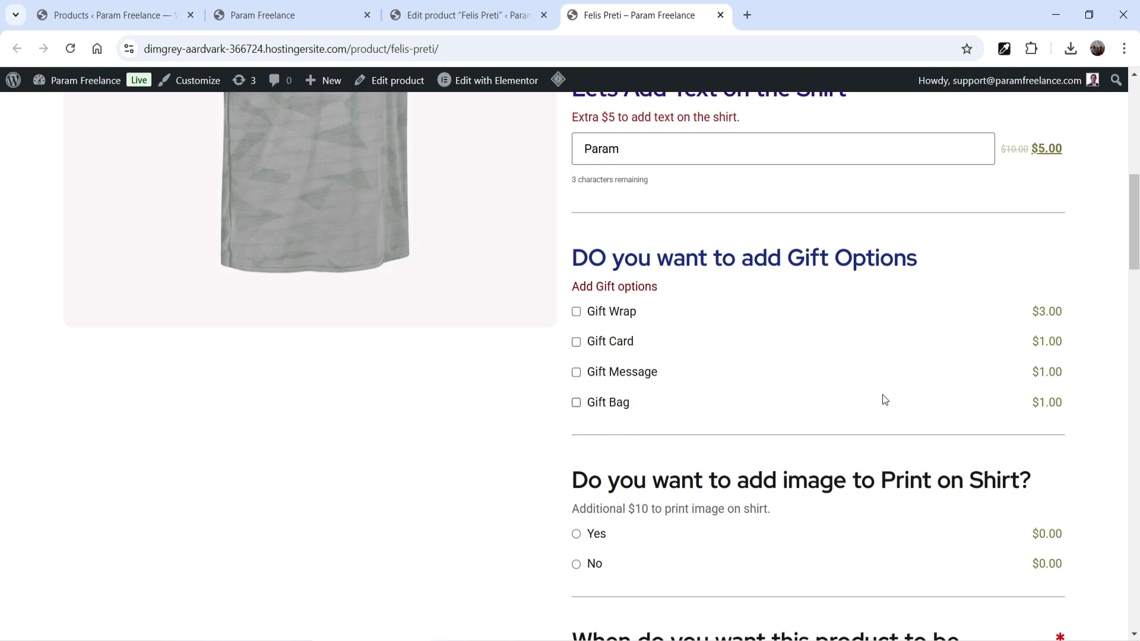
left_click(576, 342)
left_click(576, 372)
left_click(576, 402)
scroll(705, 407, "down", 9)
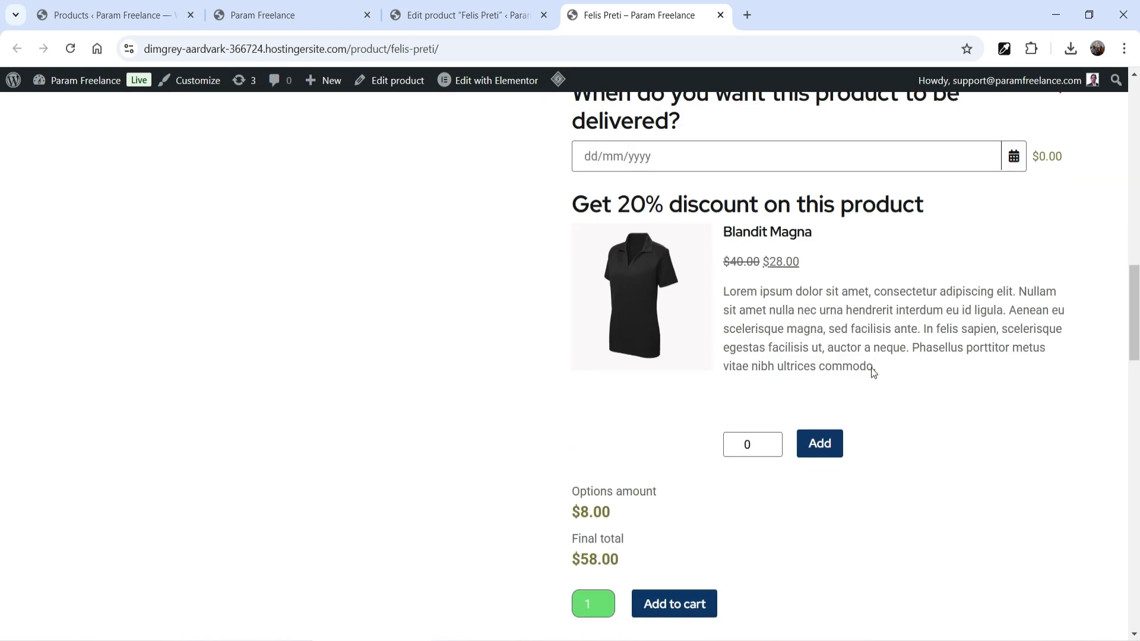
scroll(831, 351, "down", 5)
left_click_drag(582, 206, 589, 204)
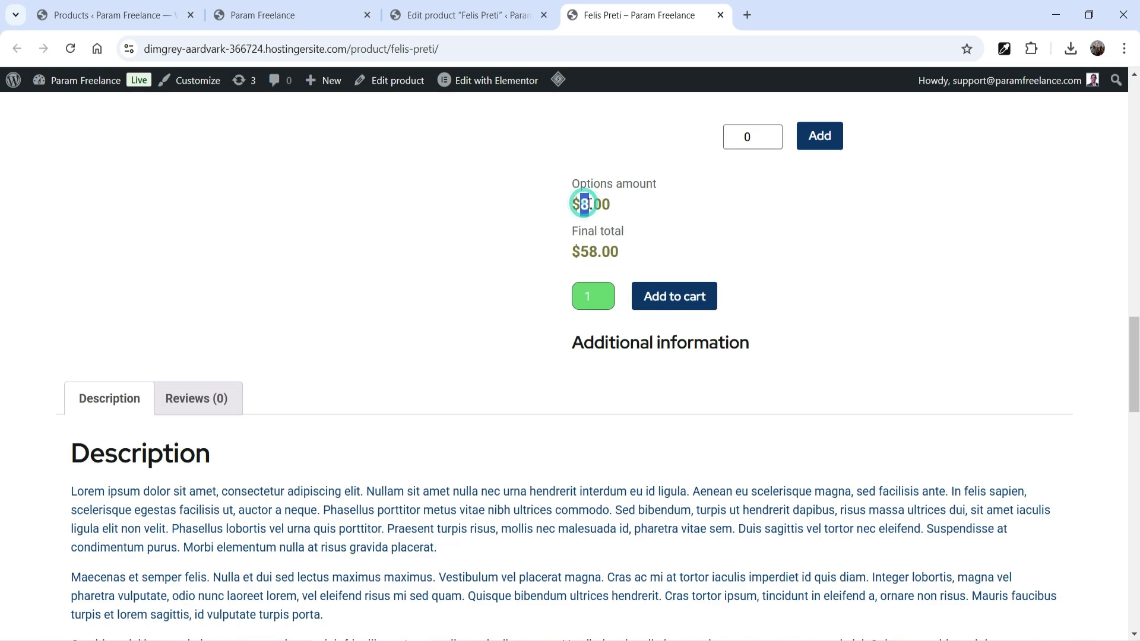
left_click(631, 206)
Step: Switch the image printing choice between Yes and No to test the conditional upload field, leaving it at No
scroll(717, 254, "up", 9)
scroll(720, 263, "up", 4)
scroll(755, 285, "down", 3)
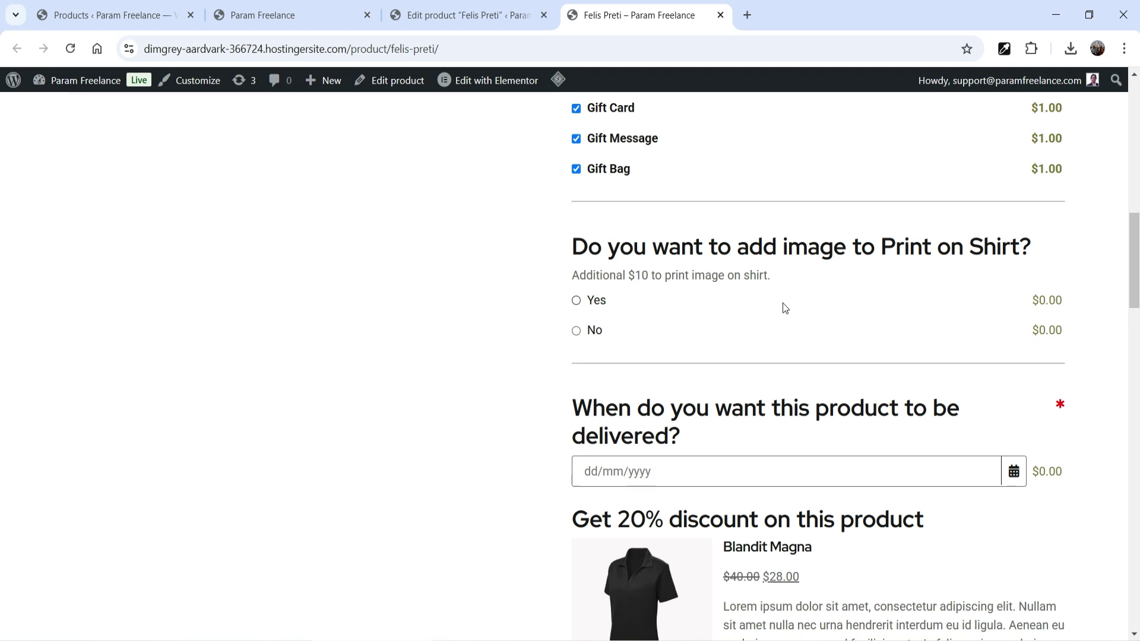
left_click(577, 301)
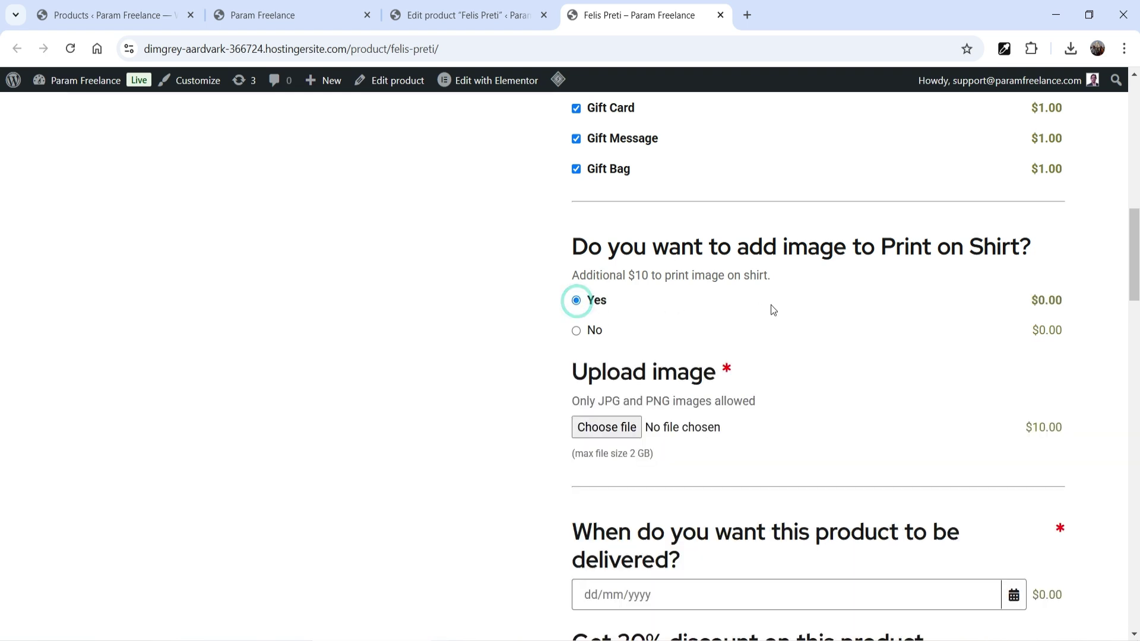
scroll(771, 305, "down", 1)
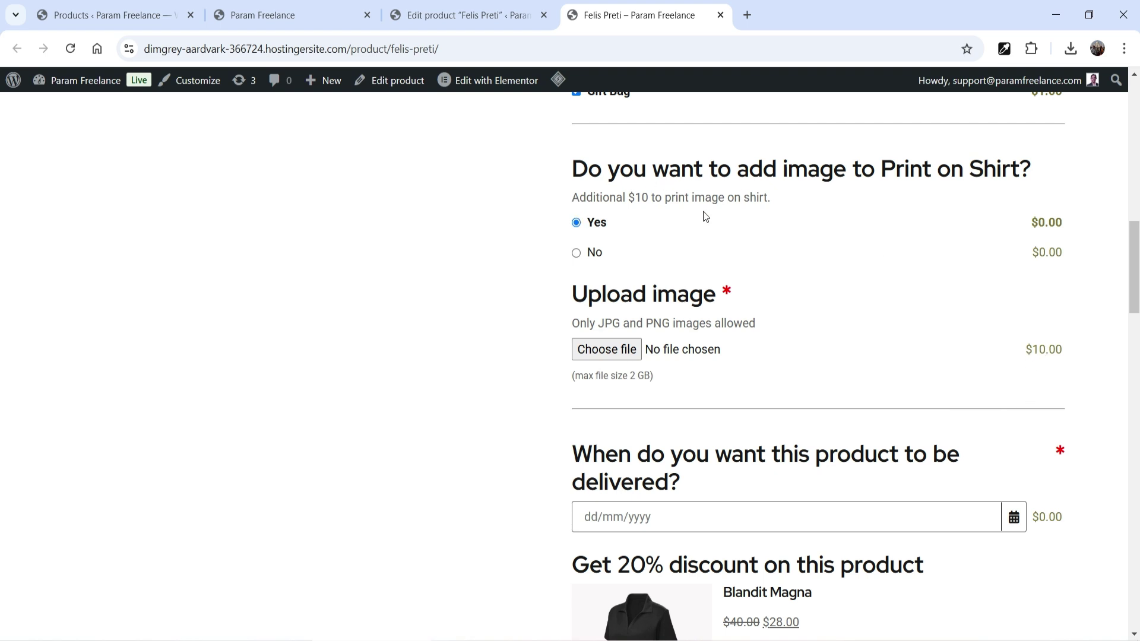
left_click(576, 254)
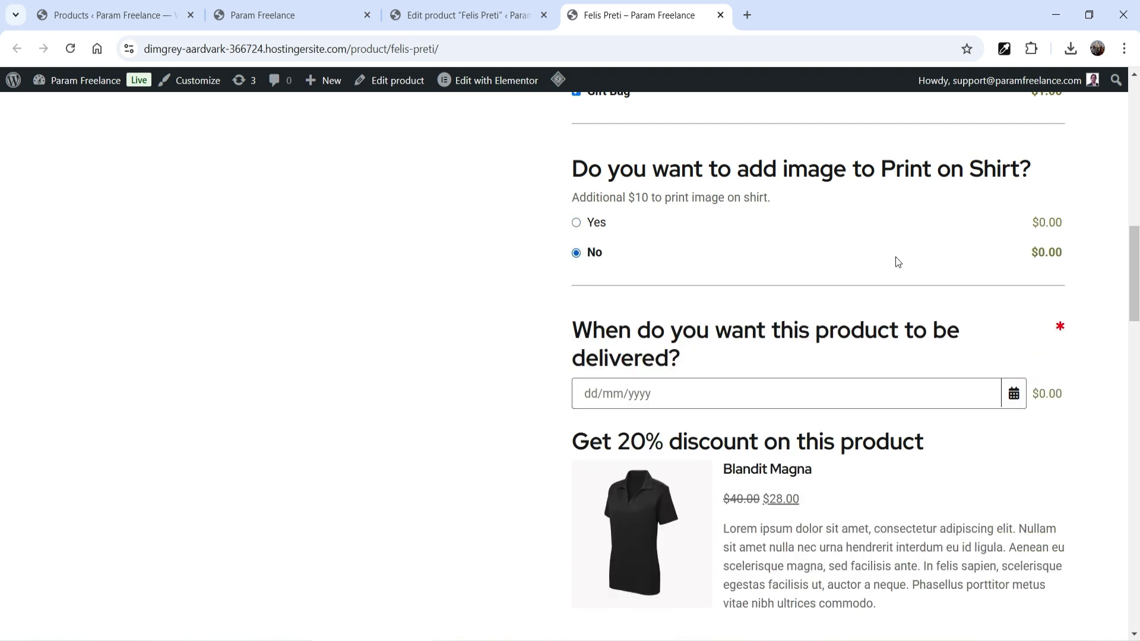
left_click(584, 226)
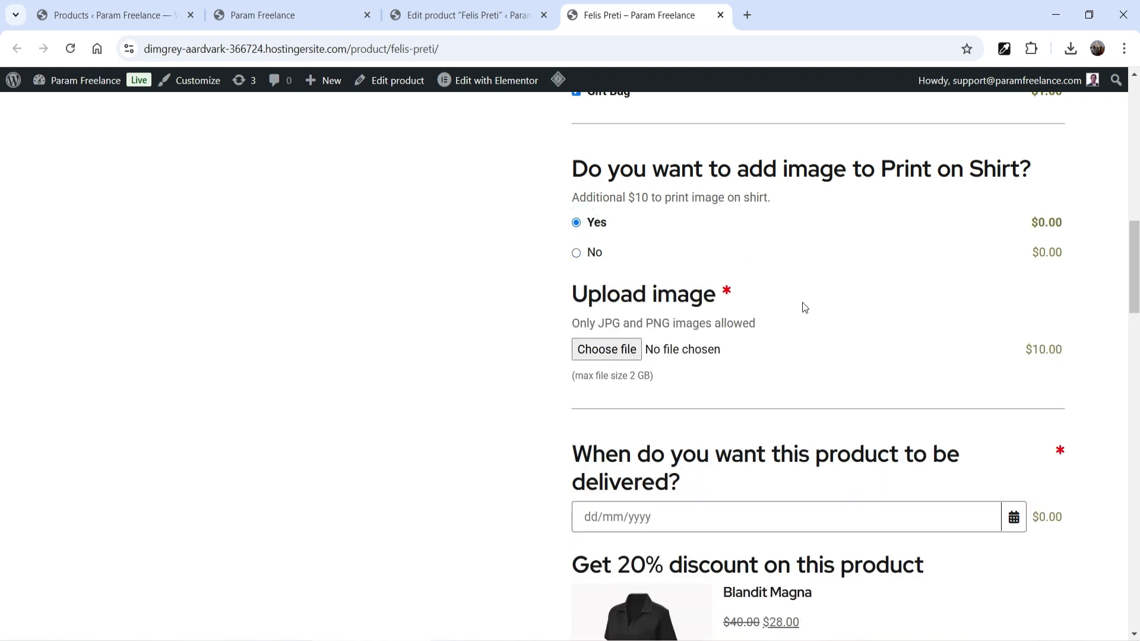
left_click(577, 254)
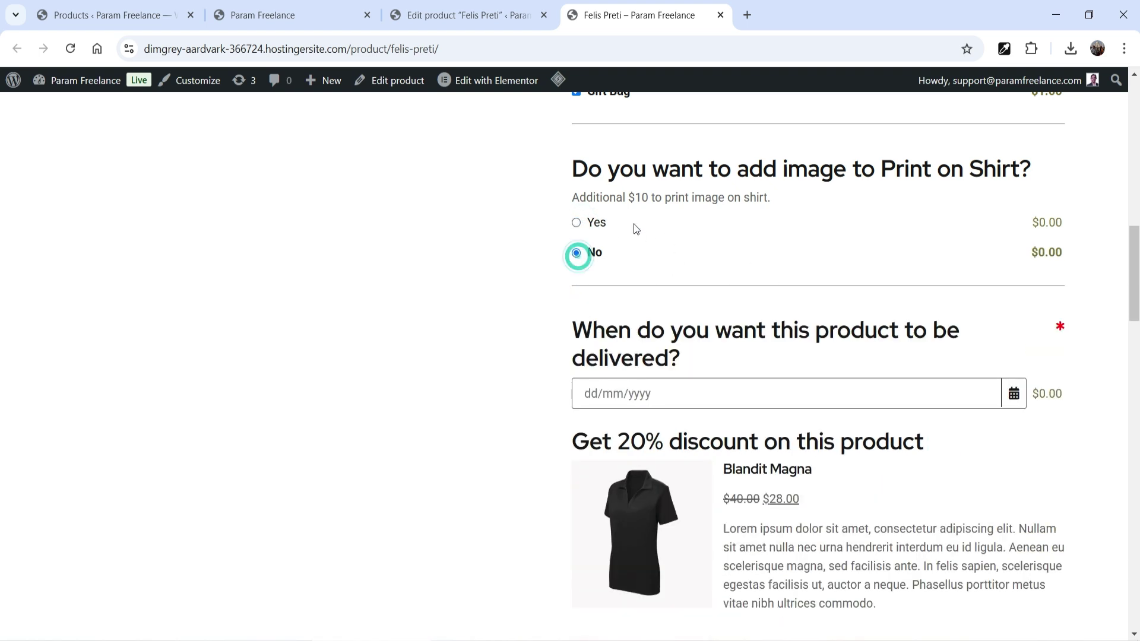
Step: Set the product's delivery date to 31/01/2025
scroll(867, 235, "down", 1)
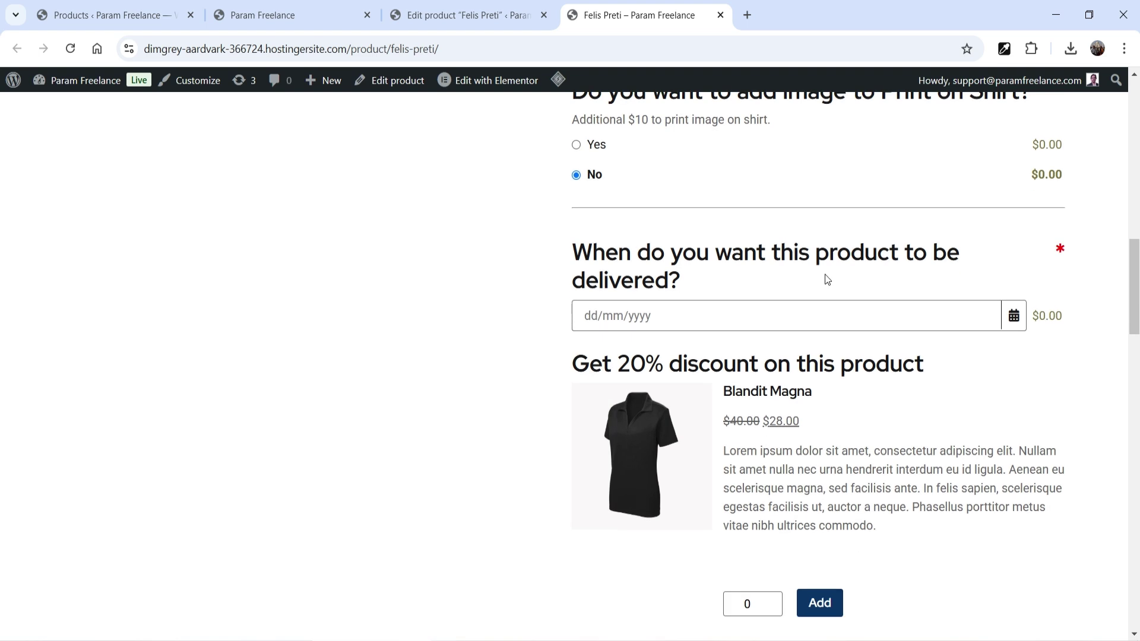
left_click(727, 318)
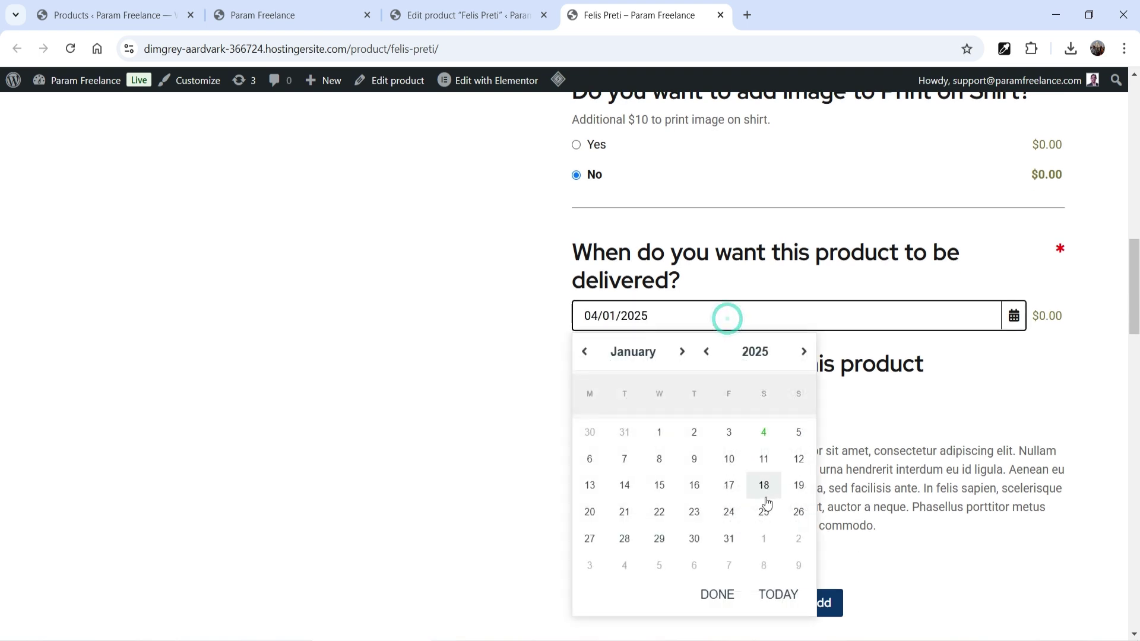
left_click(727, 537)
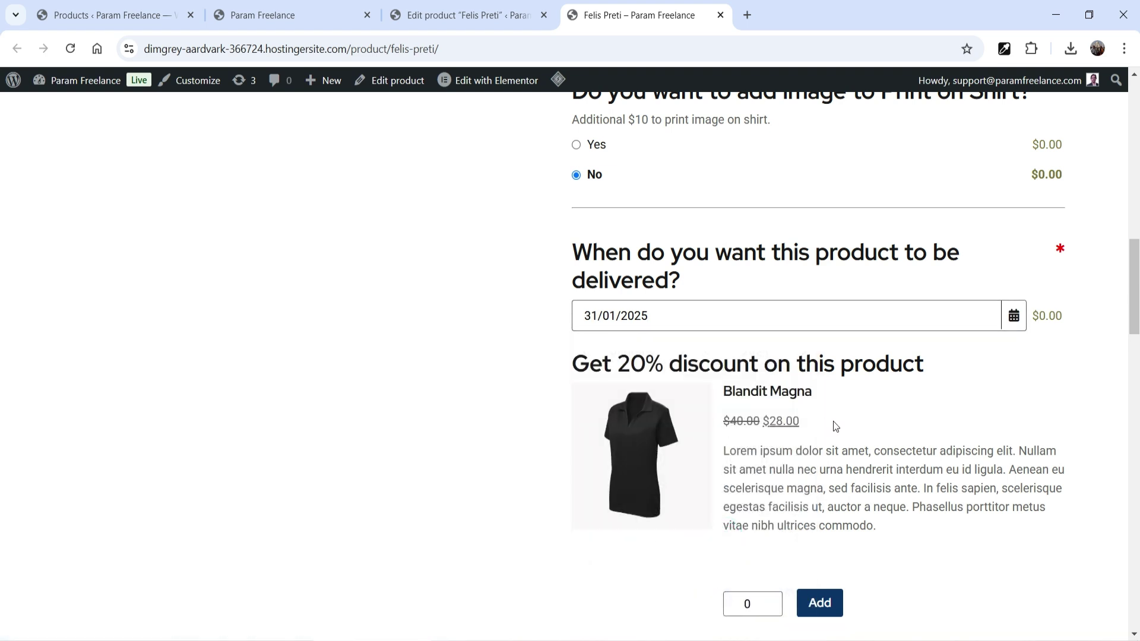
Step: Set the quantity of the discounted Blandit Magna product to 2
scroll(834, 421, "down", 3)
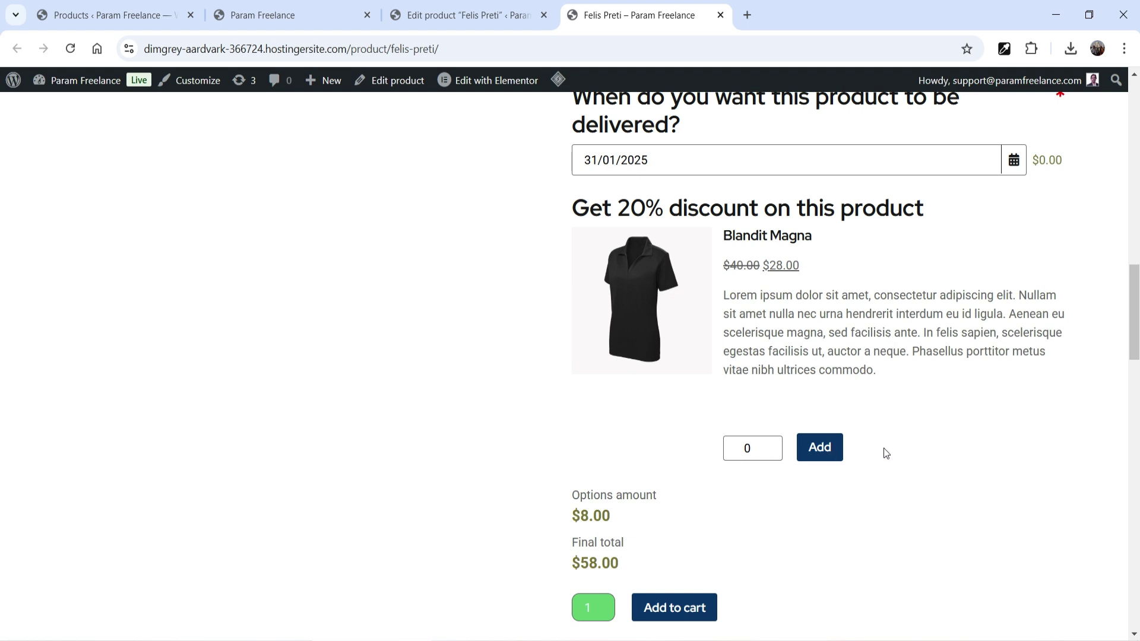
left_click(766, 446)
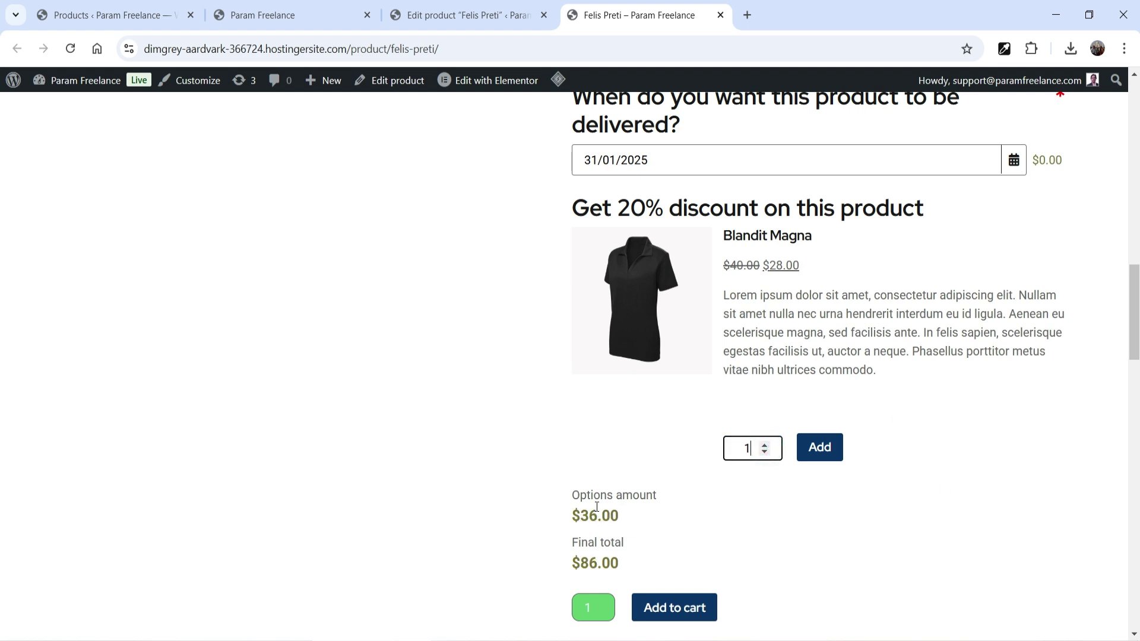
left_click(766, 445)
left_click(766, 444)
left_click(775, 519)
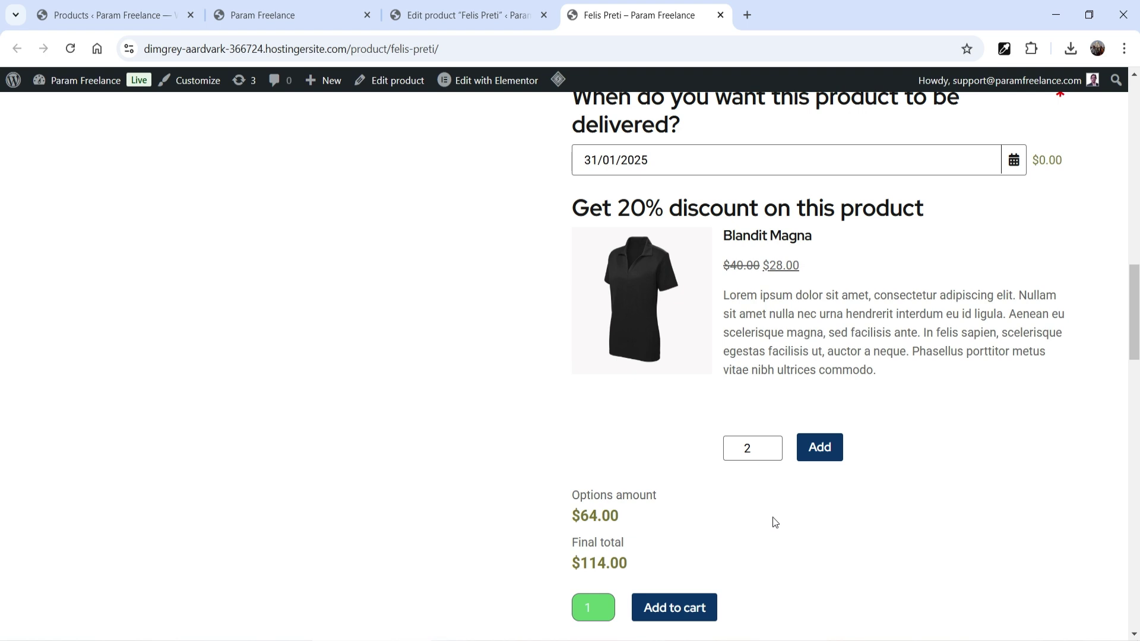
Step: Review the completed product options and the element types available in the Felis Preti product editor
scroll(846, 335, "down", 3)
scroll(848, 337, "up", 4)
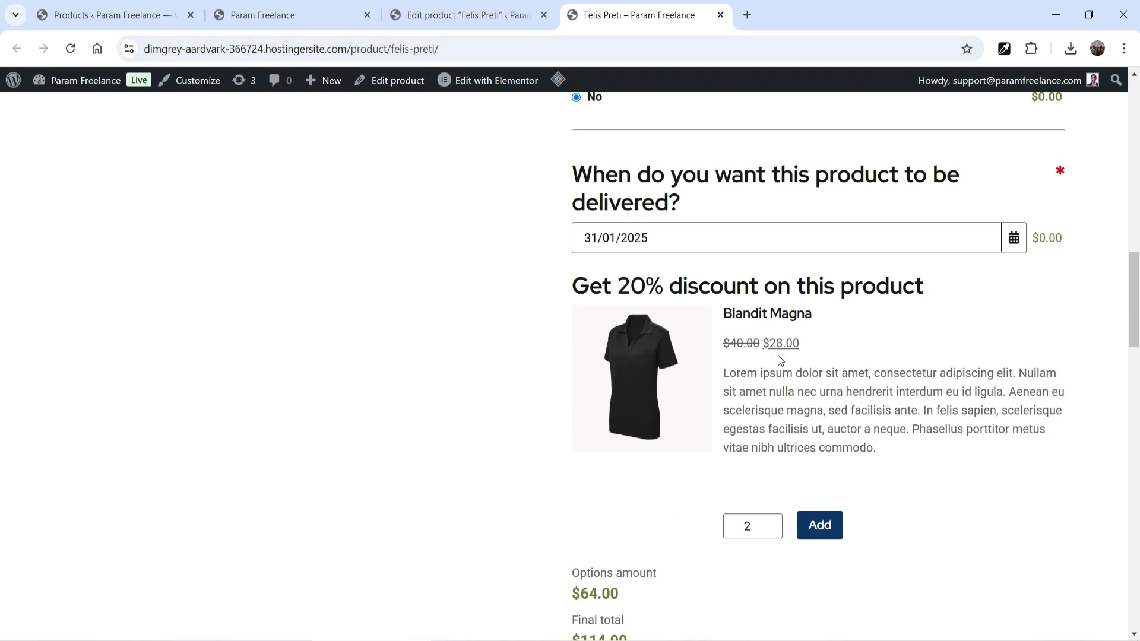
left_click(468, 14)
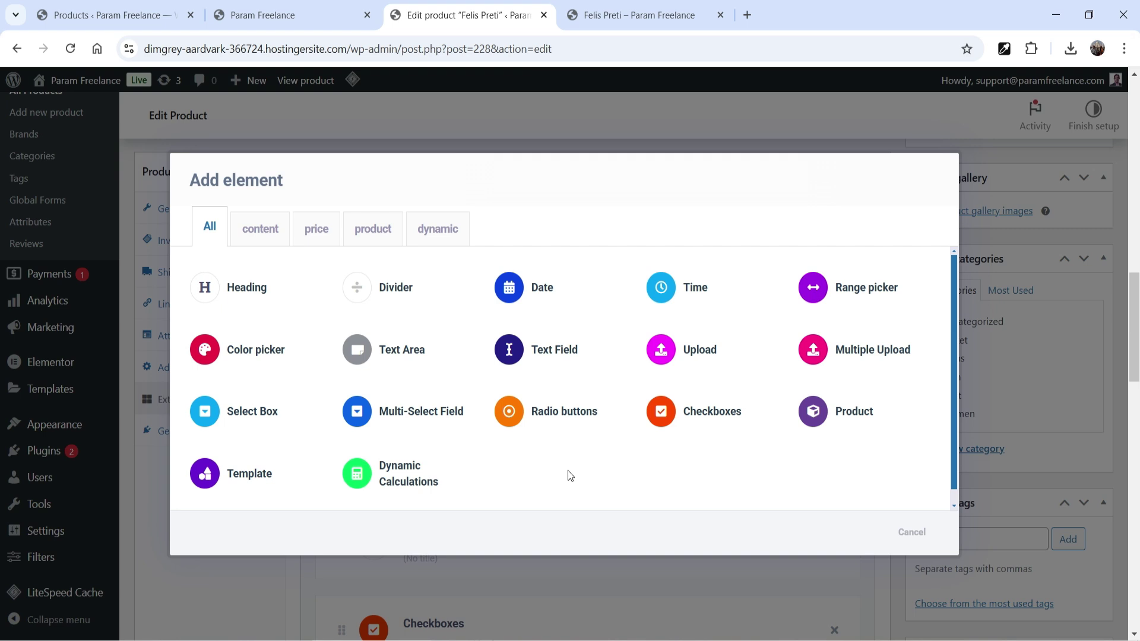
Step: Return to the Felis Preti product page, add the configured product to the cart and review the cart contents
key("ctrl+Tab")
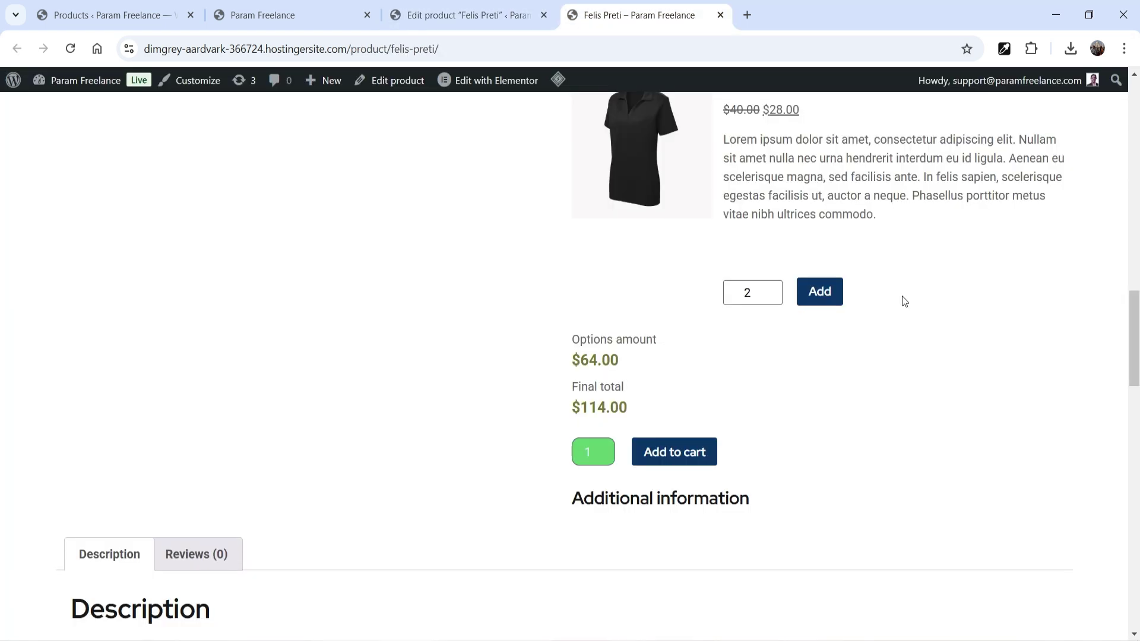
left_click(701, 460)
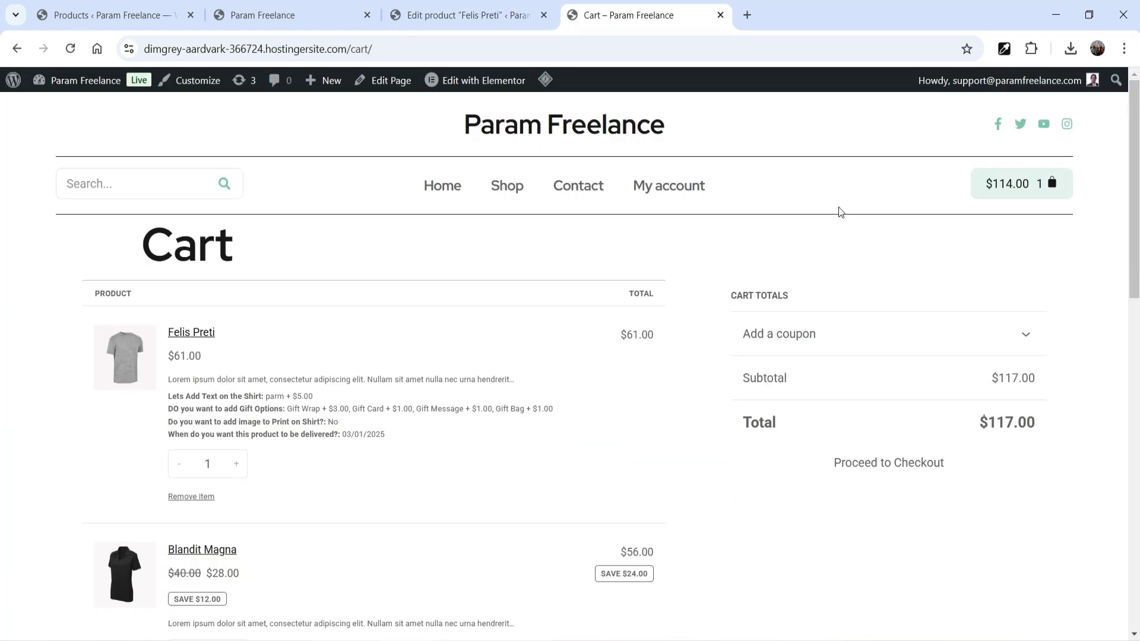
scroll(429, 349, "down", 1)
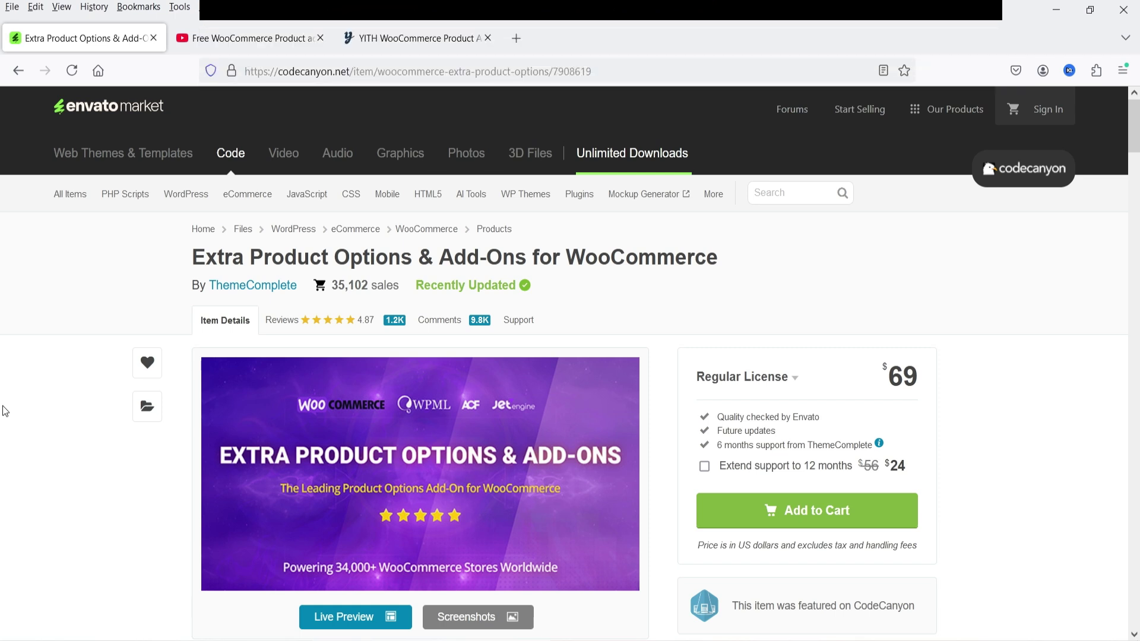
Step: Look at the YITH add-ons tutorial video and YITH plugin page, comparing them with the CodeCanyon Extra Product Options page
key("ctrl+Tab")
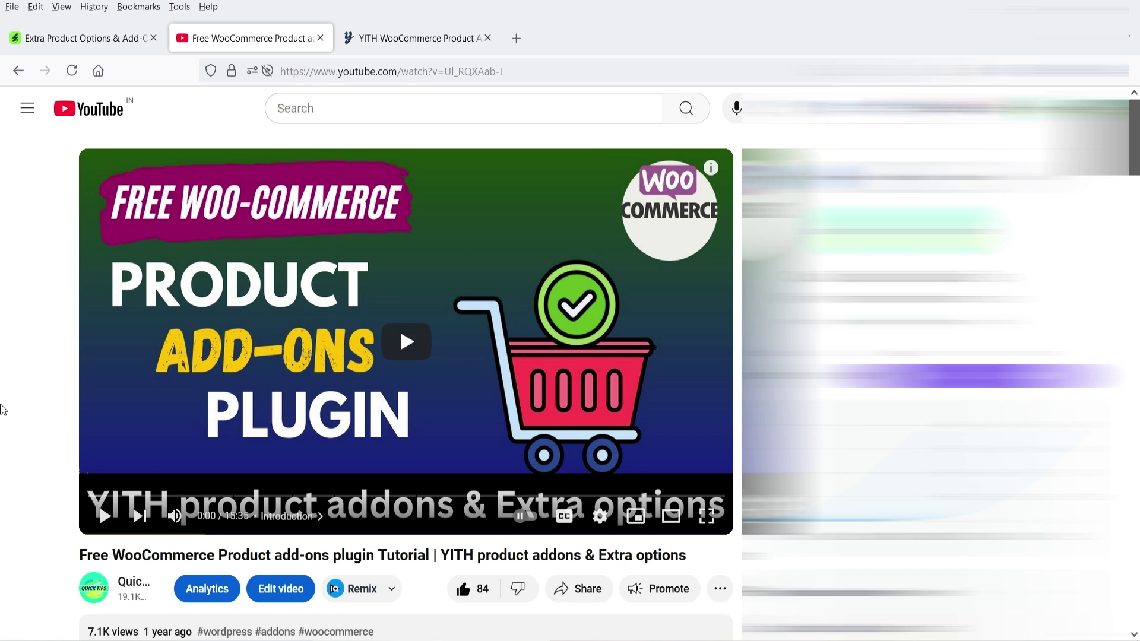
left_click(410, 38)
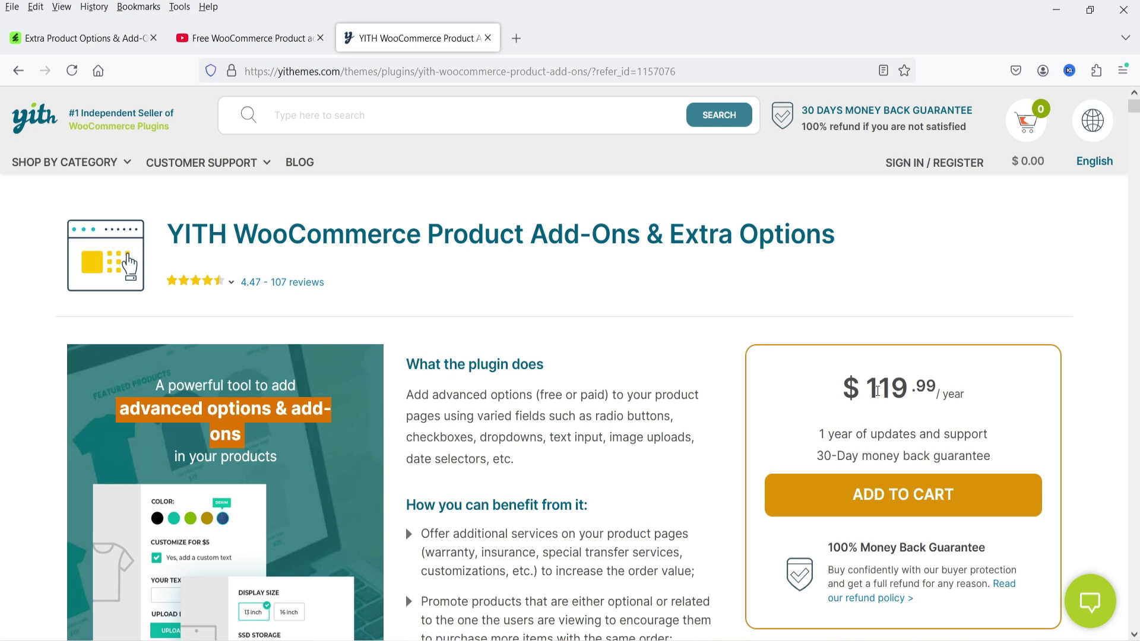
left_click(84, 39)
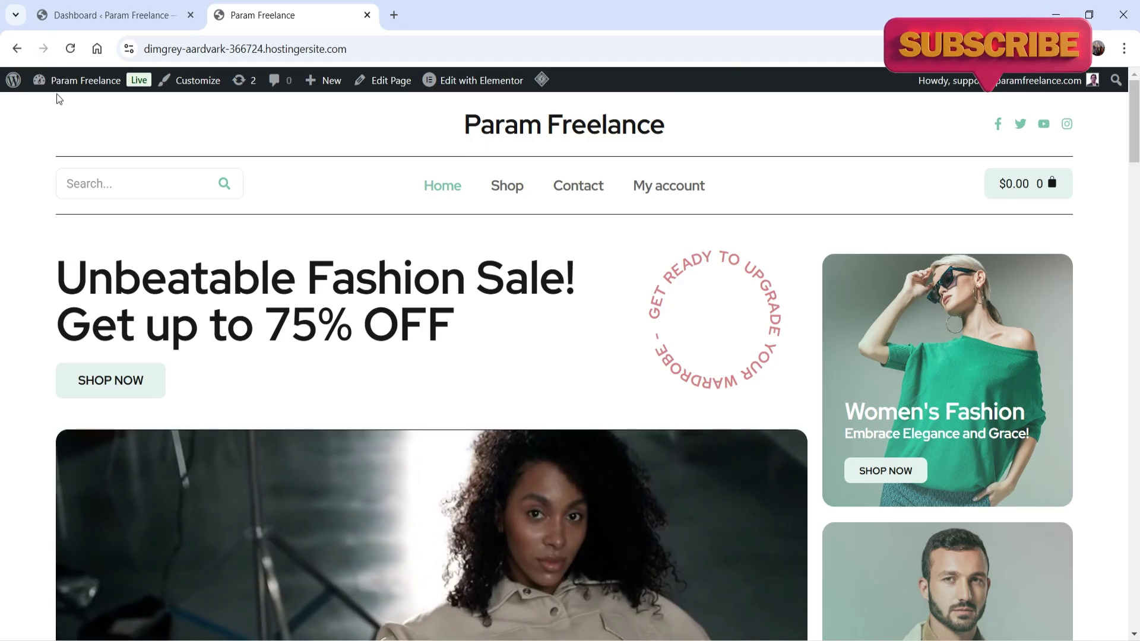
Step: Open the plugin upload form in the site's WordPress dashboard
left_click(66, 21)
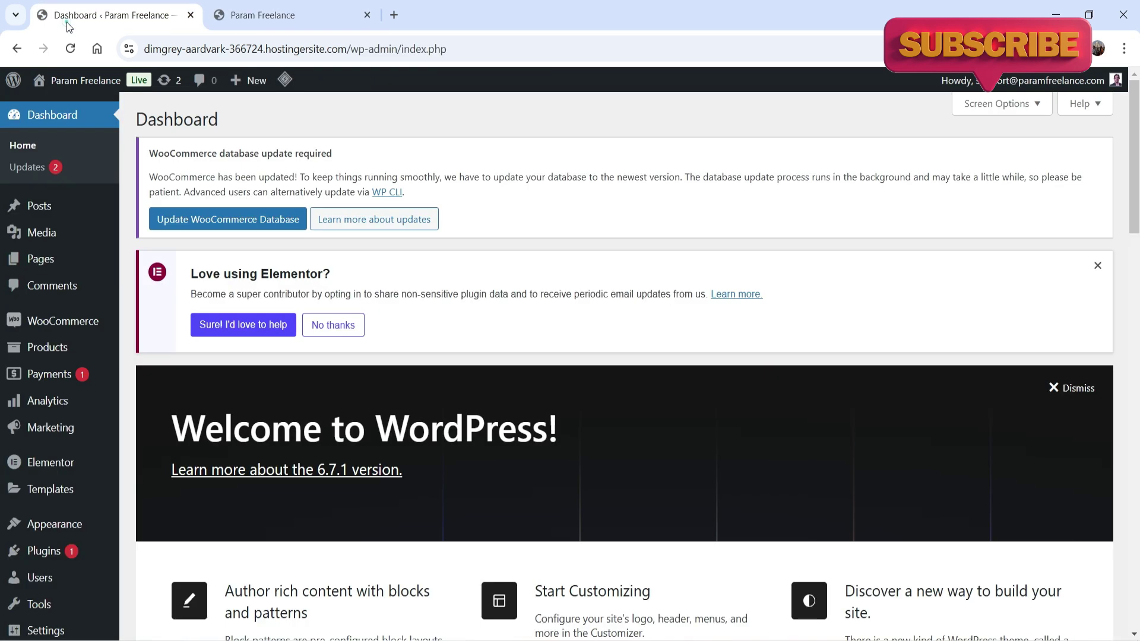
mouse_move(48, 551)
left_click(168, 572)
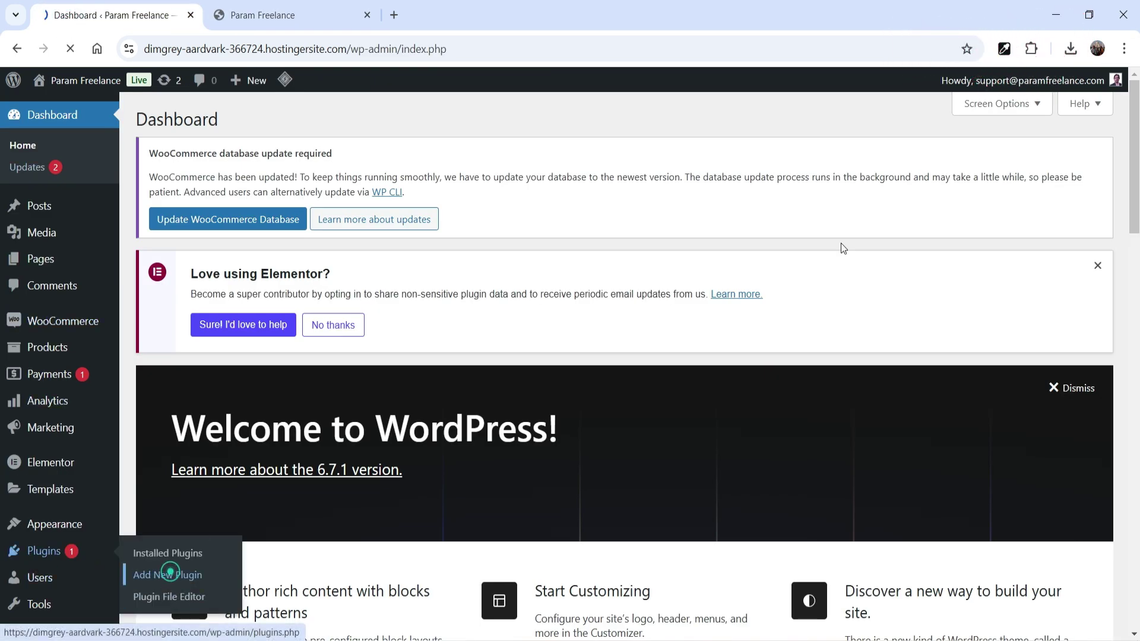
left_click(260, 123)
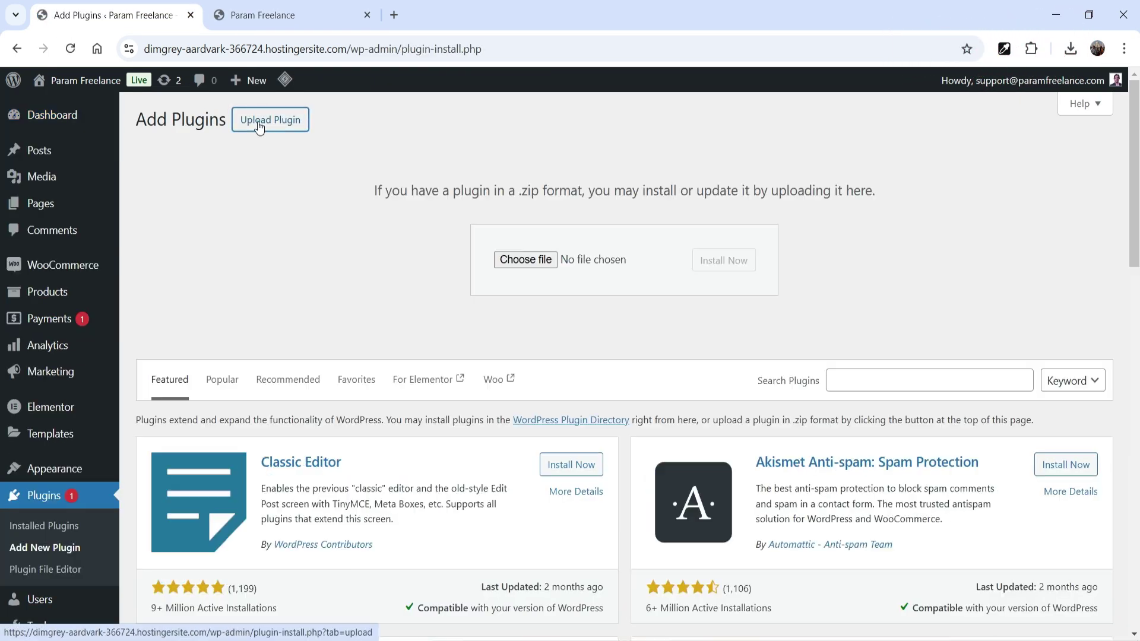
Step: Install the woocommerce-tm-extra-product-options zip file from the Desktop and activate the plugin
left_click(524, 259)
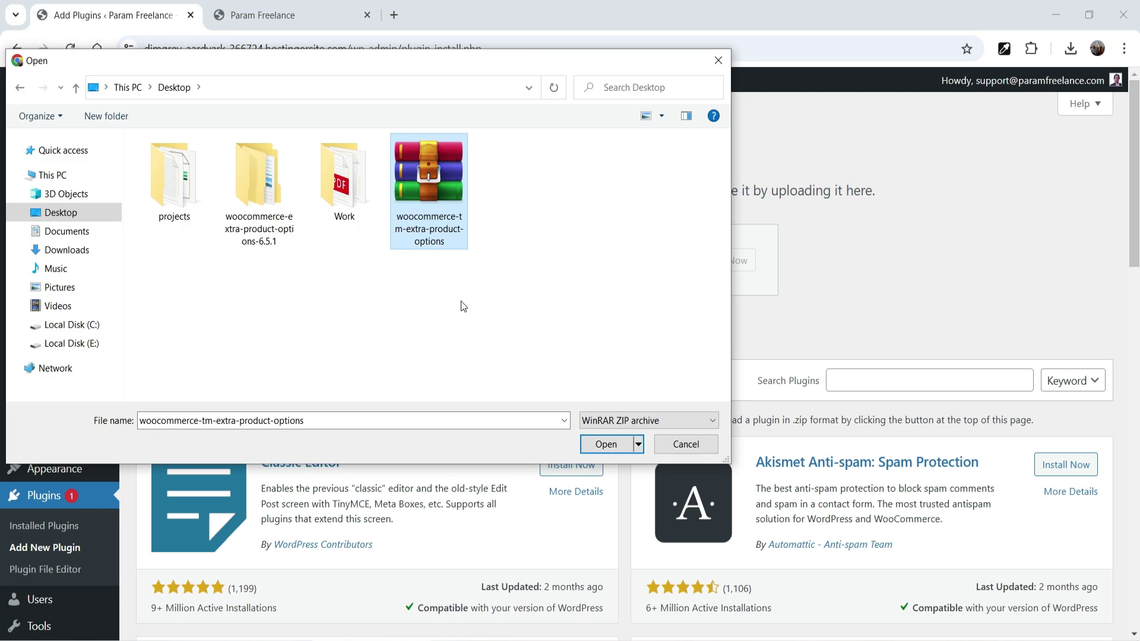
double_click(428, 201)
left_click(723, 262)
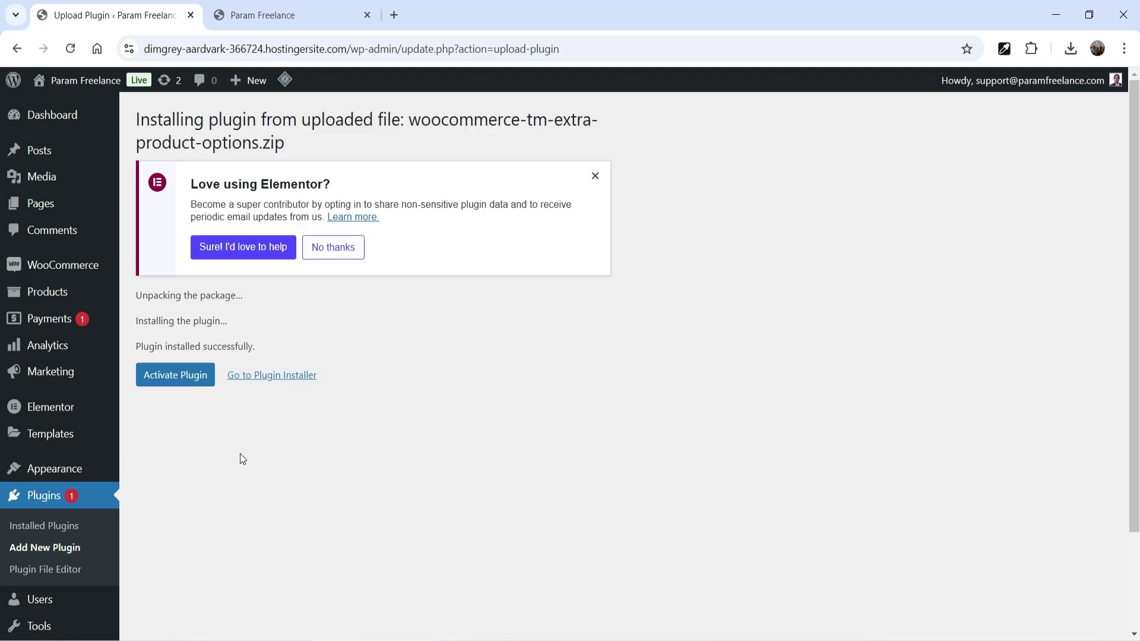
left_click(172, 383)
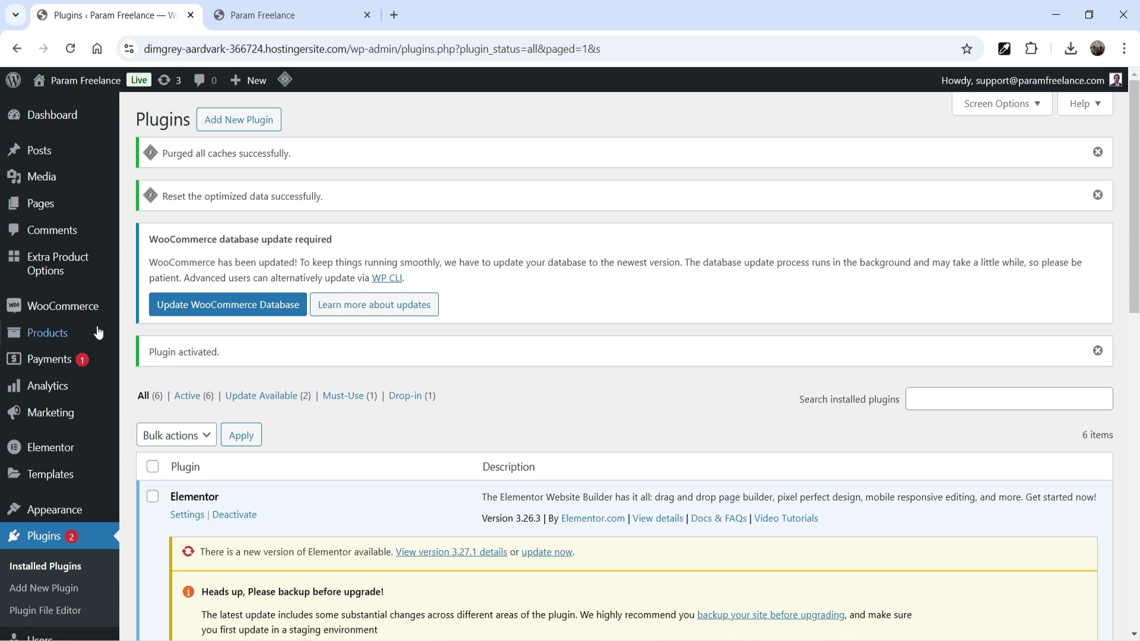
Step: Open the Extra Product Options settings and look through the Global section's Visual, Product page, Locale, Pricing and Strings settings
mouse_move(47, 284)
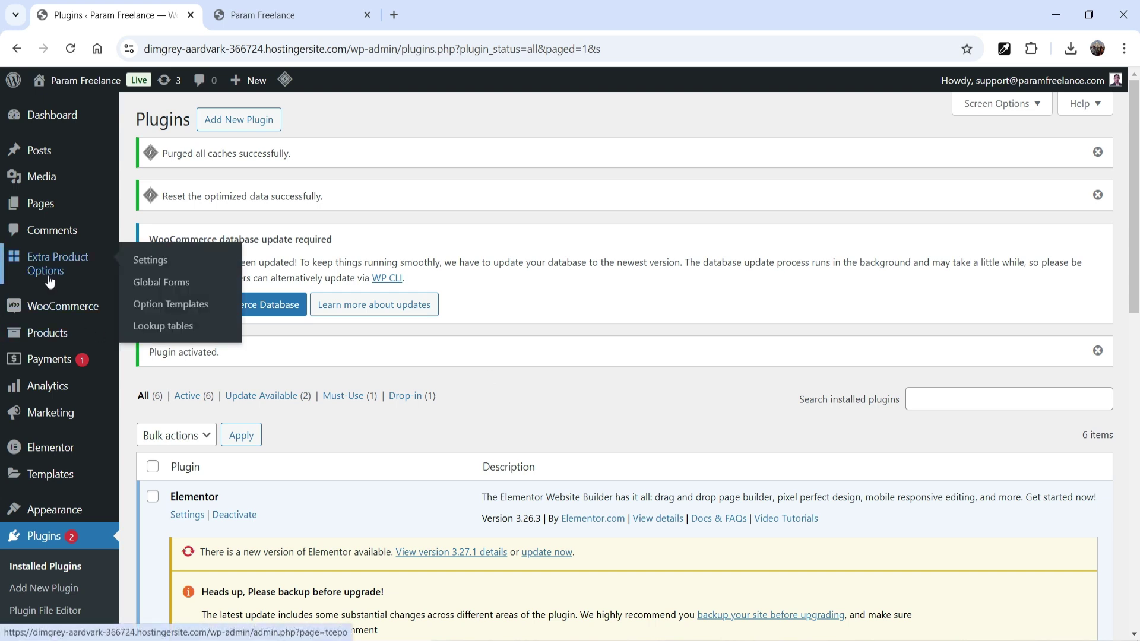
left_click(48, 273)
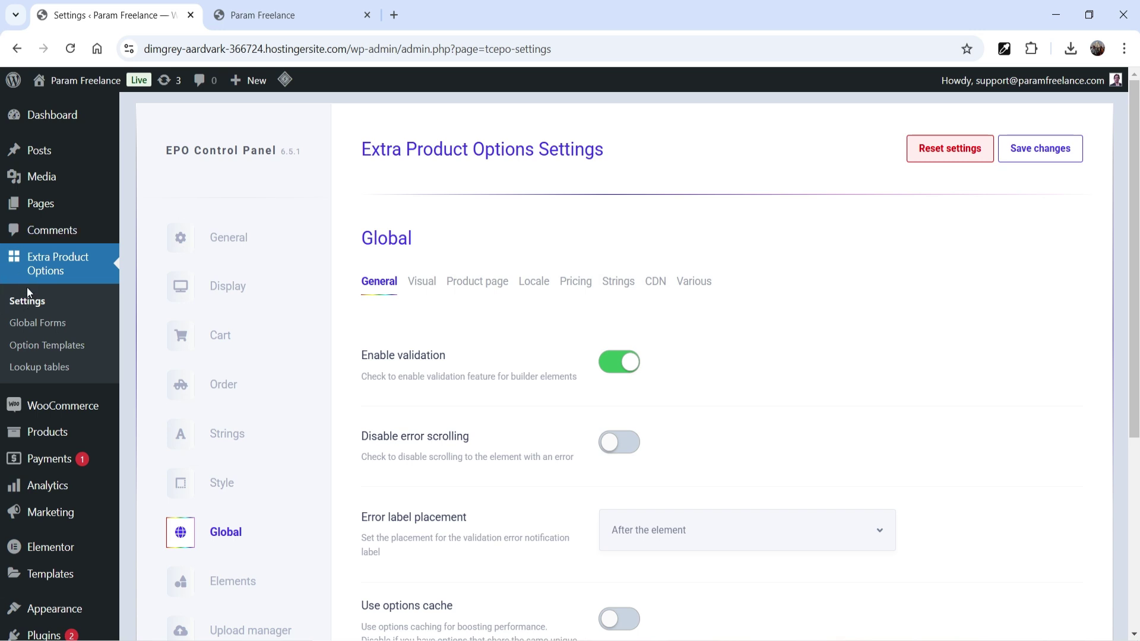
left_click(422, 282)
left_click(477, 282)
left_click(532, 281)
left_click(575, 282)
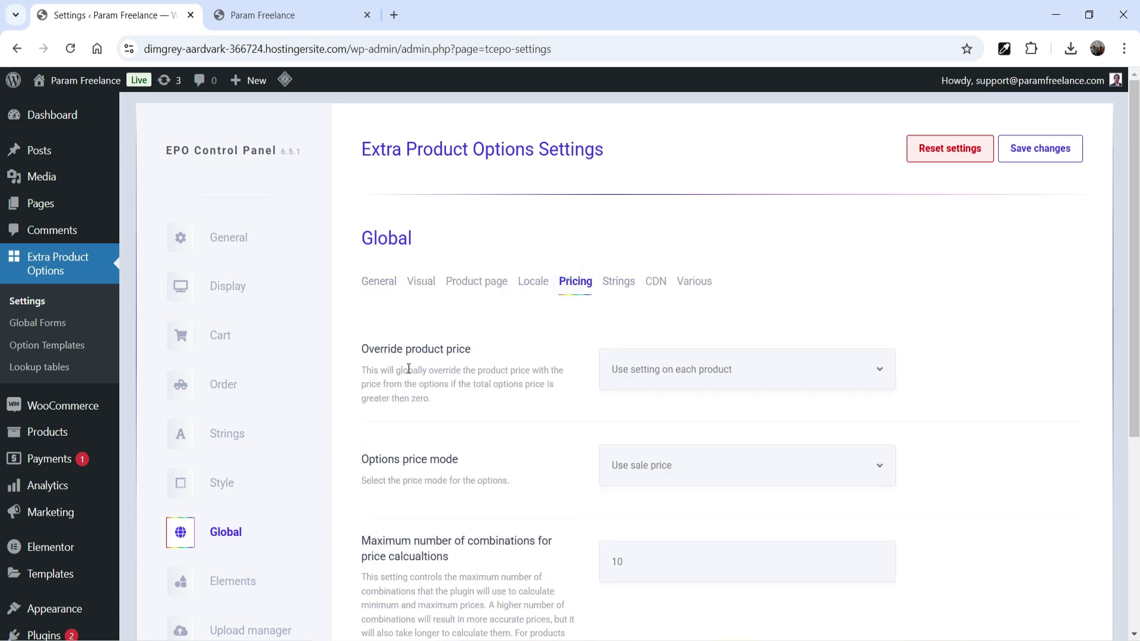
left_click(619, 284)
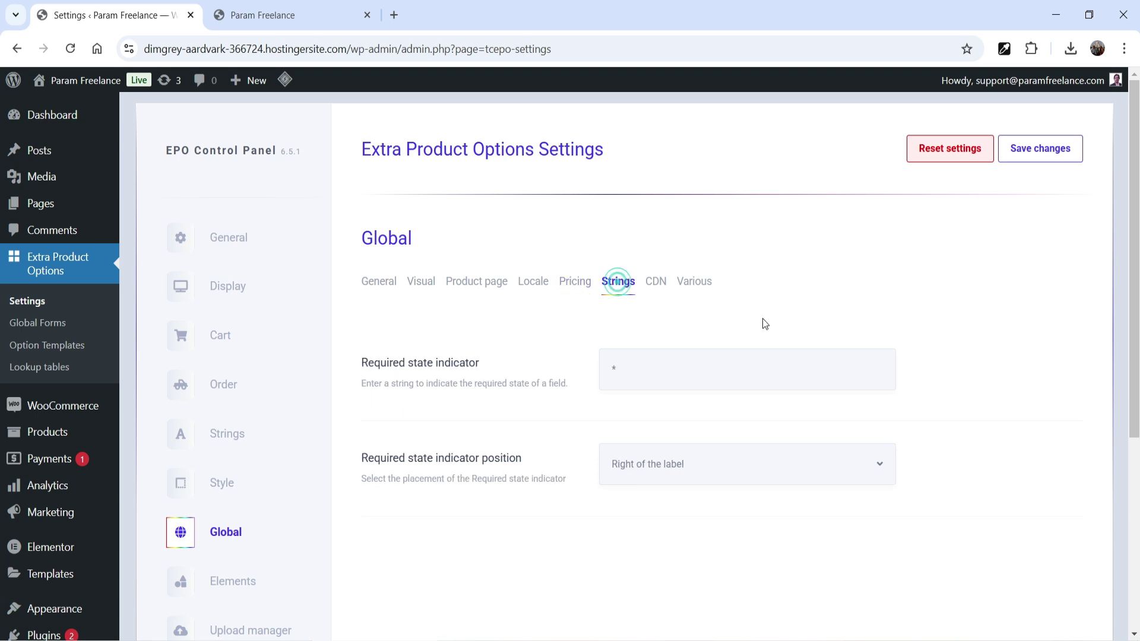
Step: Examine the Display placement settings, including the available choices for Extra Options placement and Totals box placement
left_click(240, 288)
scroll(525, 443, "down", 3)
left_click(437, 127)
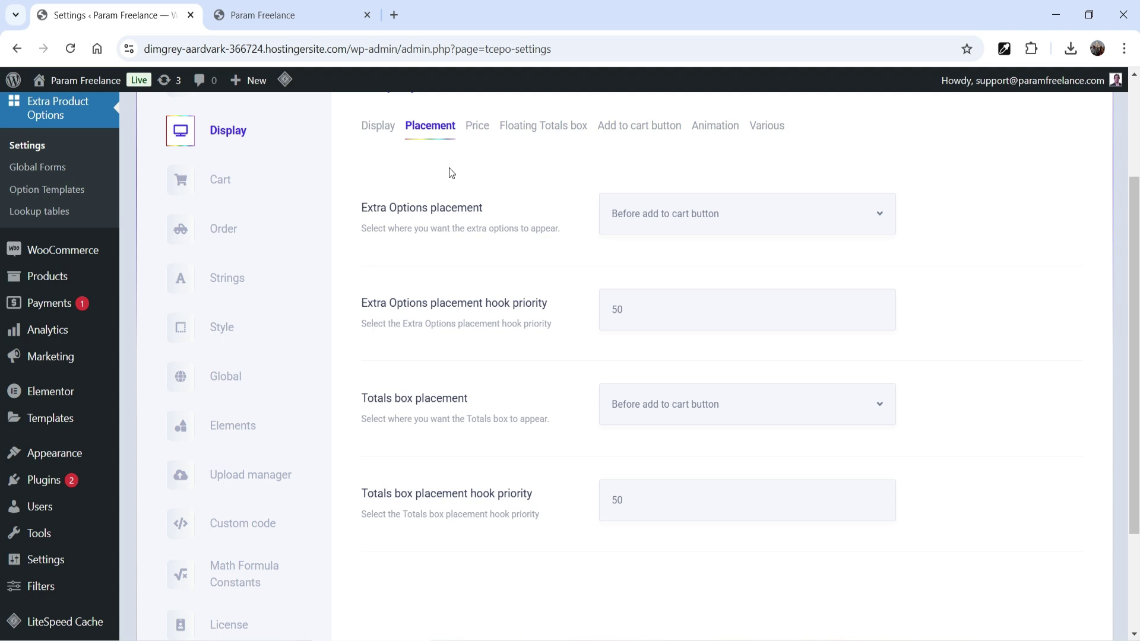
left_click(723, 232)
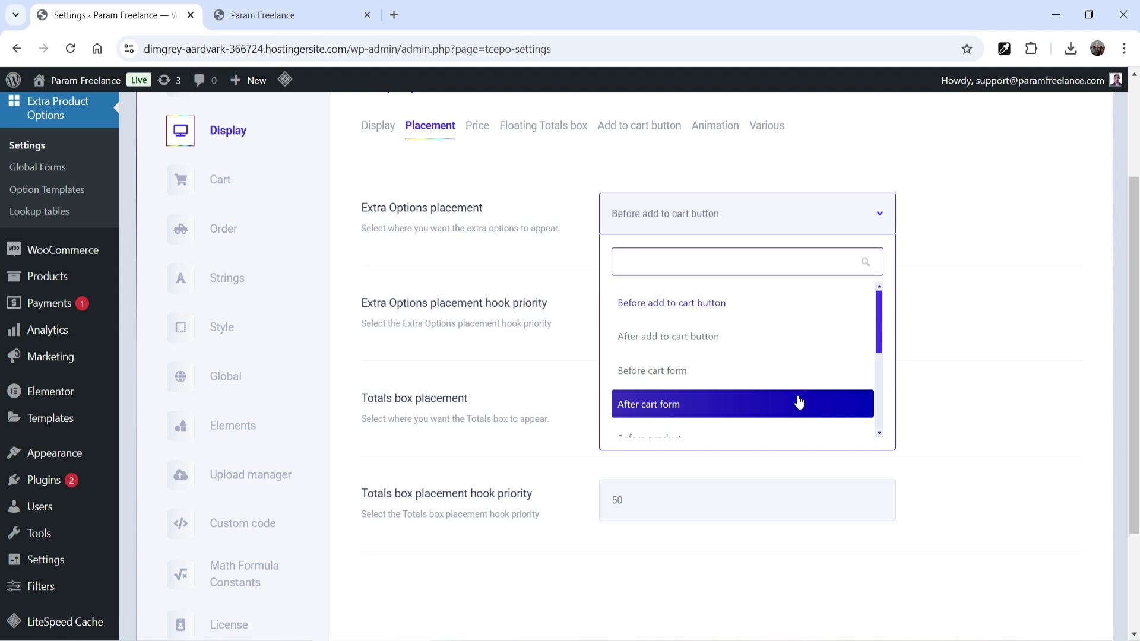
left_click(977, 337)
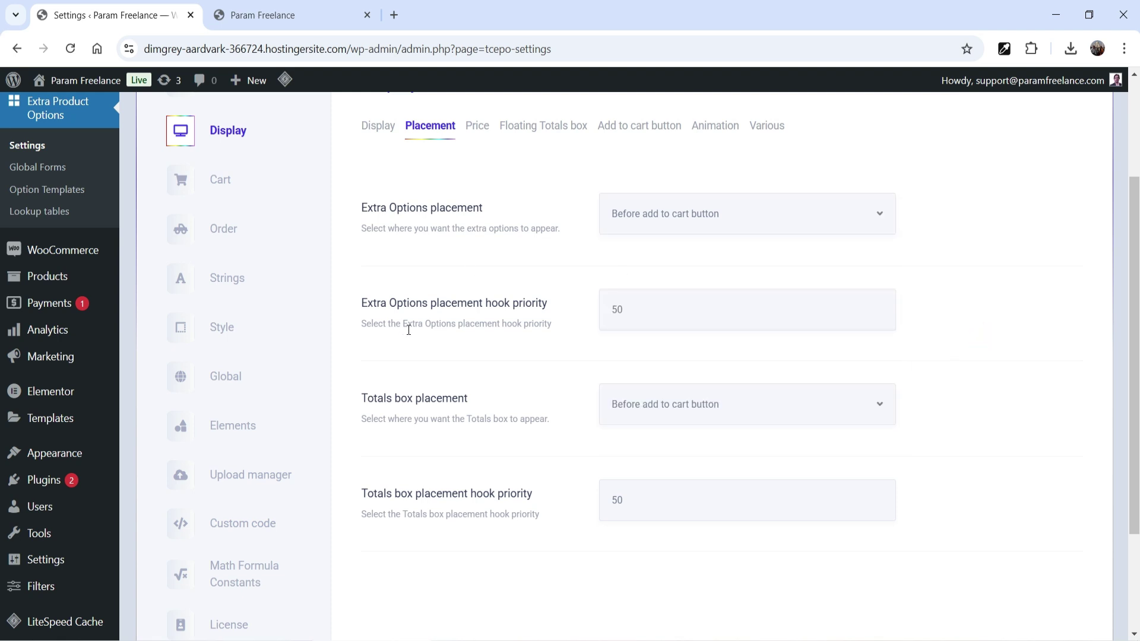
scroll(462, 331, "down", 2)
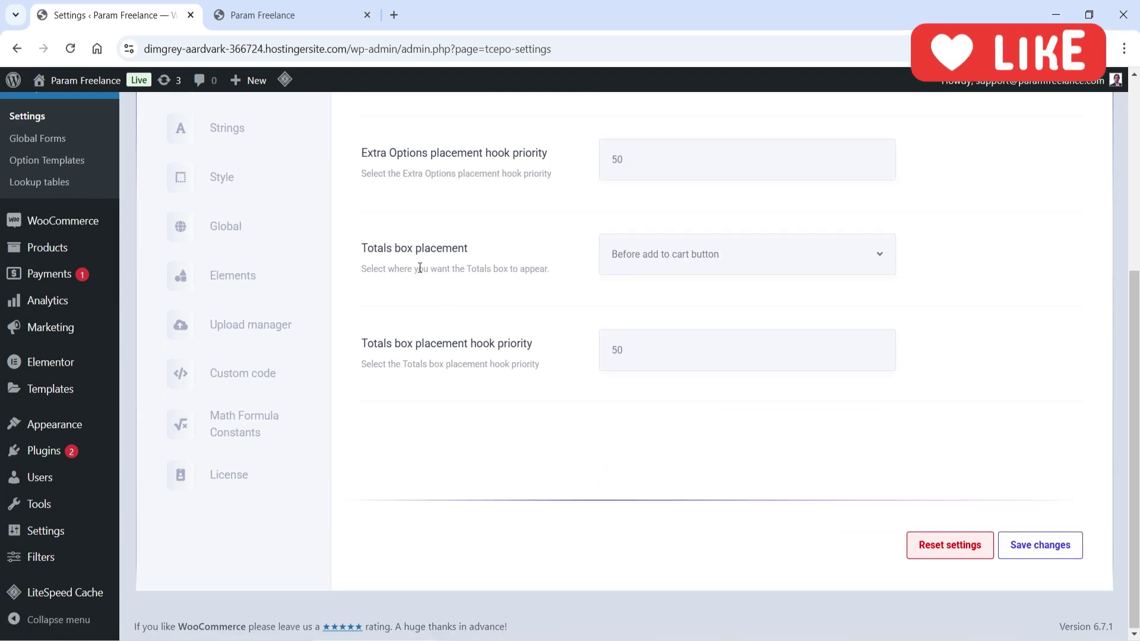
left_click(668, 253)
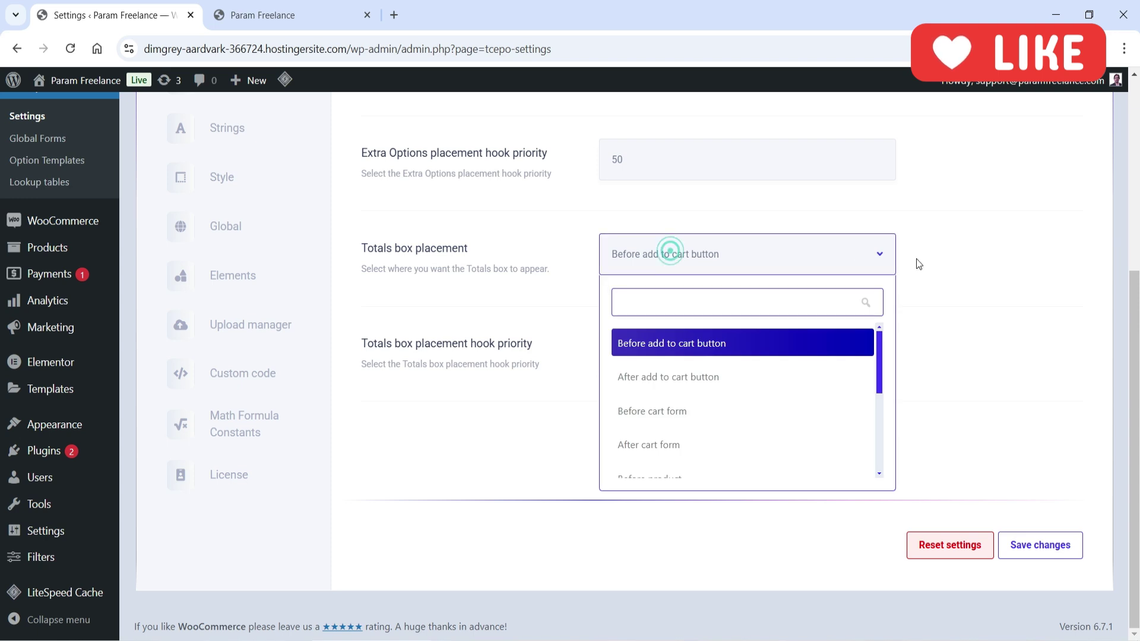
left_click(979, 259)
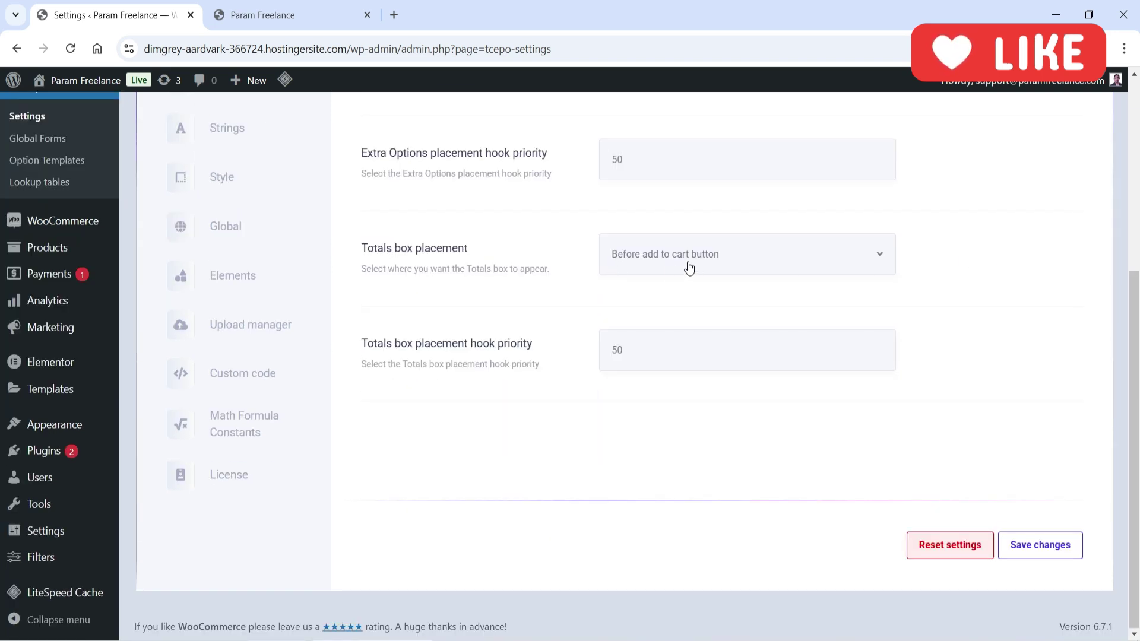
left_click(689, 268)
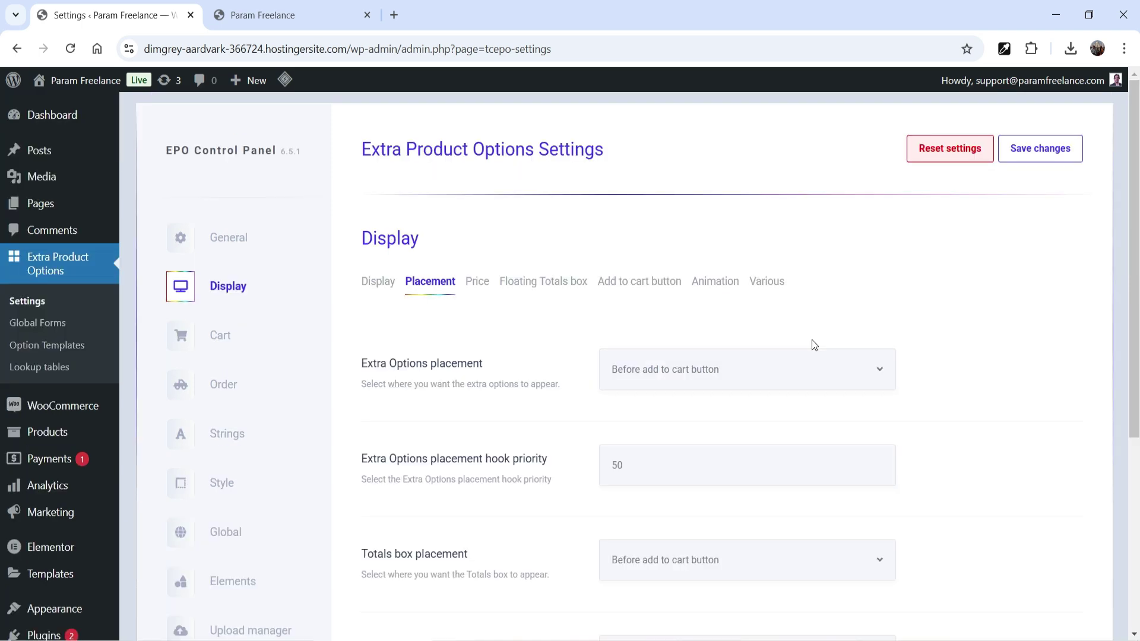
Step: Go to the store's product list and open the Felis Preti product for editing in a new browser tab
left_click(63, 434)
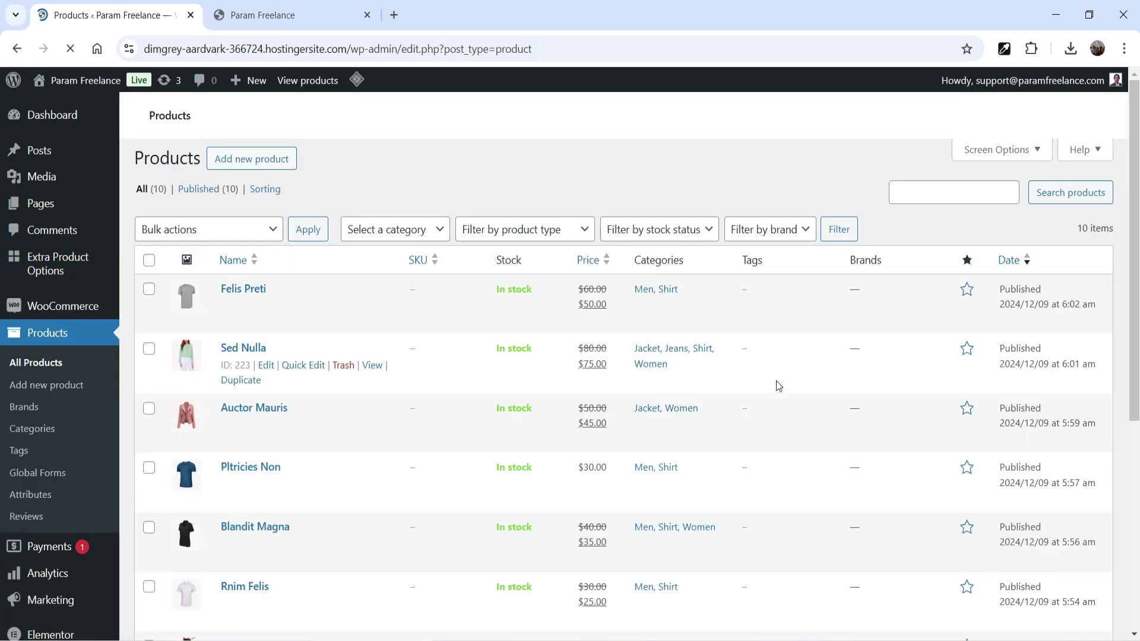
scroll(668, 345, "down", 4)
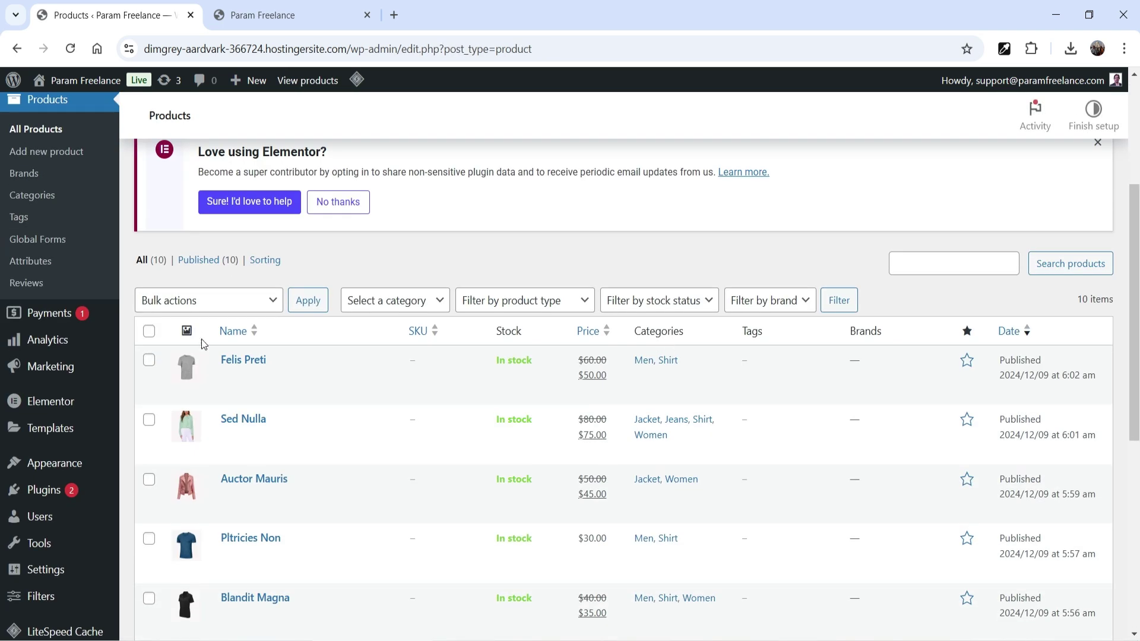
left_click(265, 376)
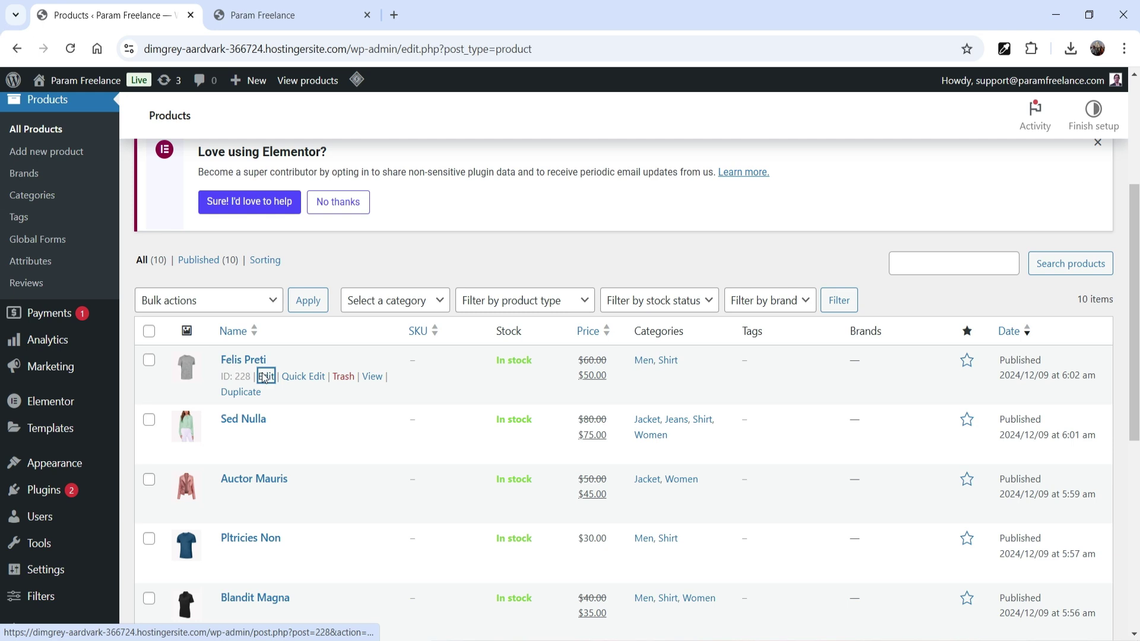
left_click(265, 376, "ctrl+shift")
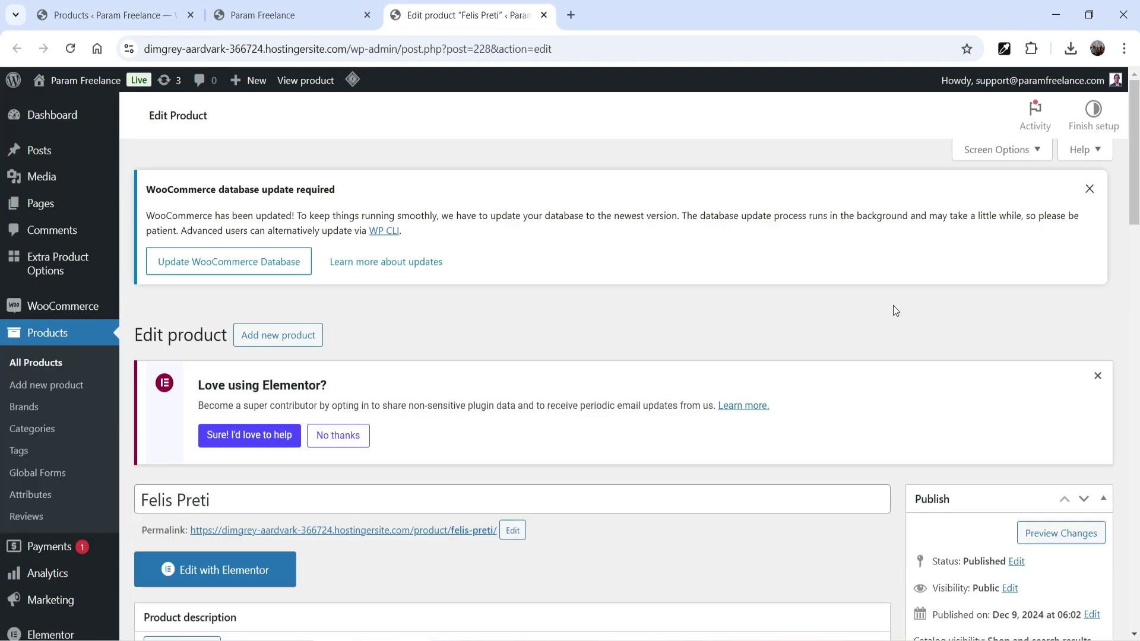
Step: Open the Felis Preti product's public page in a new browser tab and view its add-to-cart area
scroll(893, 306, "down", 3)
right_click(463, 376)
left_click(526, 401)
key("ctrl+Tab")
scroll(936, 295, "down", 5)
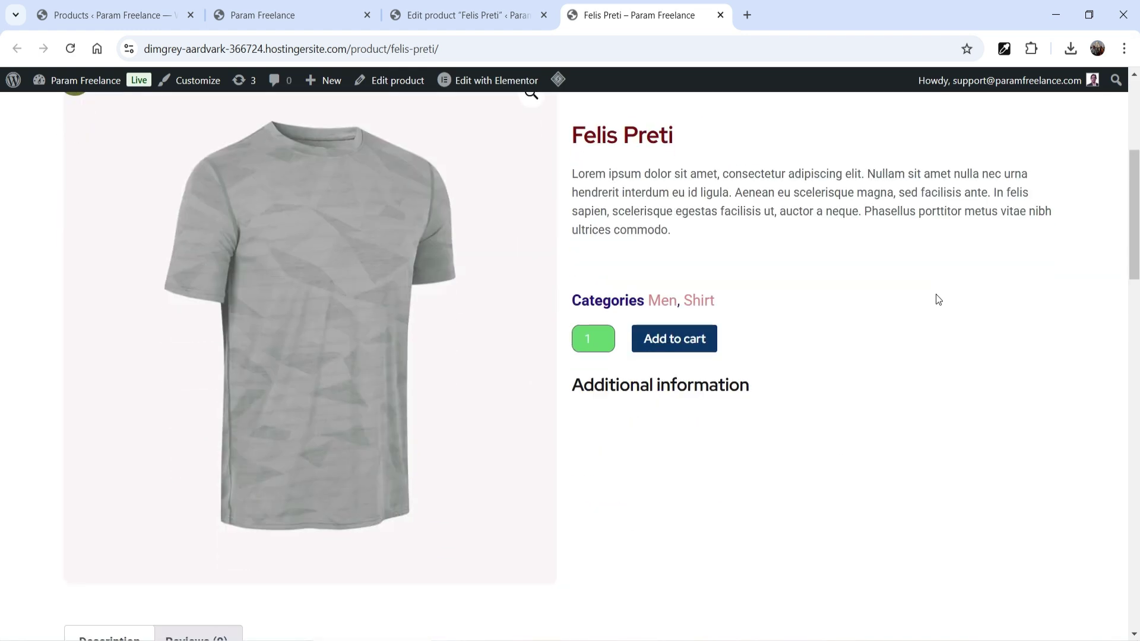
Step: Return to the Felis Preti product editor and open the Extra Product Options section of the product data
left_click(421, 13)
scroll(811, 343, "down", 4)
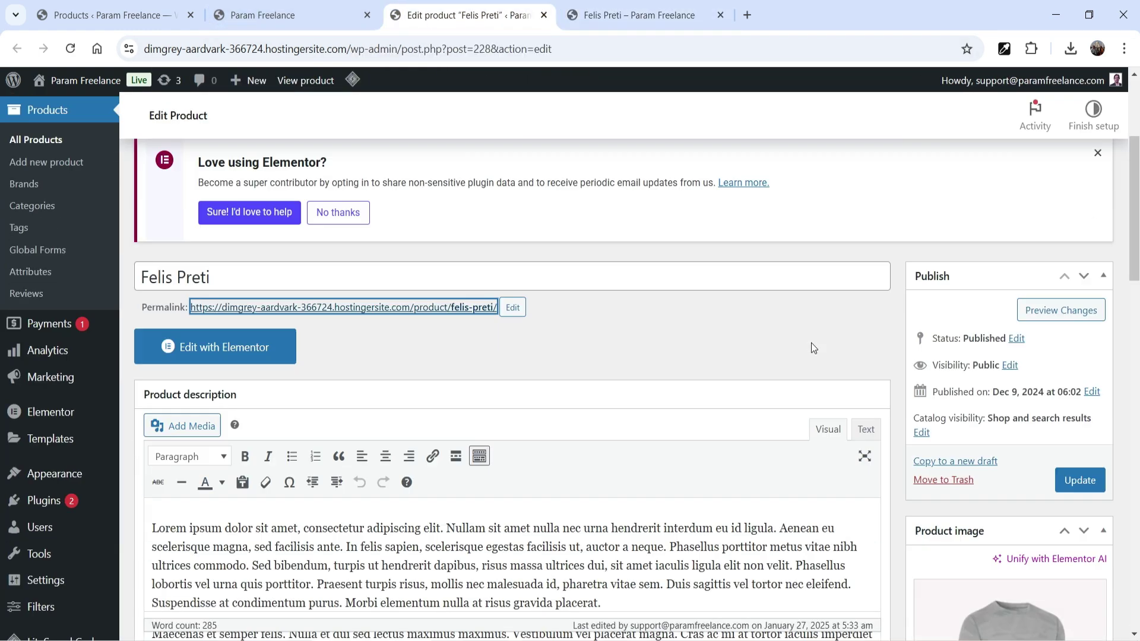
scroll(811, 350, "down", 8)
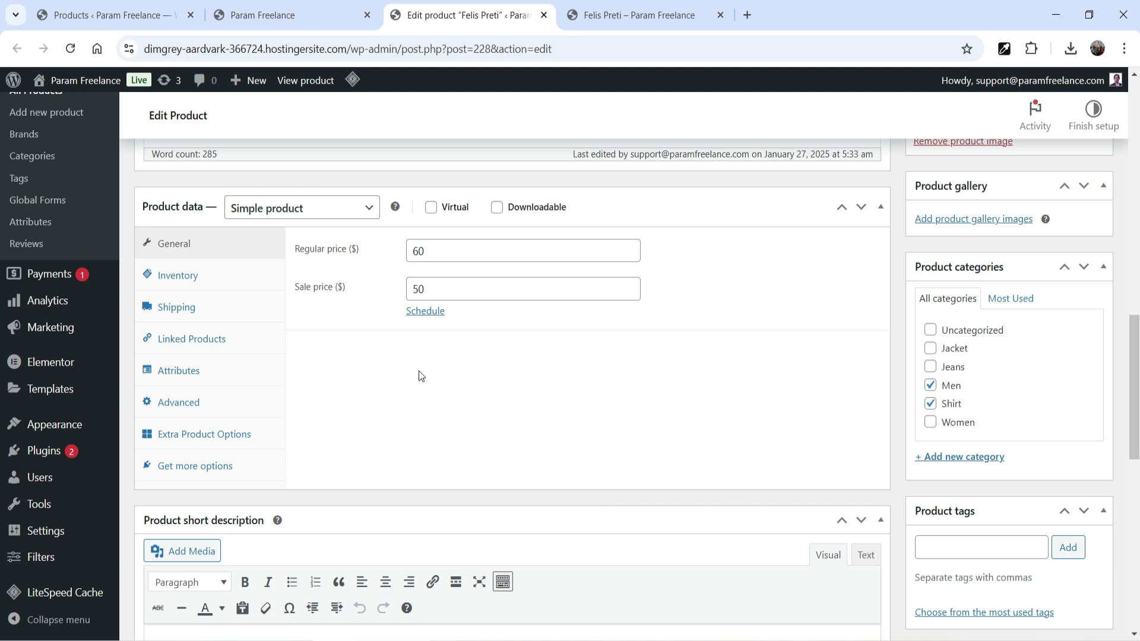
left_click(187, 442)
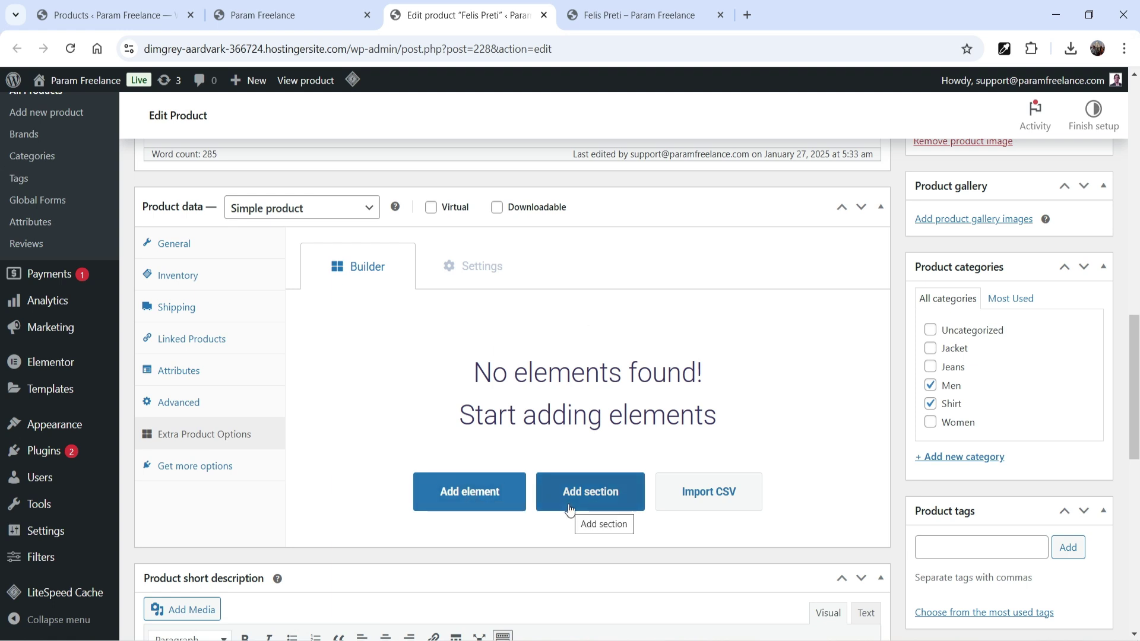
Step: Review the product-level Extra Product Options settings, then return to the element builder
left_click(488, 283)
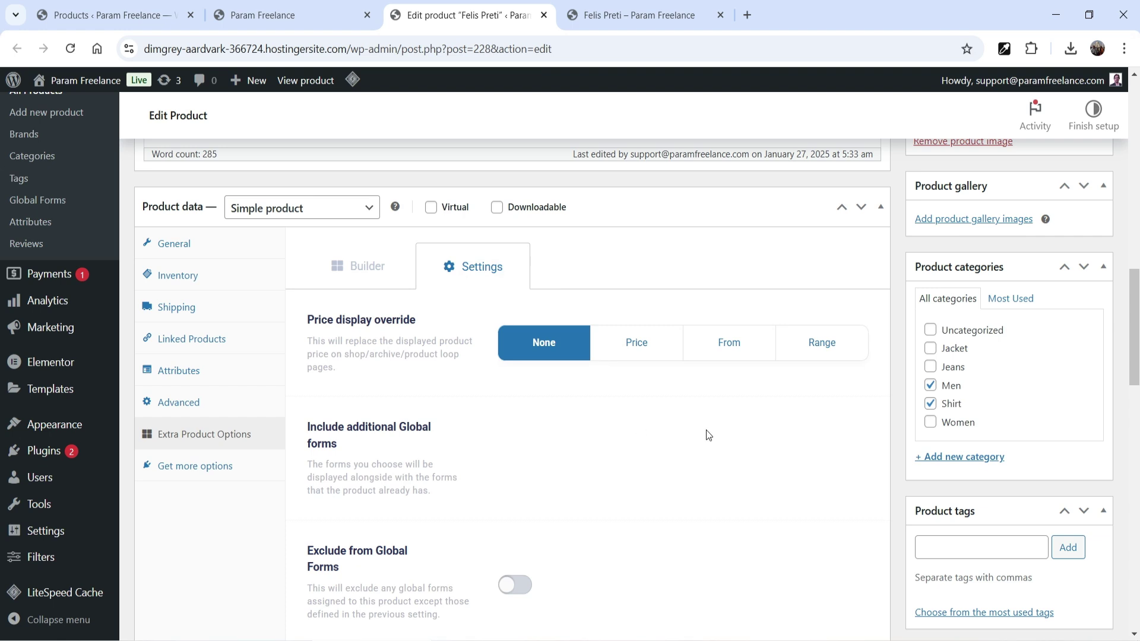
scroll(465, 341, "down", 10)
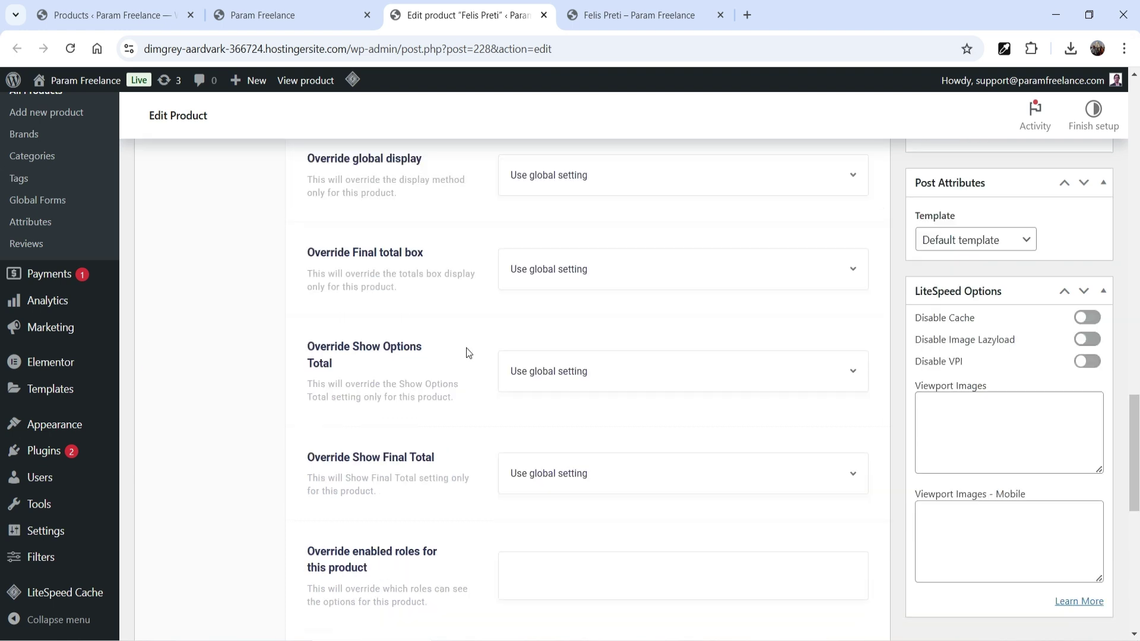
scroll(465, 341, "up", 10)
left_click(359, 268)
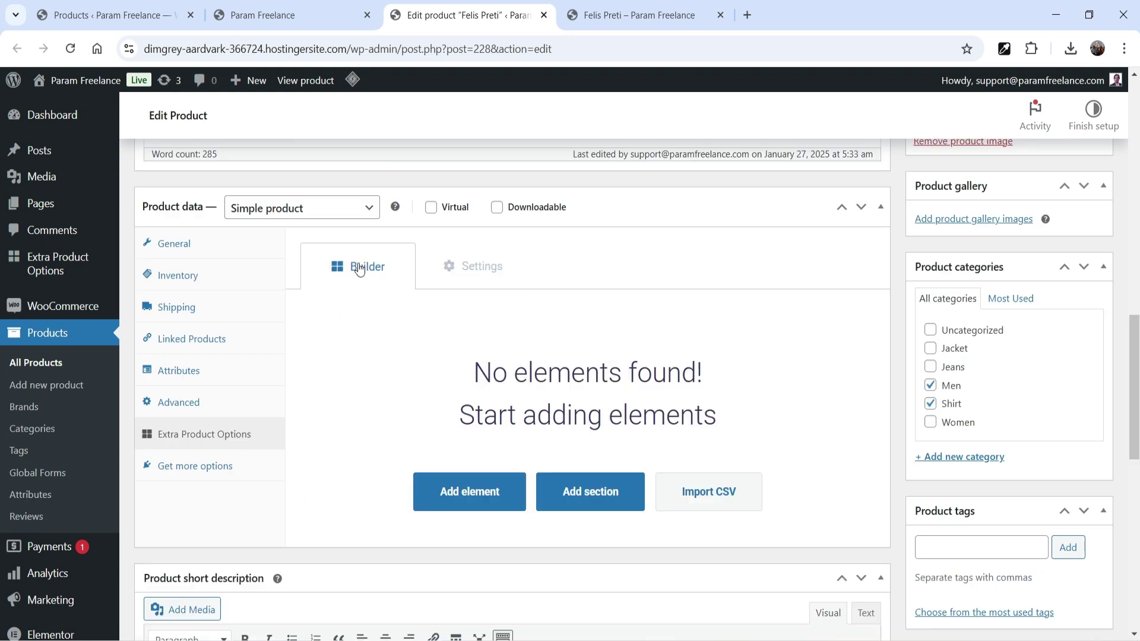
Step: Add a Text Field element in the builder and briefly check the product's public page
scroll(496, 454, "down", 3)
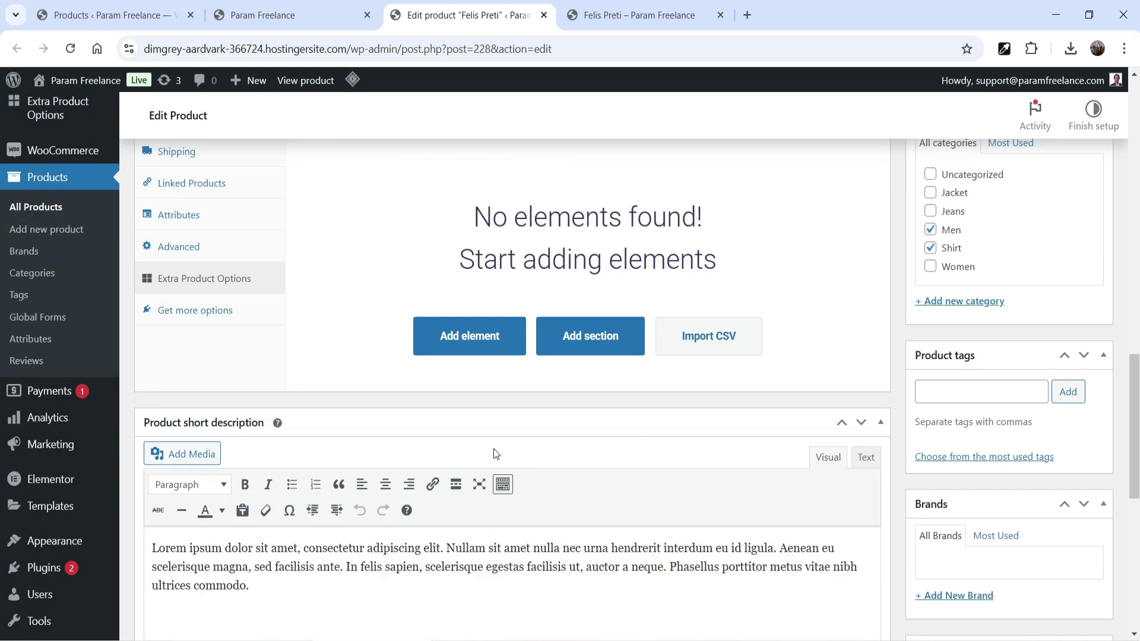
left_click(462, 336)
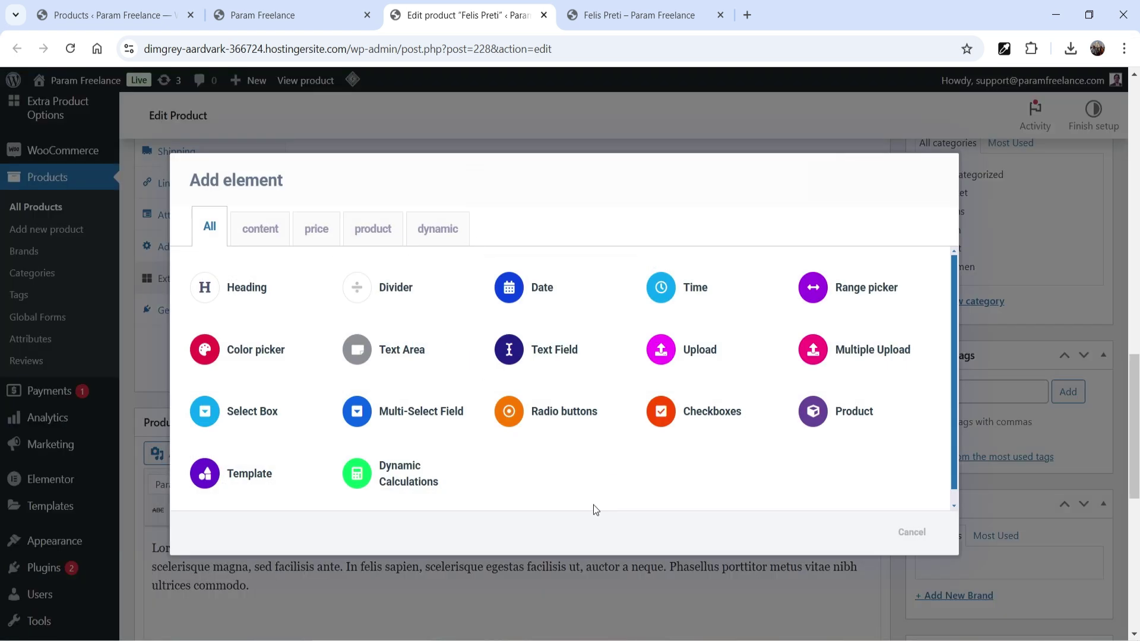
left_click(521, 369)
key("ctrl+Tab")
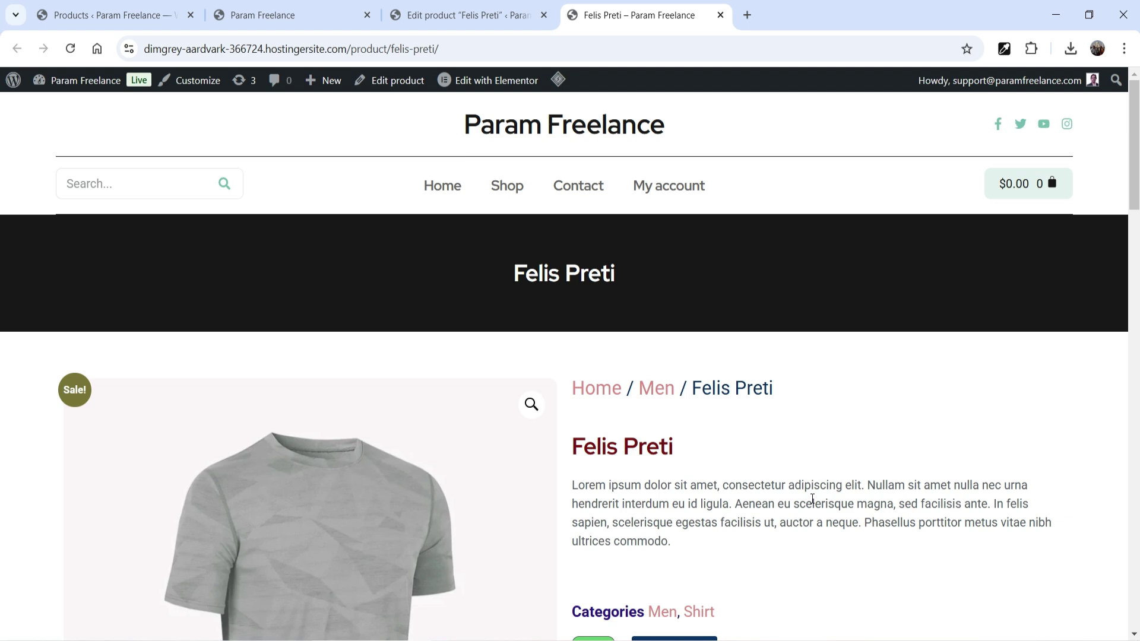
left_click(462, 14)
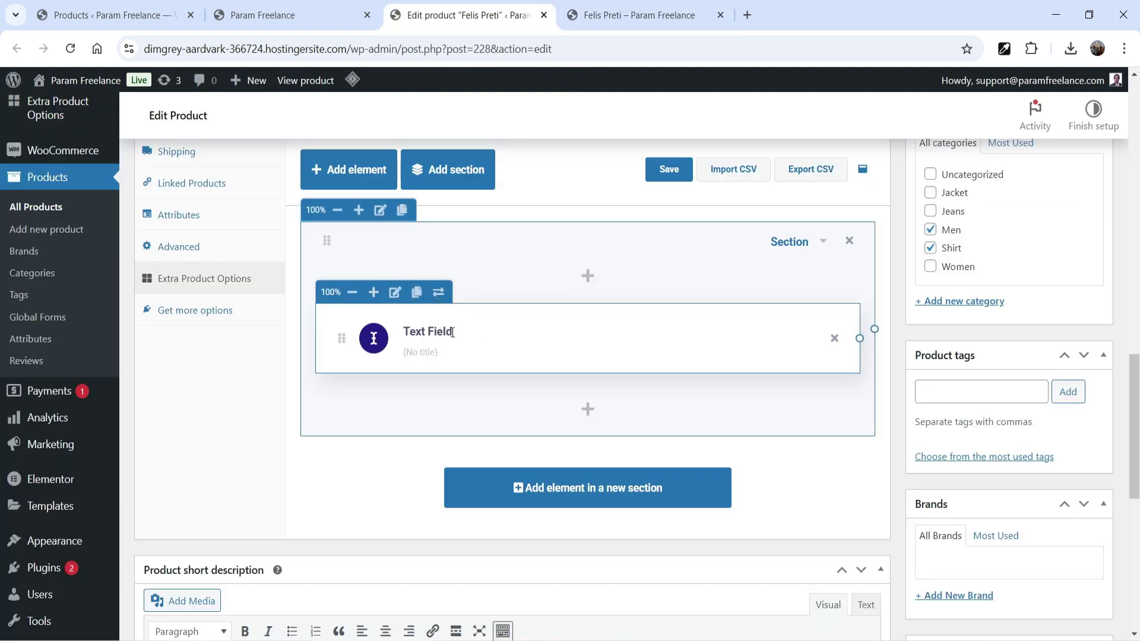
Step: Rename the Text Field element as "Add Test on Shirt"
left_click(433, 331)
type("Add Test on Shirt")
left_click(472, 364)
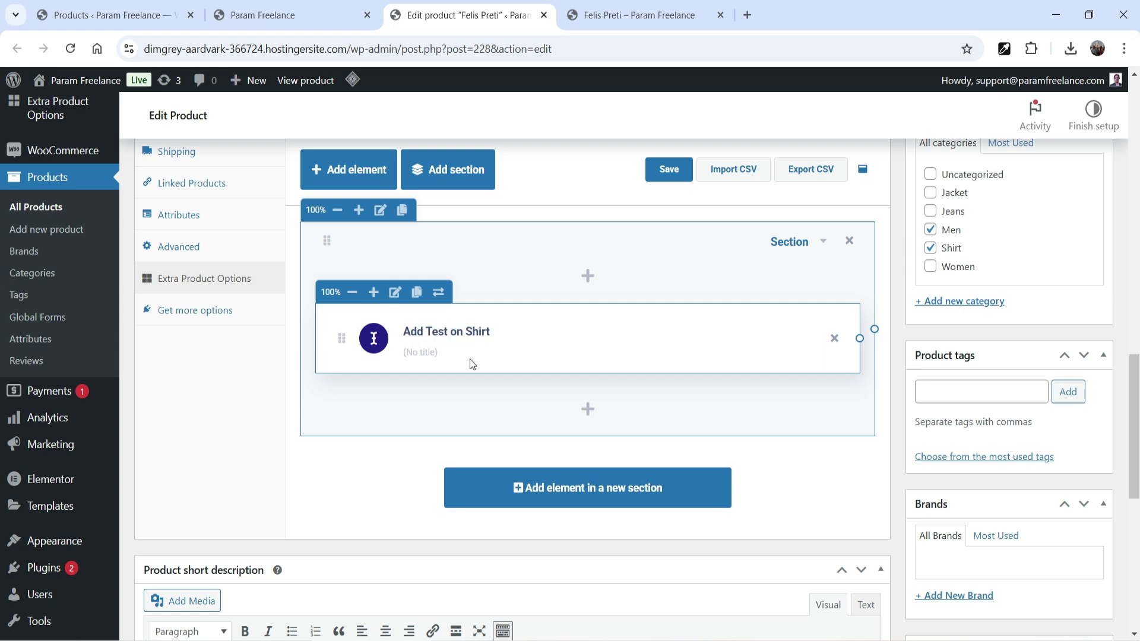
Step: Open the text field element's settings and set its label to "Lets Add Text on the Shirt"
left_click(394, 294)
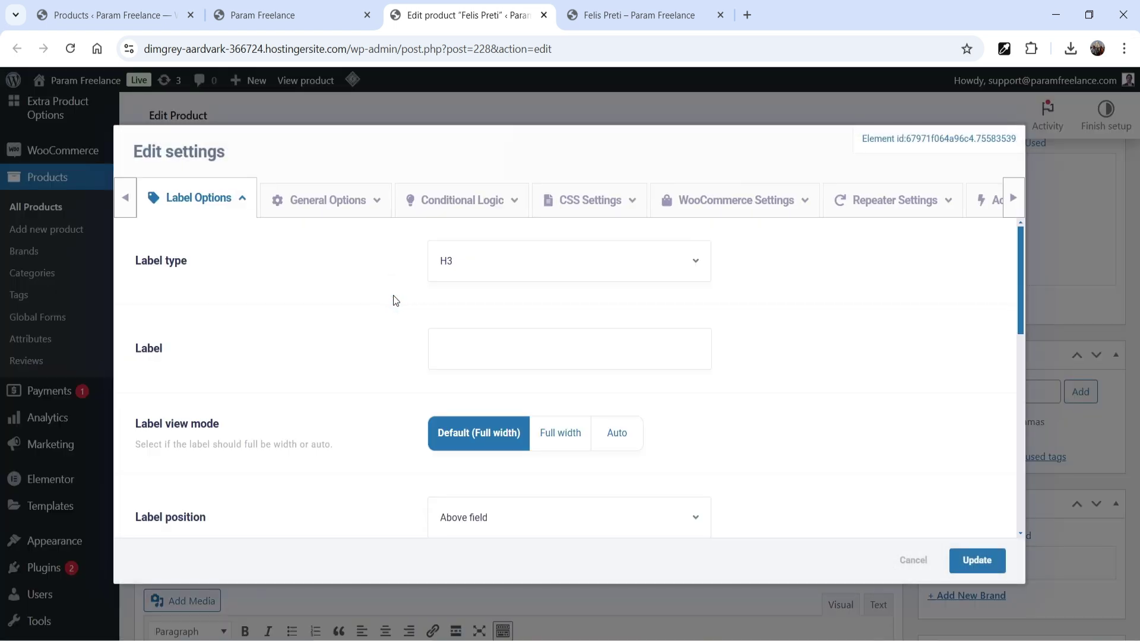
left_click(475, 358)
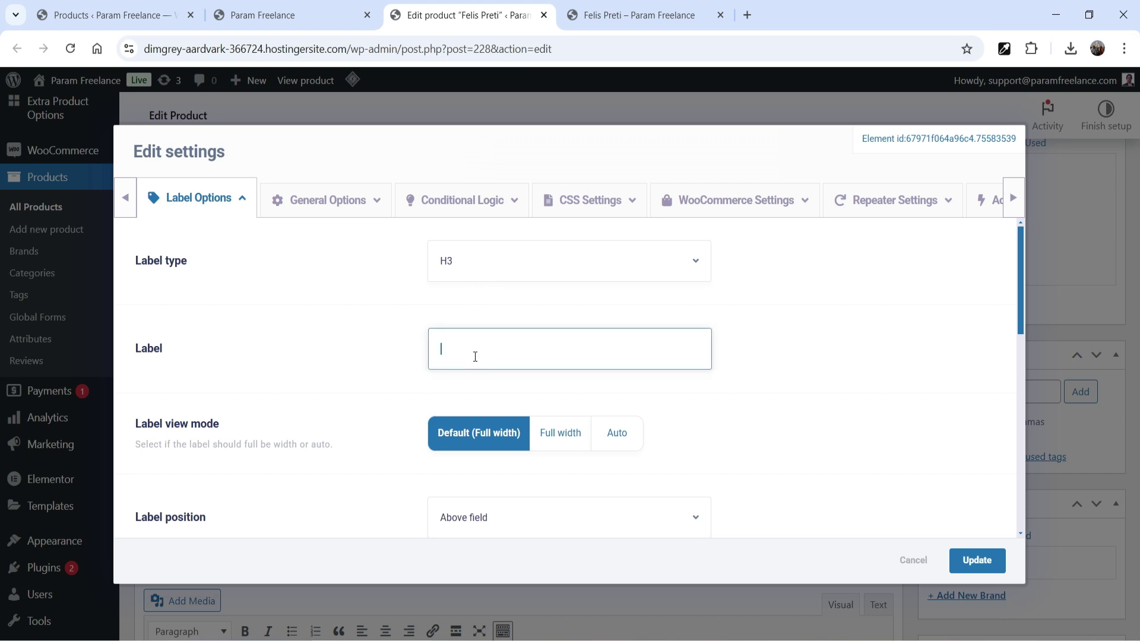
type("Lets Add Text on the Shirt")
Step: Enter "Extra $5 to add text on the shirt." as the text field element's subtitle
scroll(475, 364, "down", 2)
scroll(475, 374, "down", 5)
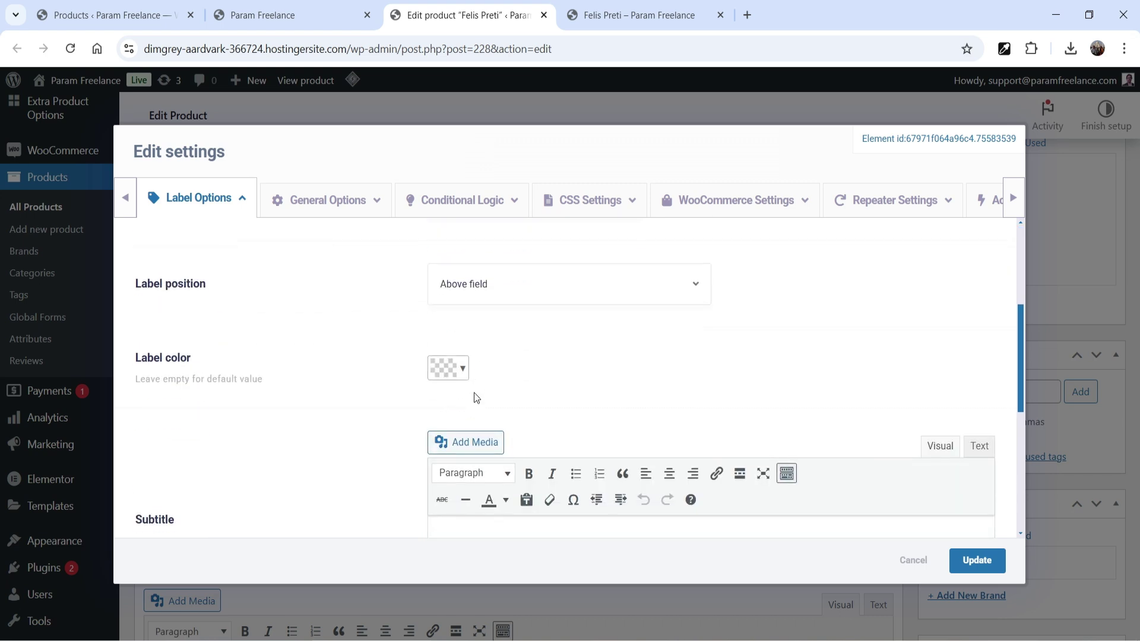
left_click(501, 413)
type("Extra $5 to add text on the shirt.")
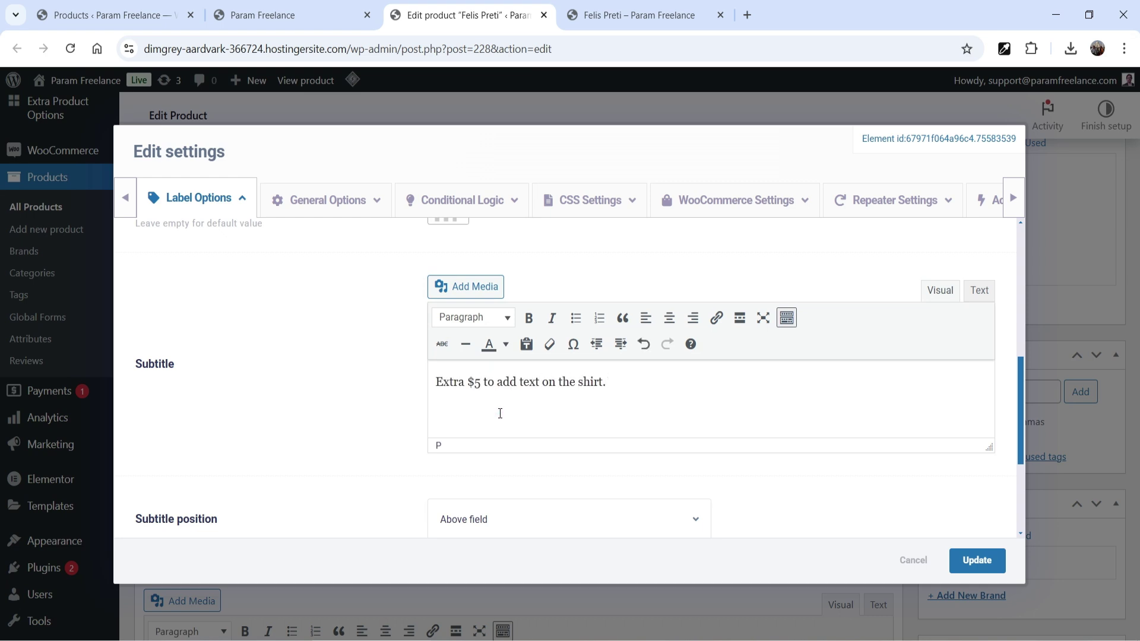
Step: Set the text field element's subtitle color to dark red
scroll(424, 401, "down", 3)
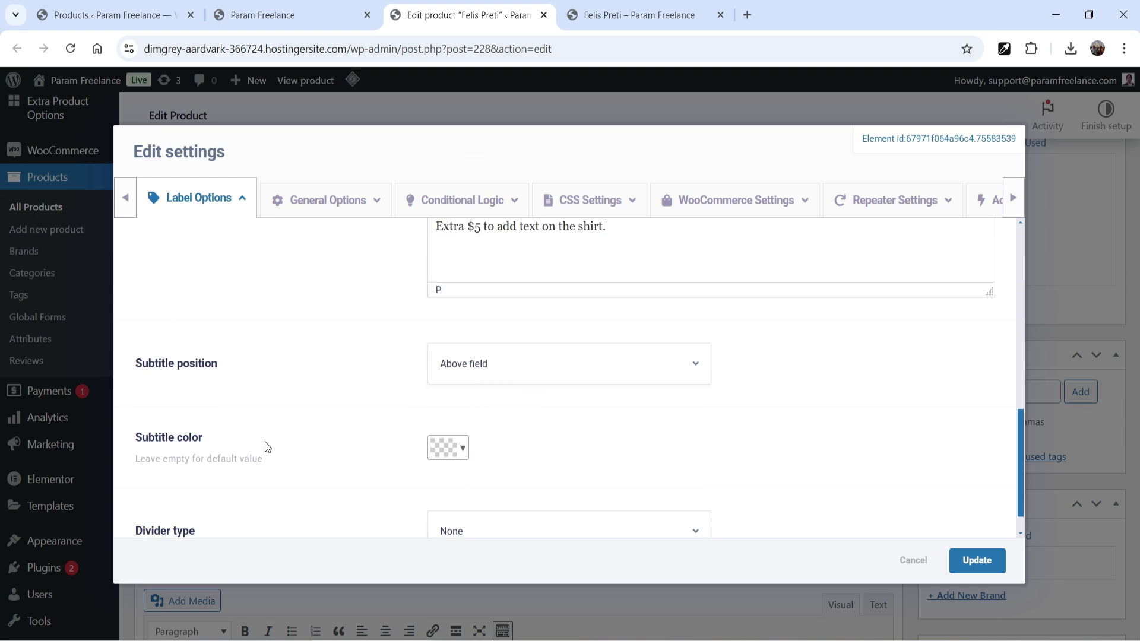
scroll(466, 431, "down", 1)
left_click(445, 410)
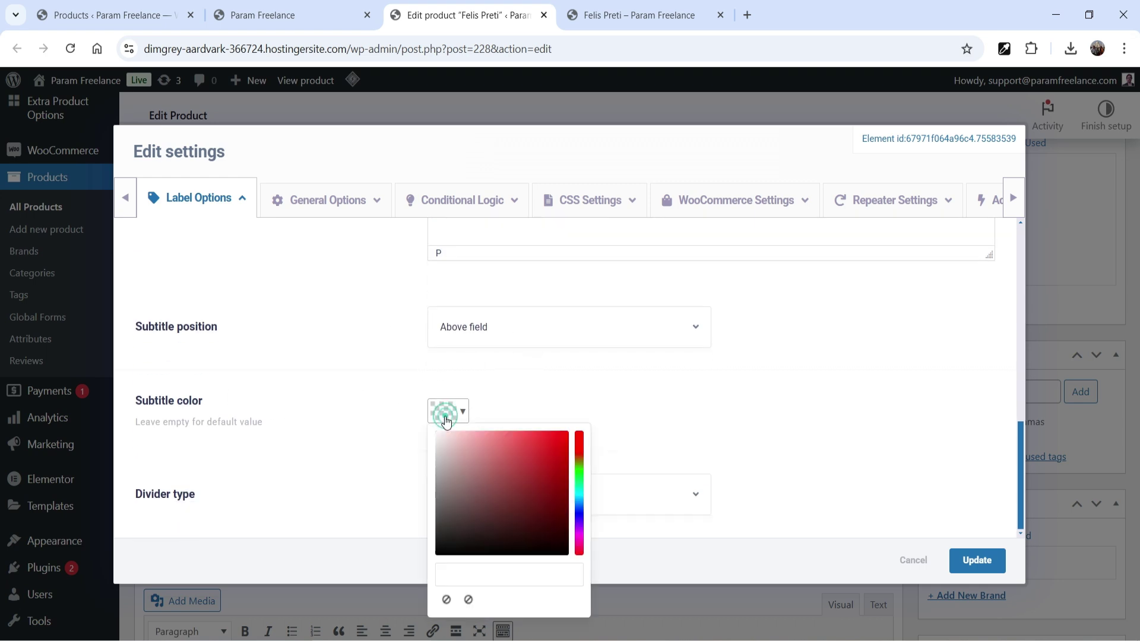
left_click(546, 453)
left_click_drag(545, 454, 548, 475)
left_click(736, 419)
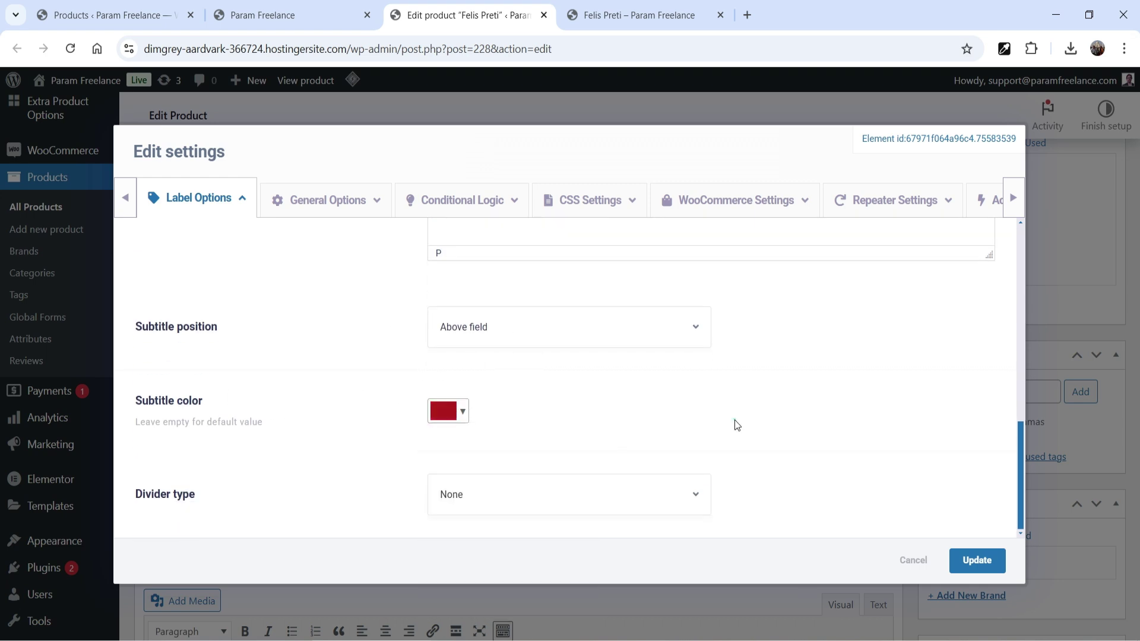
Step: Set the text field element's label color to dark indigo
scroll(621, 399, "up", 6)
scroll(473, 383, "down", 3)
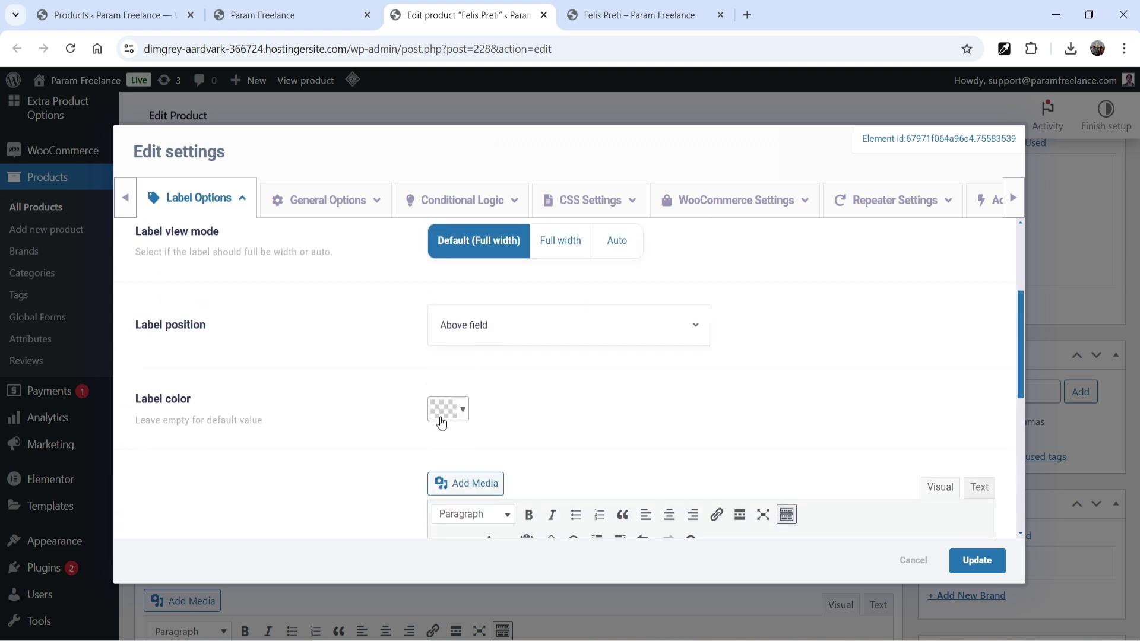
left_click(443, 410)
left_click(576, 515)
left_click(522, 445)
left_click(639, 359)
Step: Choose Horizontal rule as the text field element's divider type
scroll(610, 402, "down", 5)
scroll(610, 403, "down", 3)
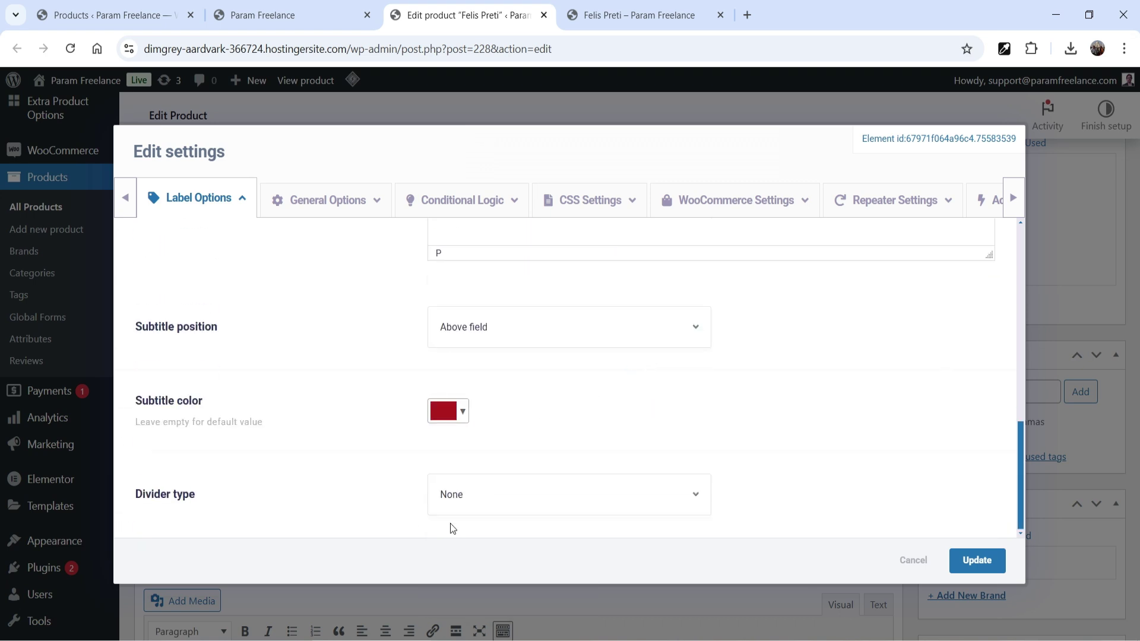
left_click(477, 496)
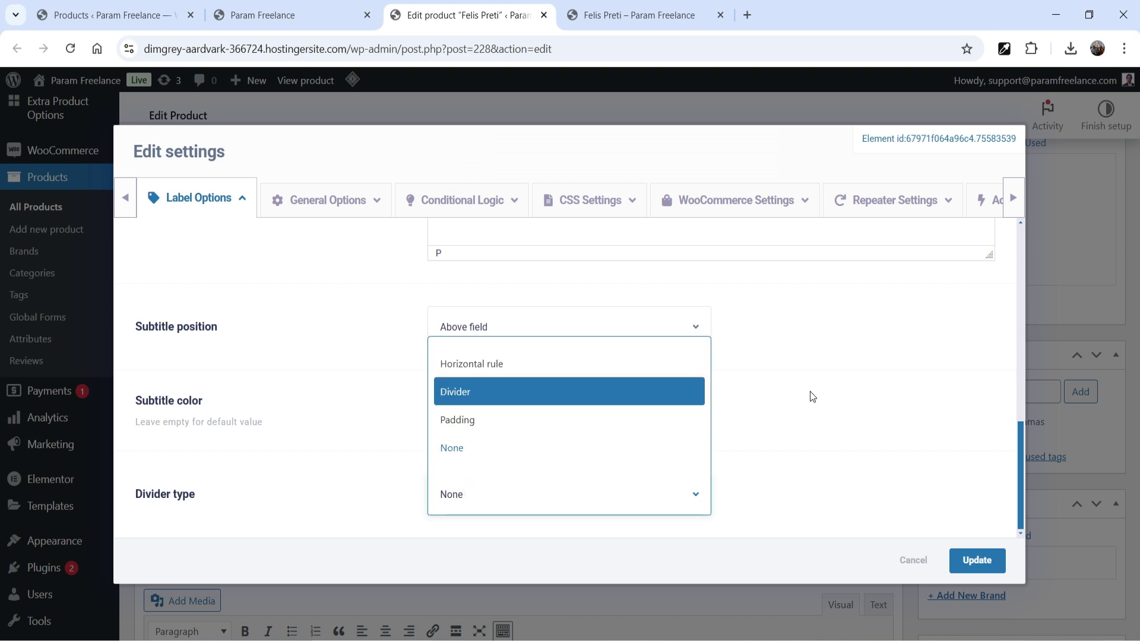
left_click(543, 369)
Step: Look through the price types in the text field's general options and choose Fixed amount
left_click(326, 198)
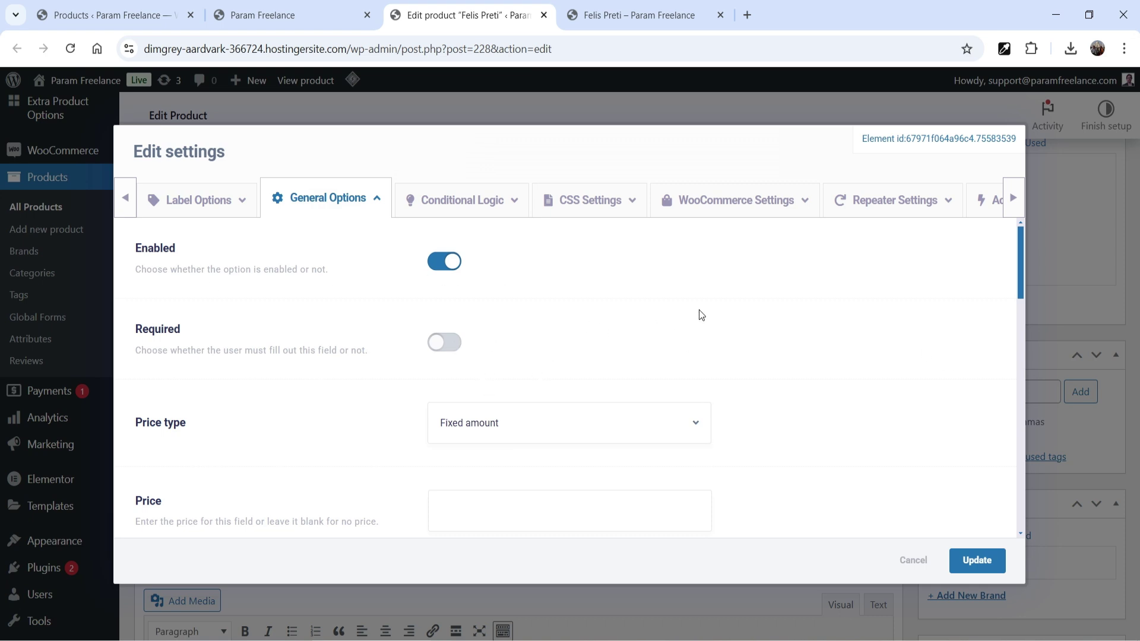
scroll(700, 314, "down", 1)
left_click(589, 351)
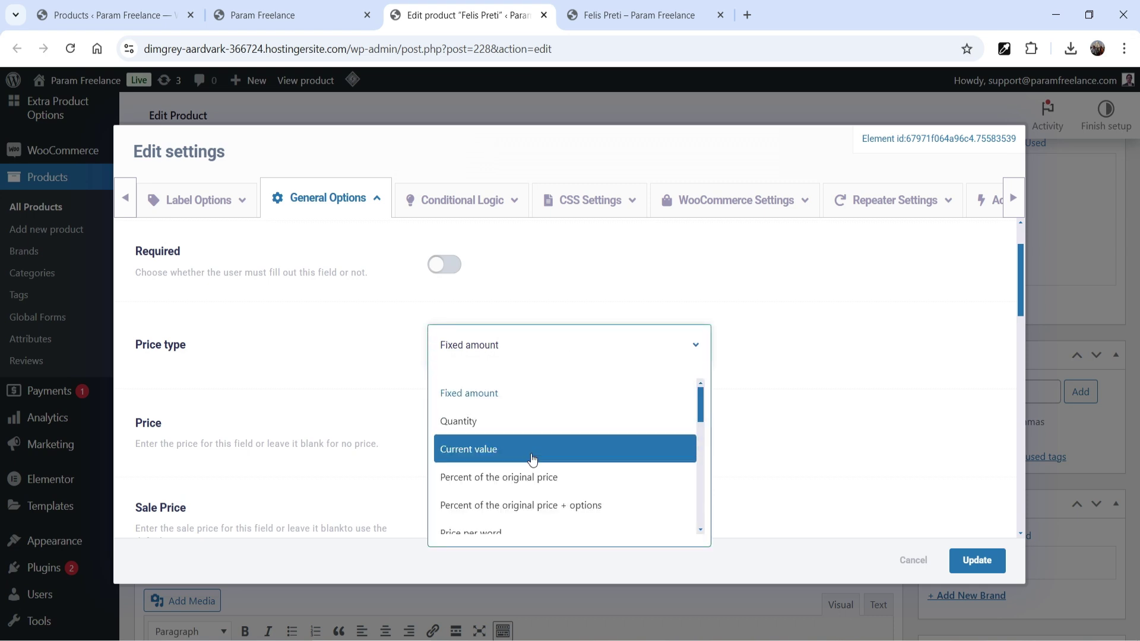
scroll(568, 472, "down", 3)
scroll(564, 470, "up", 3)
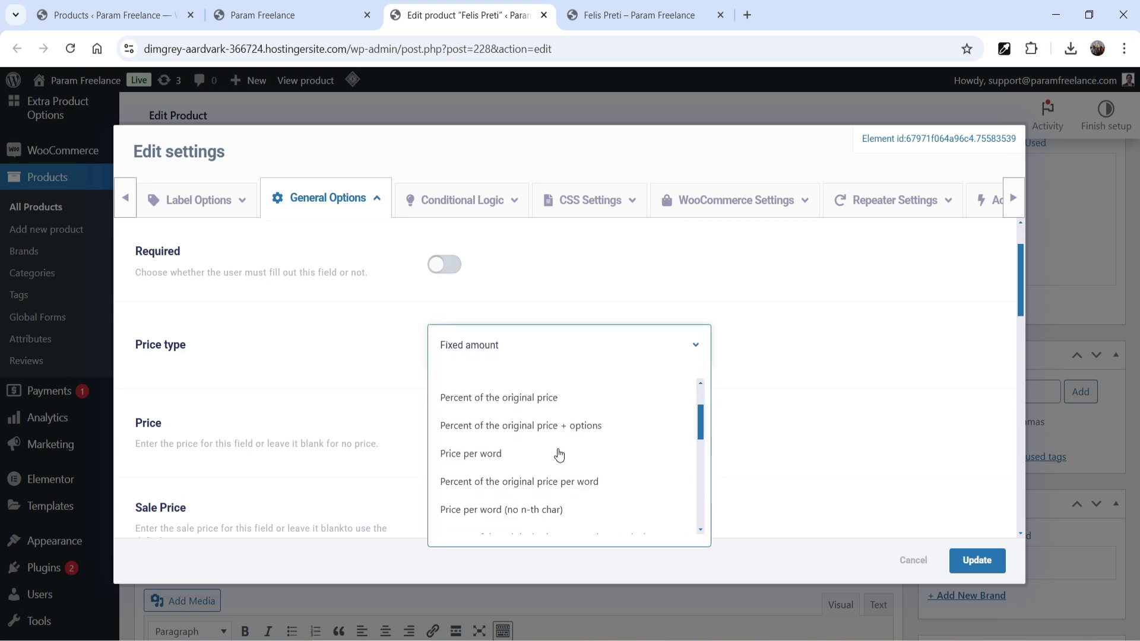
scroll(575, 446, "down", 3)
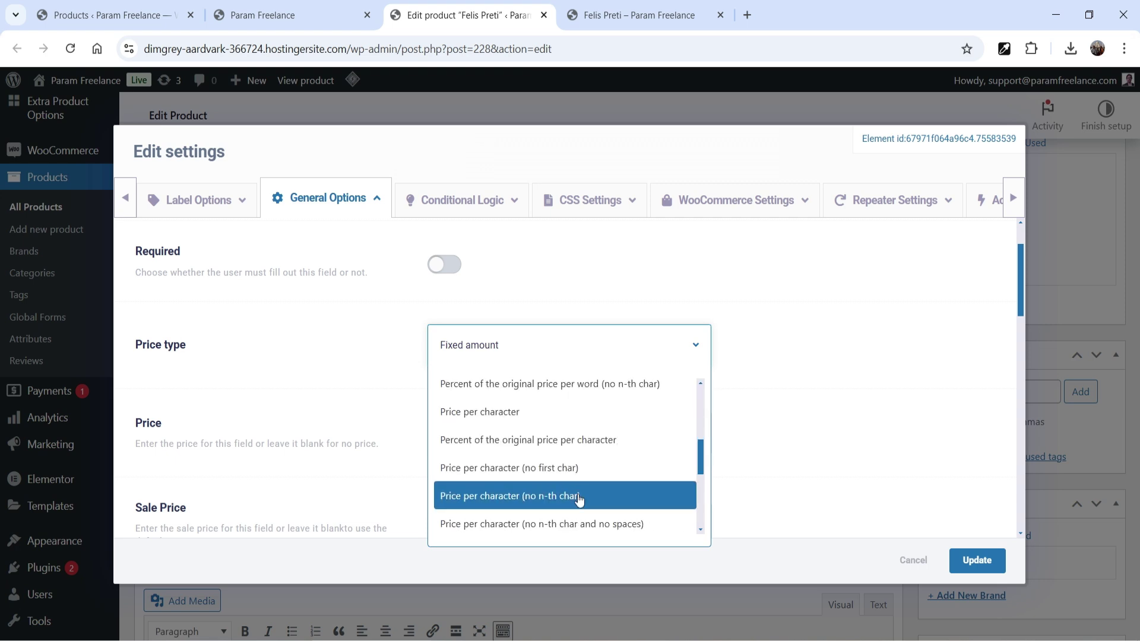
scroll(582, 496, "up", 5)
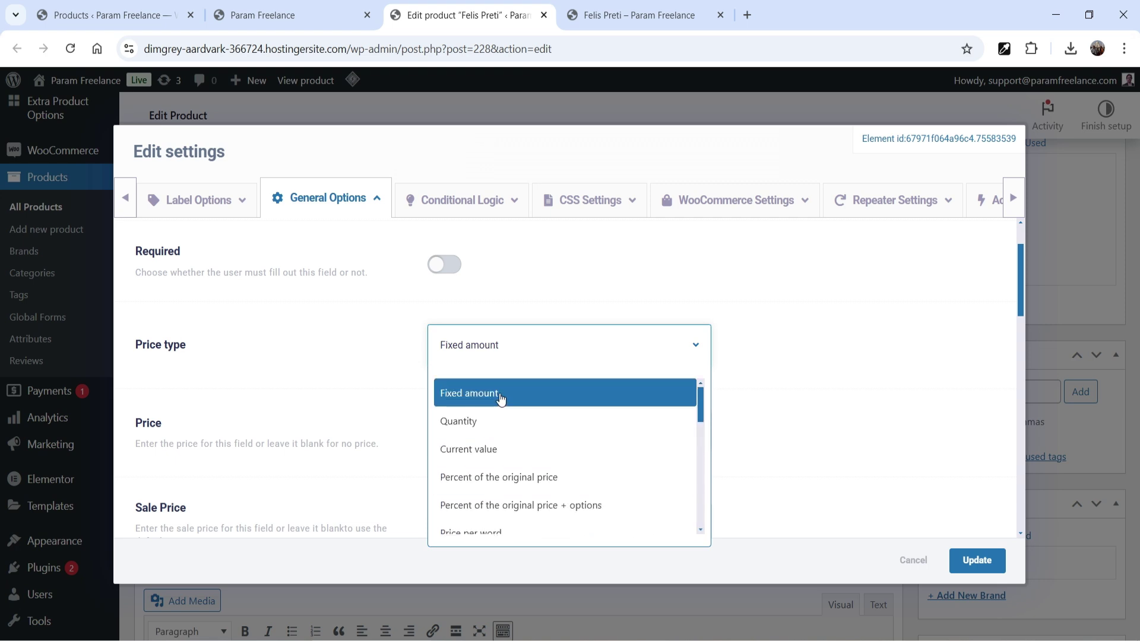
left_click(499, 393)
Step: Set the text field's price to 10 and its sale price to 5
left_click(483, 434)
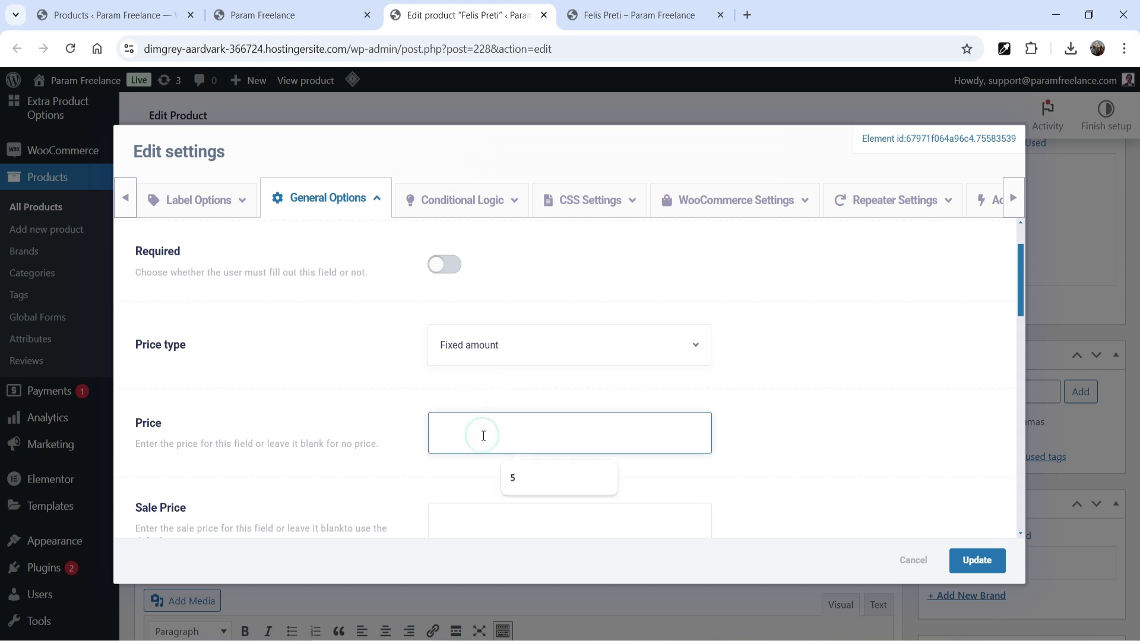
type("10")
left_click(486, 521)
scroll(497, 448, "down", 3)
type("5")
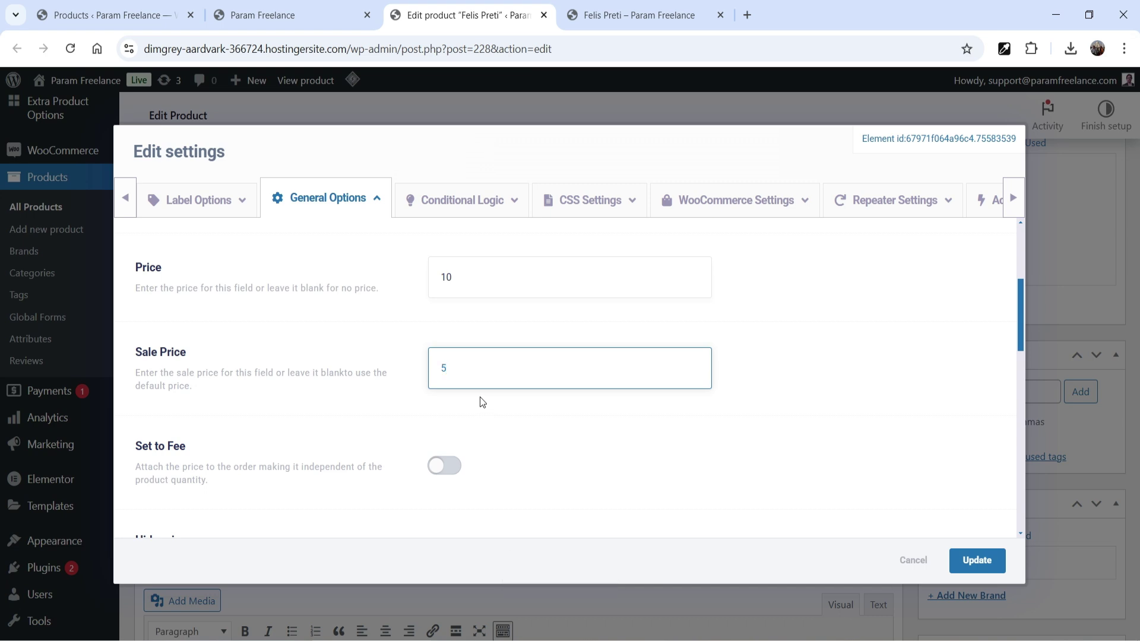
left_click(829, 344)
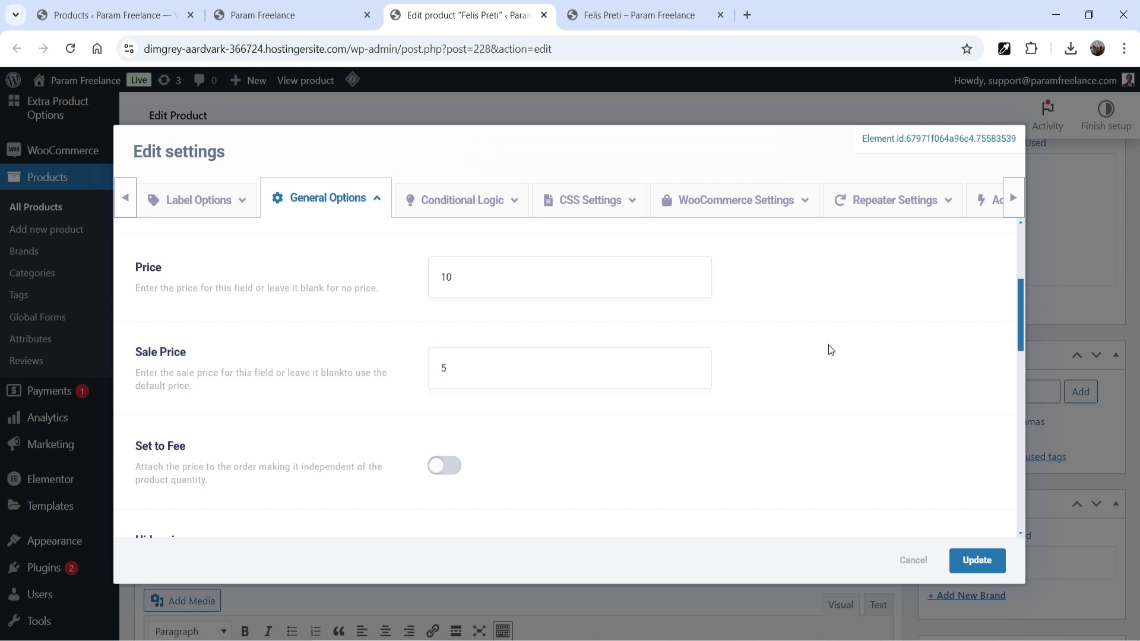
Step: Review the text field's fee, price visibility, price text and quantity selector options
scroll(724, 344, "down", 3)
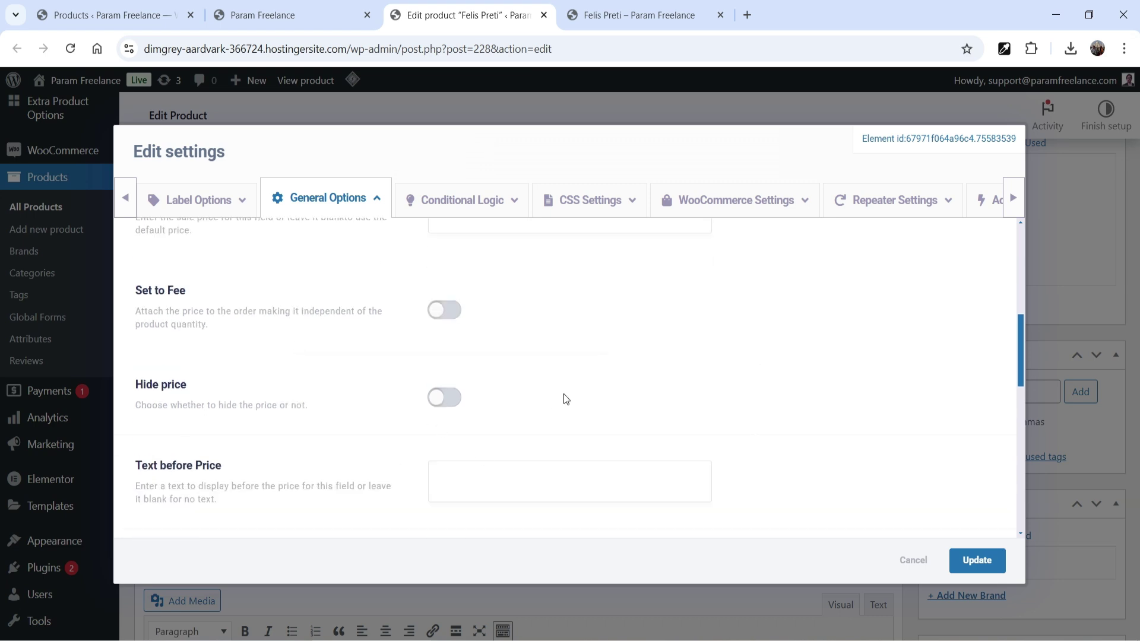
scroll(410, 406, "down", 3)
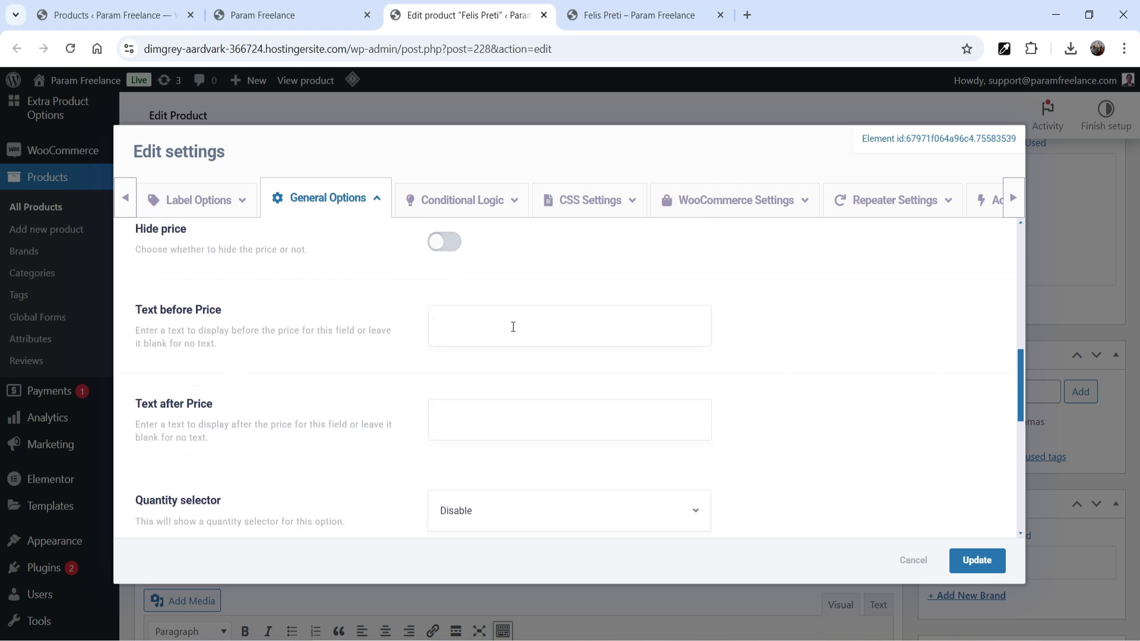
scroll(437, 386, "down", 1)
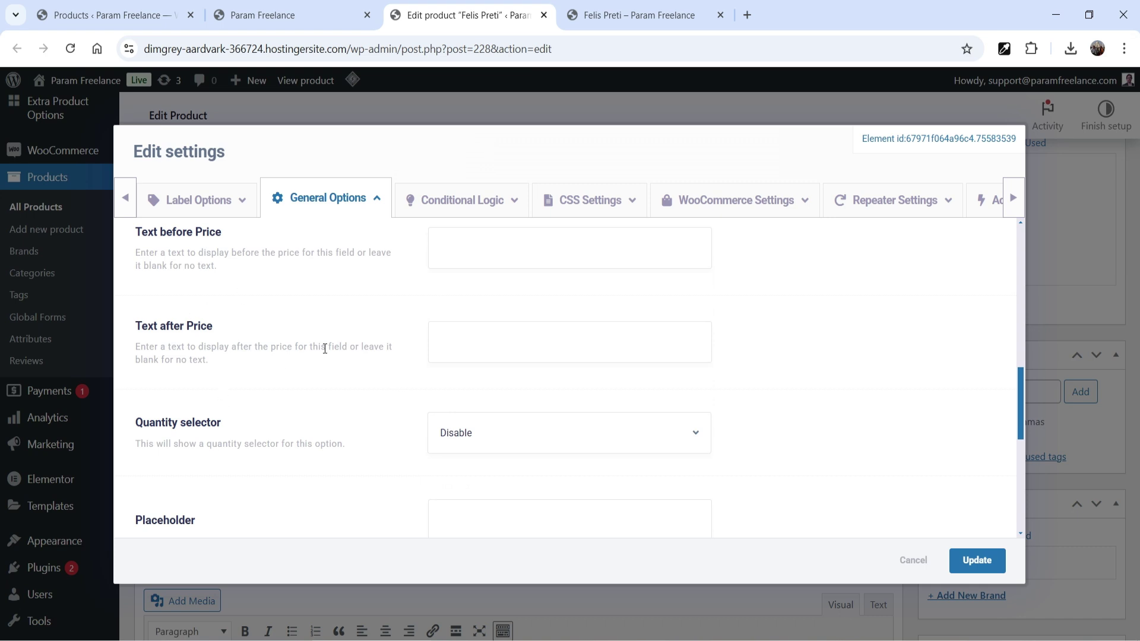
scroll(324, 346, "down", 1)
left_click(480, 357)
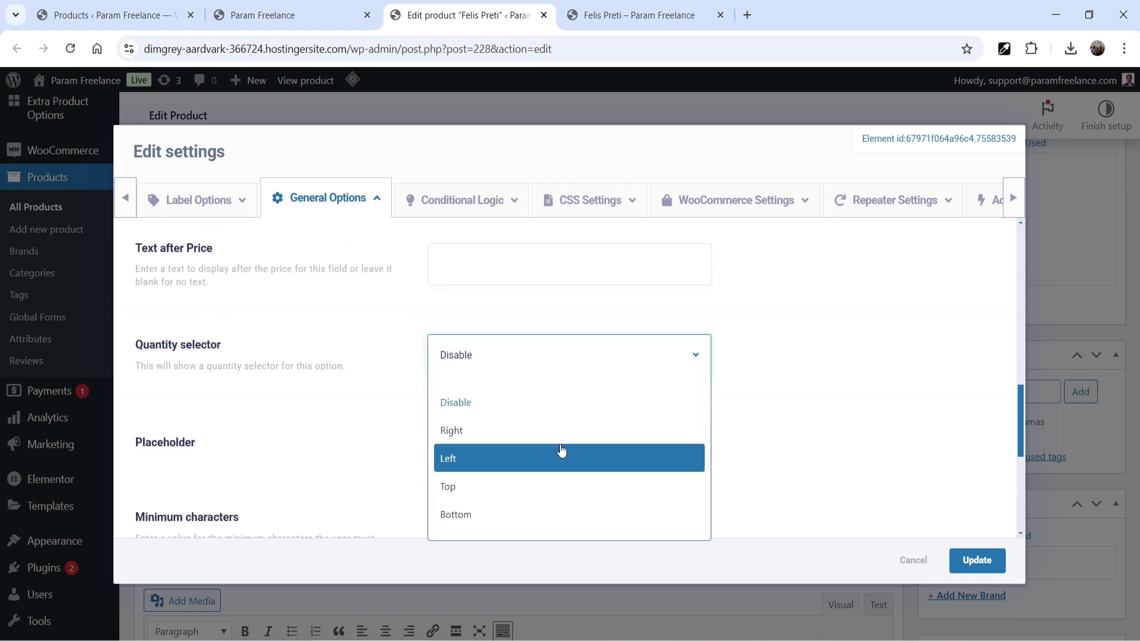
left_click(803, 397)
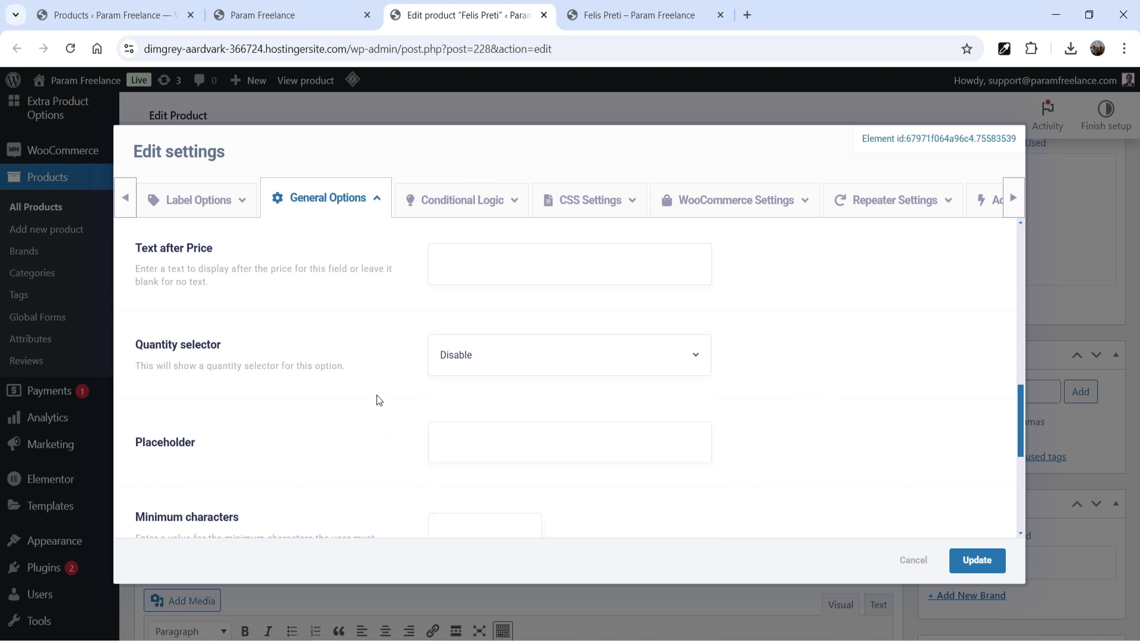
Step: Set the placeholder to "Enter the text you want on shirt - Minimum chararters 3, maximum characters 8"
scroll(380, 397, "down", 1)
left_click(477, 369)
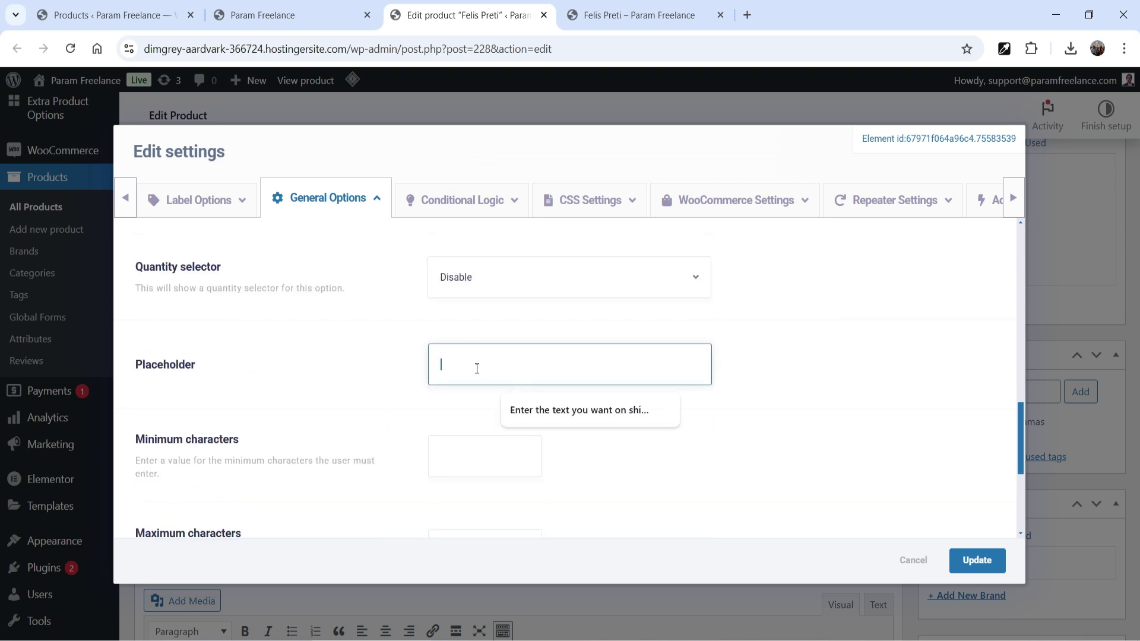
key("ctrl+v")
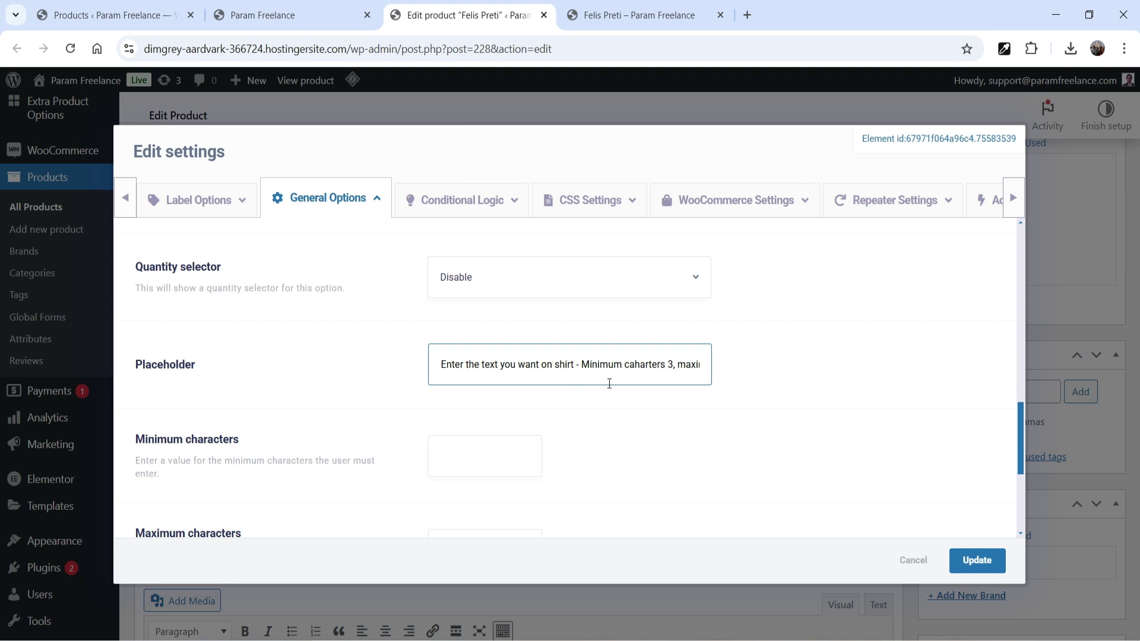
left_click(637, 365)
key("BackSpace")
key("BackSpace")
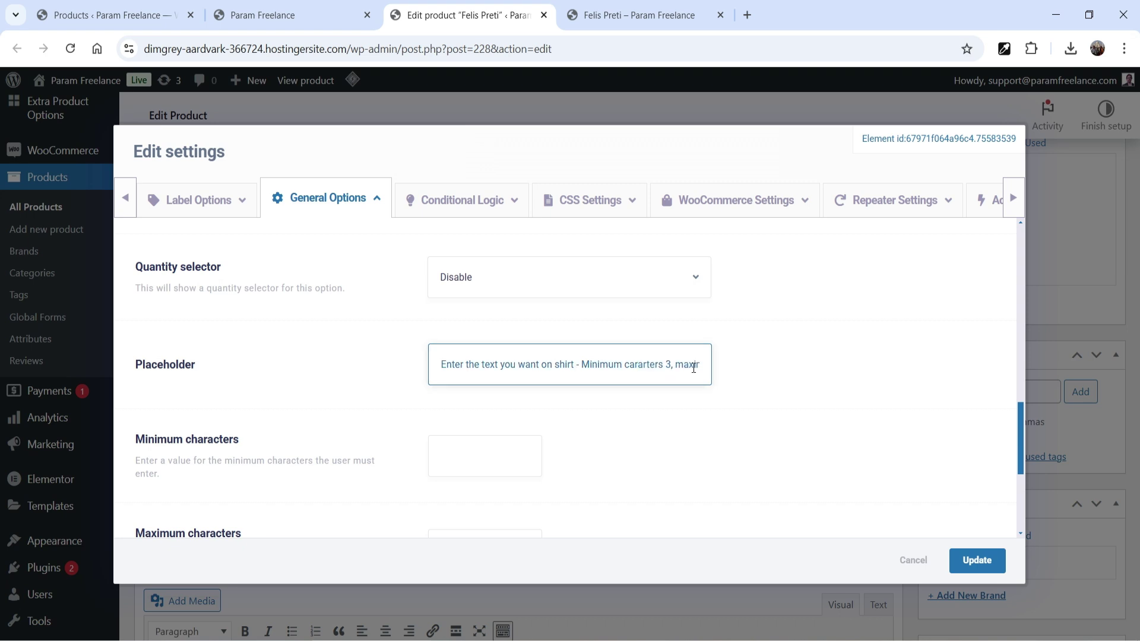
type("har")
left_click(682, 365)
key("shift+End")
left_click(672, 370)
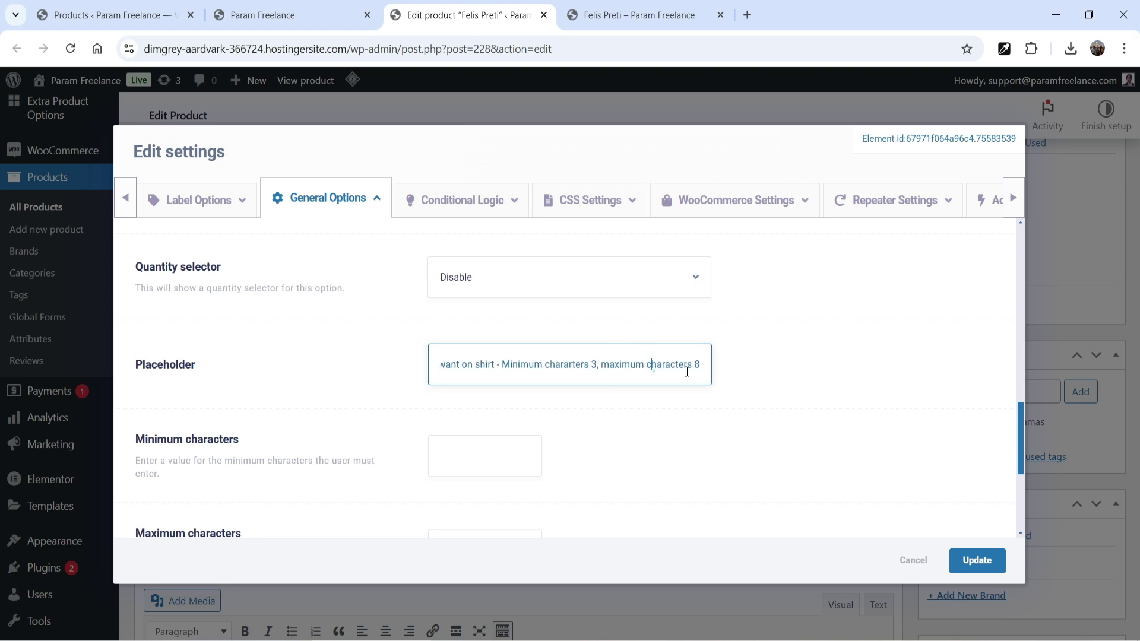
left_click(770, 365)
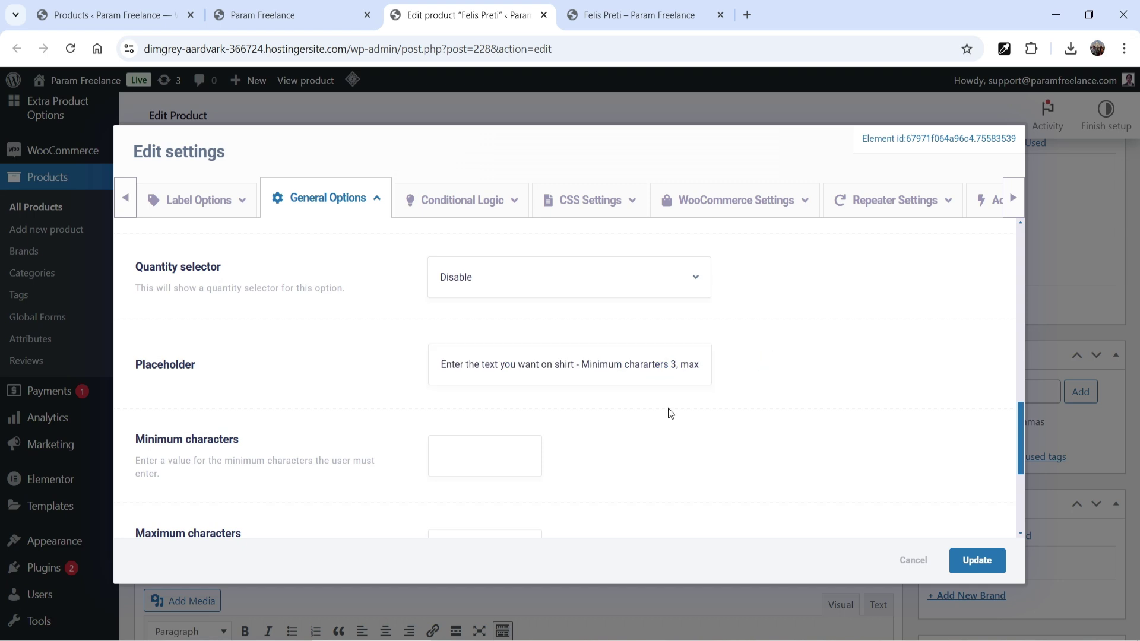
Step: Limit the text field's input to a minimum of 3 and a maximum of 8 characters
left_click(447, 456)
type("3")
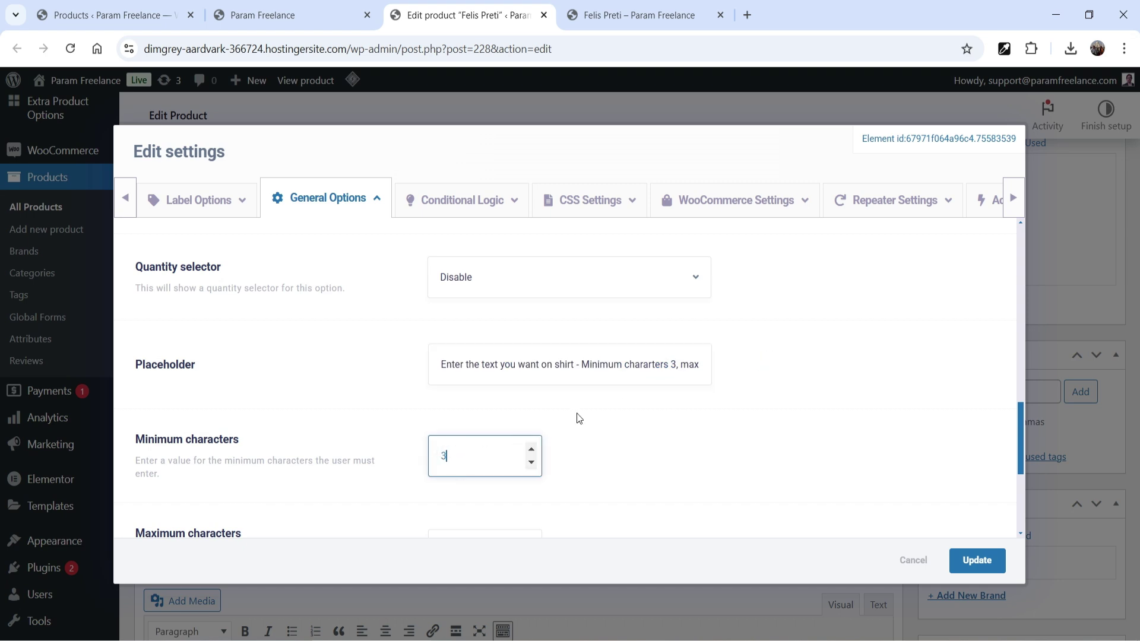
scroll(611, 406, "down", 4)
left_click(453, 315)
type("8")
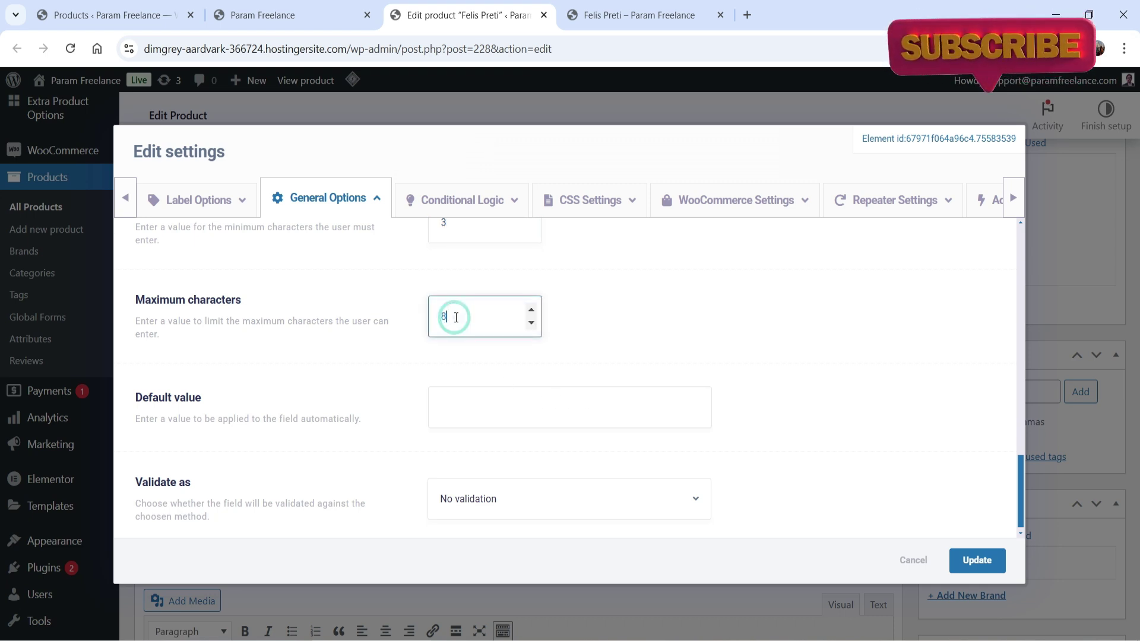
left_click(727, 317)
scroll(719, 318, "down", 1)
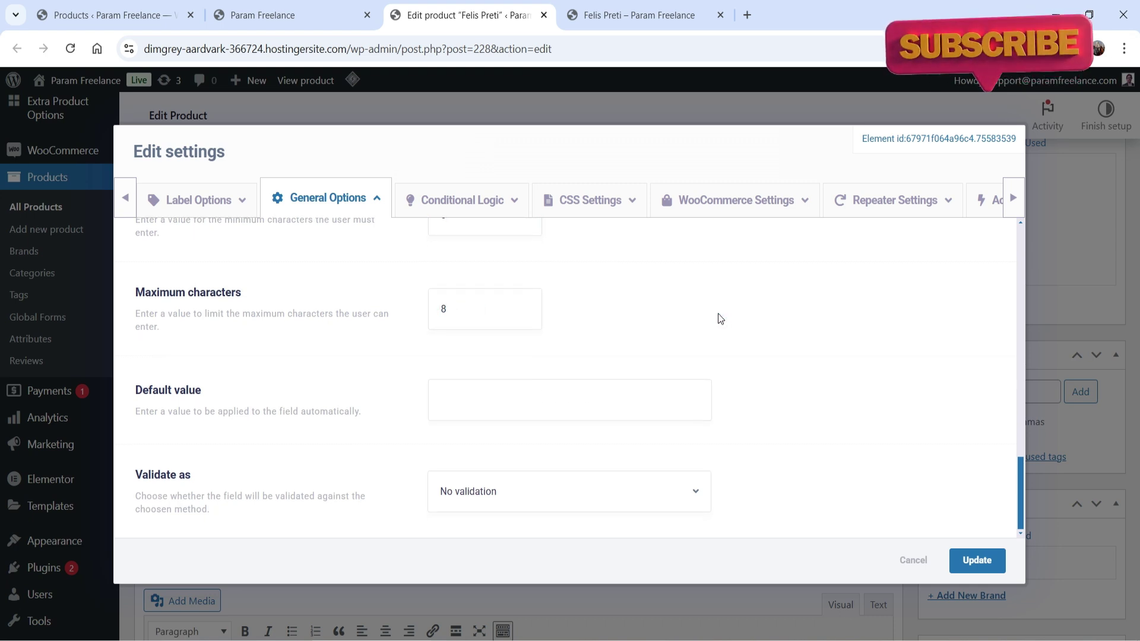
scroll(784, 372, "up", 3)
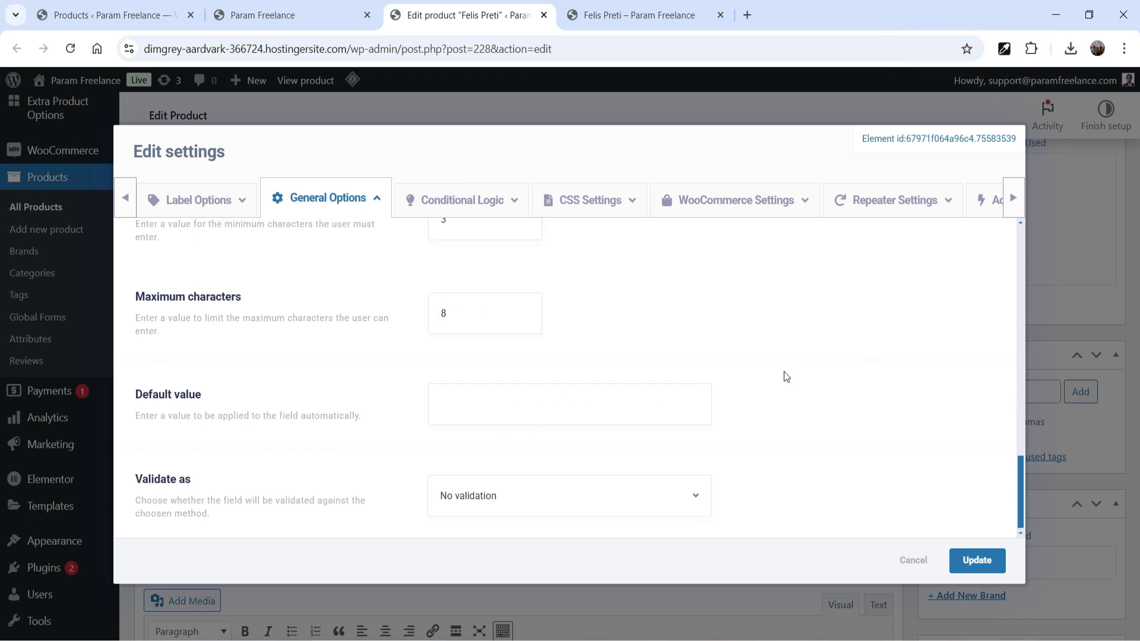
Step: Review the text field element's conditional logic, CSS, WooCommerce, repeater and label settings
left_click(458, 200)
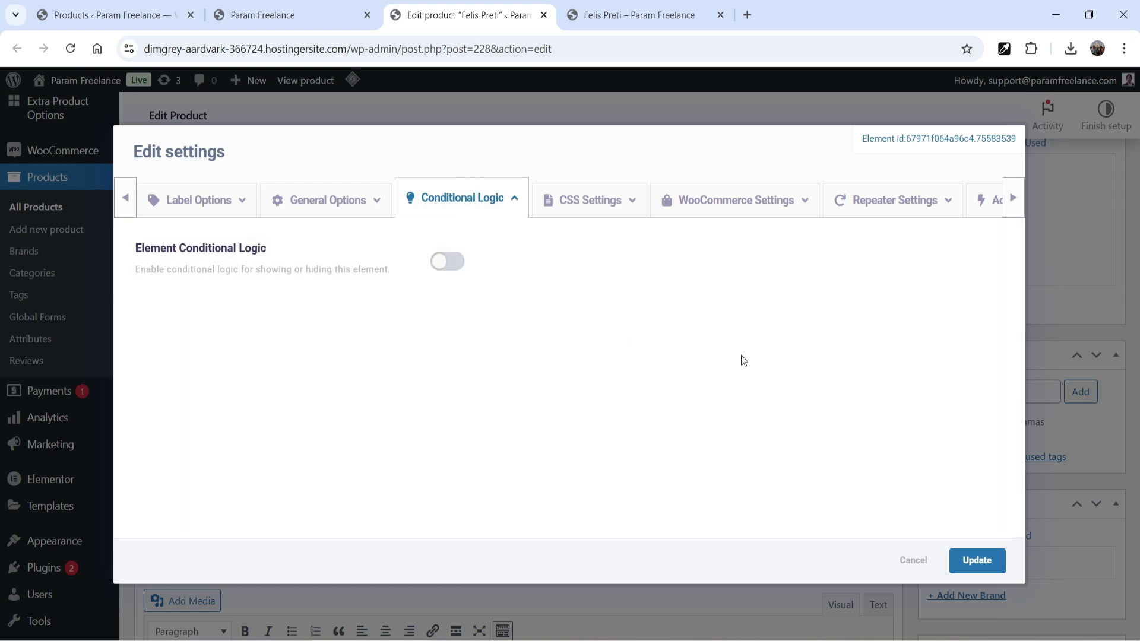
left_click(590, 201)
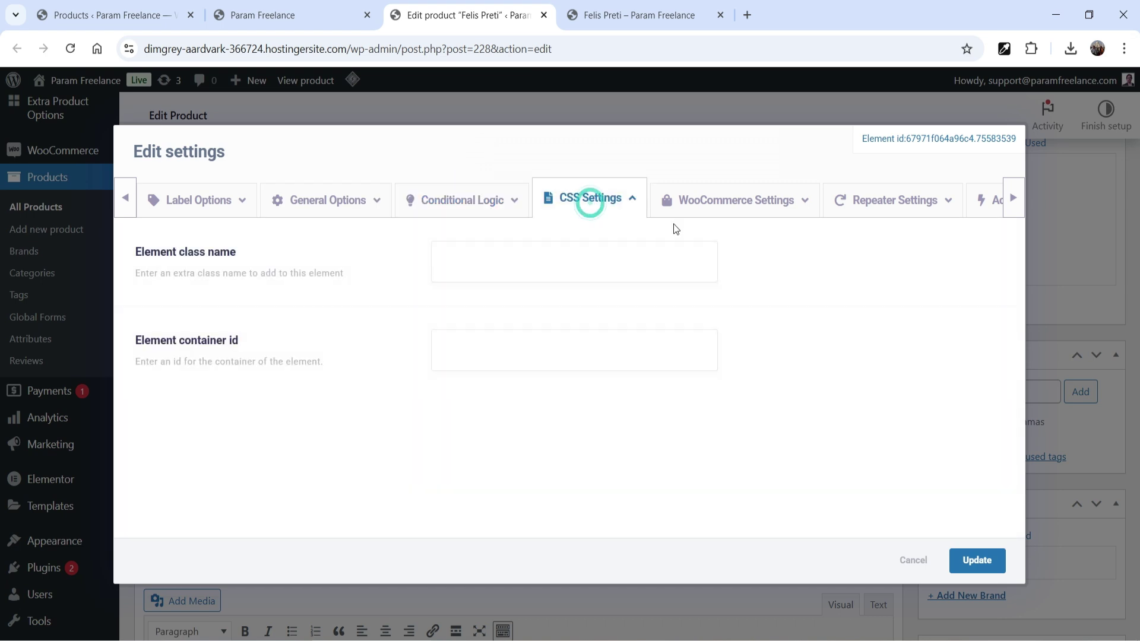
left_click(718, 211)
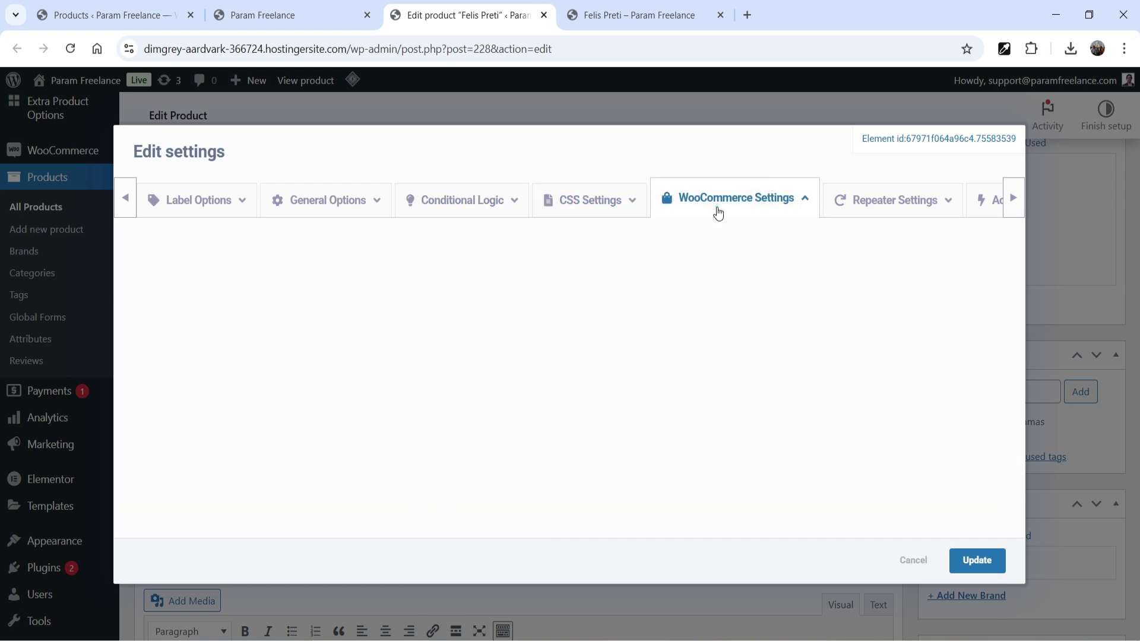
left_click(889, 203)
left_click(200, 199)
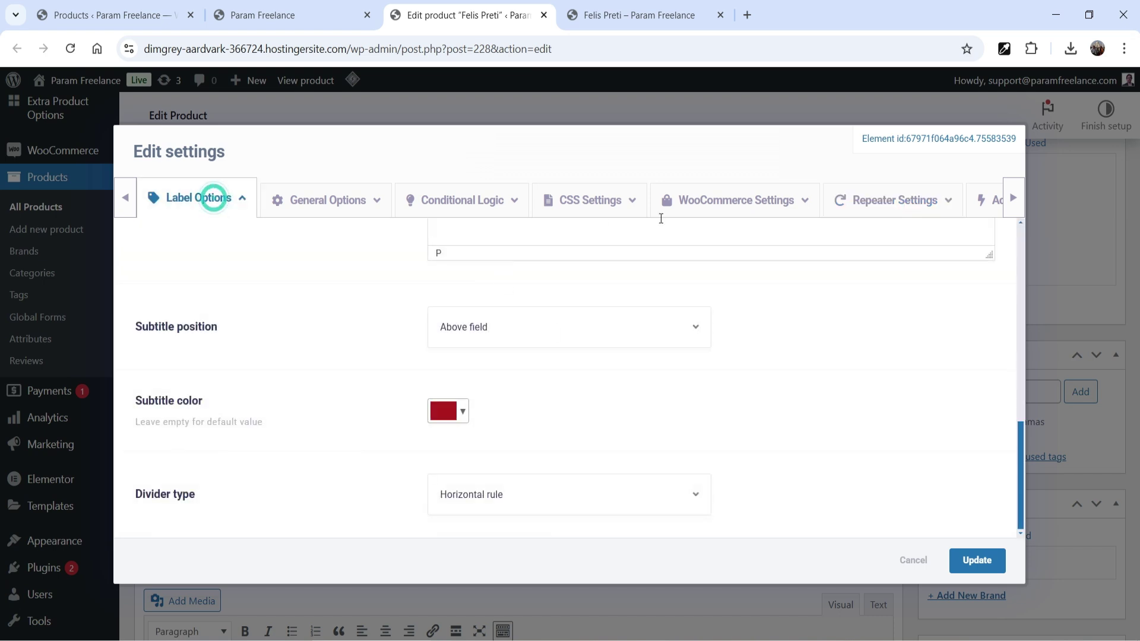
Step: Save the text field element's settings and update the Felis Preti product
left_click(977, 564)
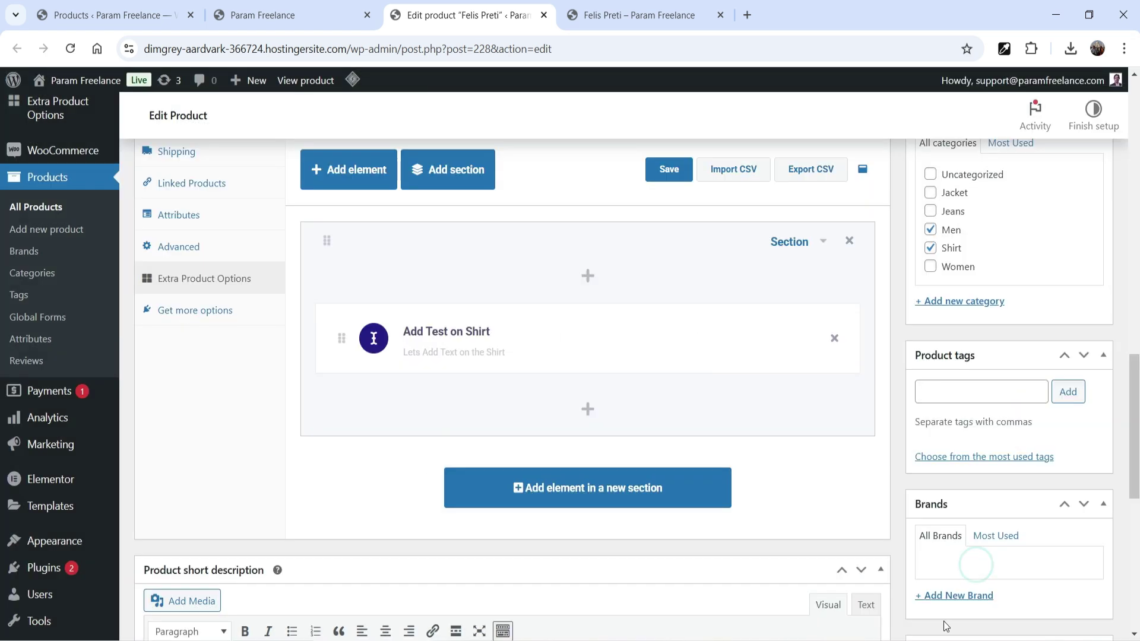
scroll(570, 386, "up", 10)
left_click(1082, 393)
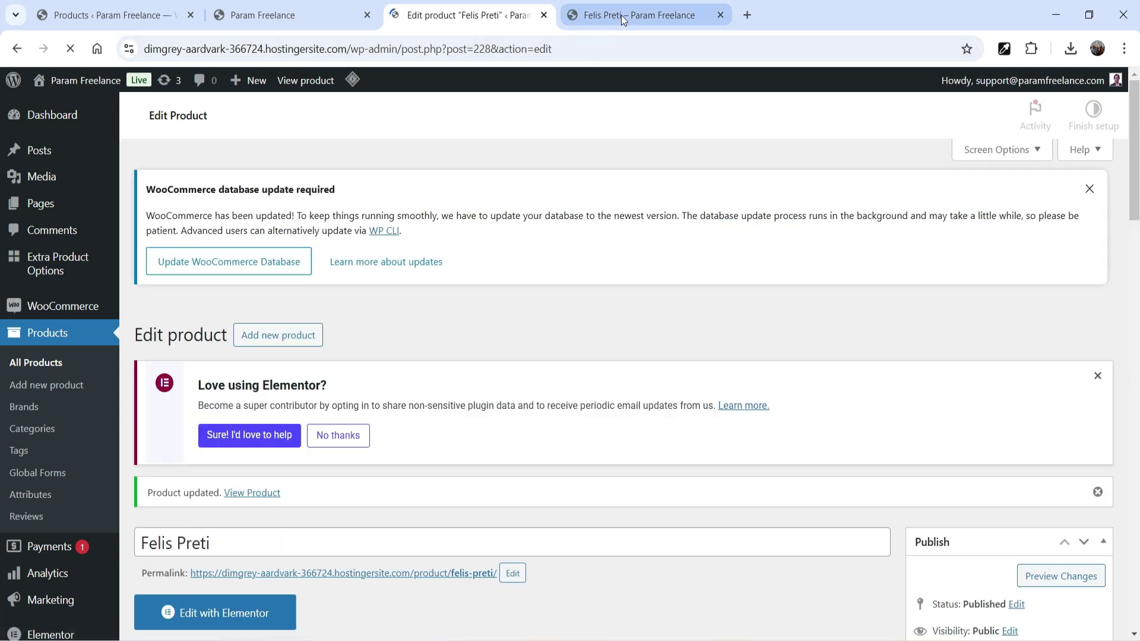
Step: Switch to the Felis Preti store page and check the shirt text option, placing the cursor in its text field
left_click(622, 16)
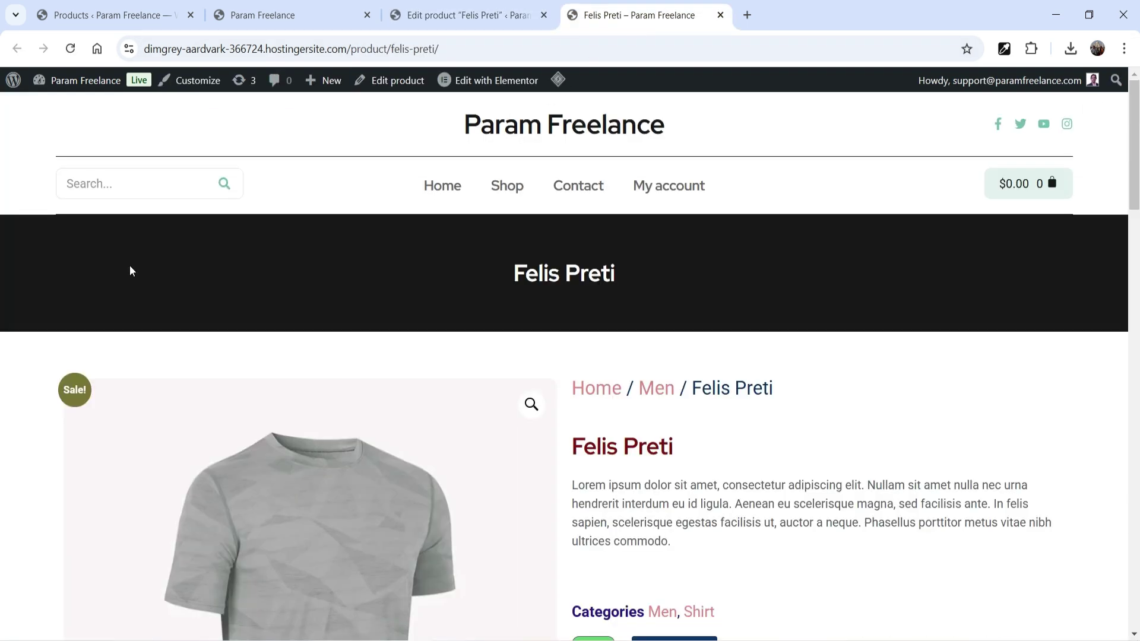
scroll(828, 315, "down", 5)
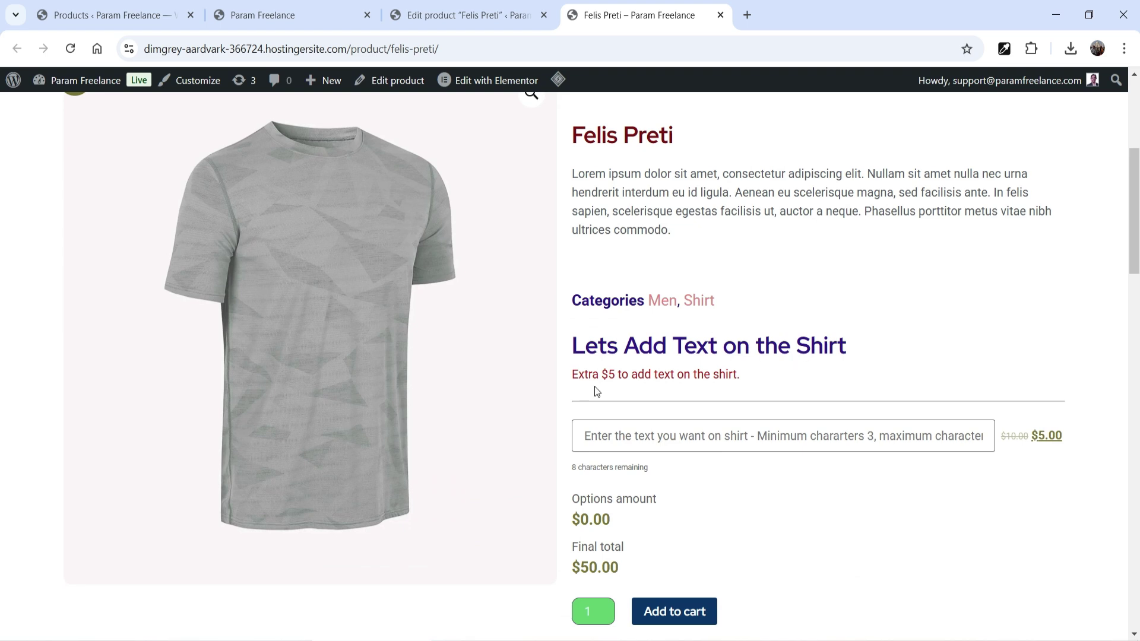
scroll(740, 378, "down", 3)
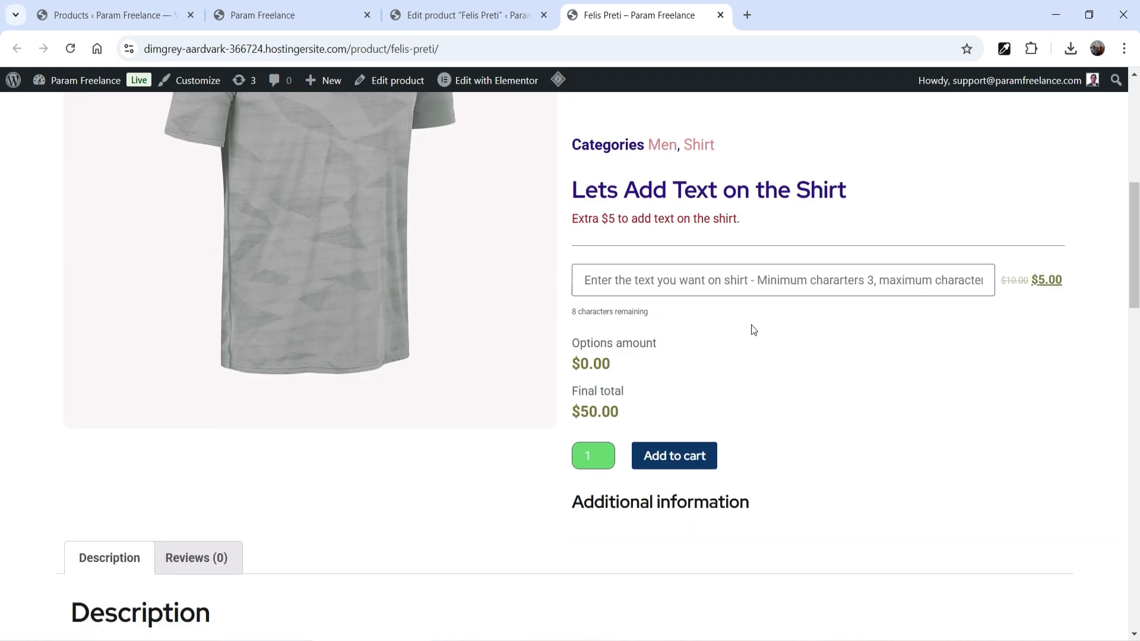
left_click(696, 245)
left_click(643, 285)
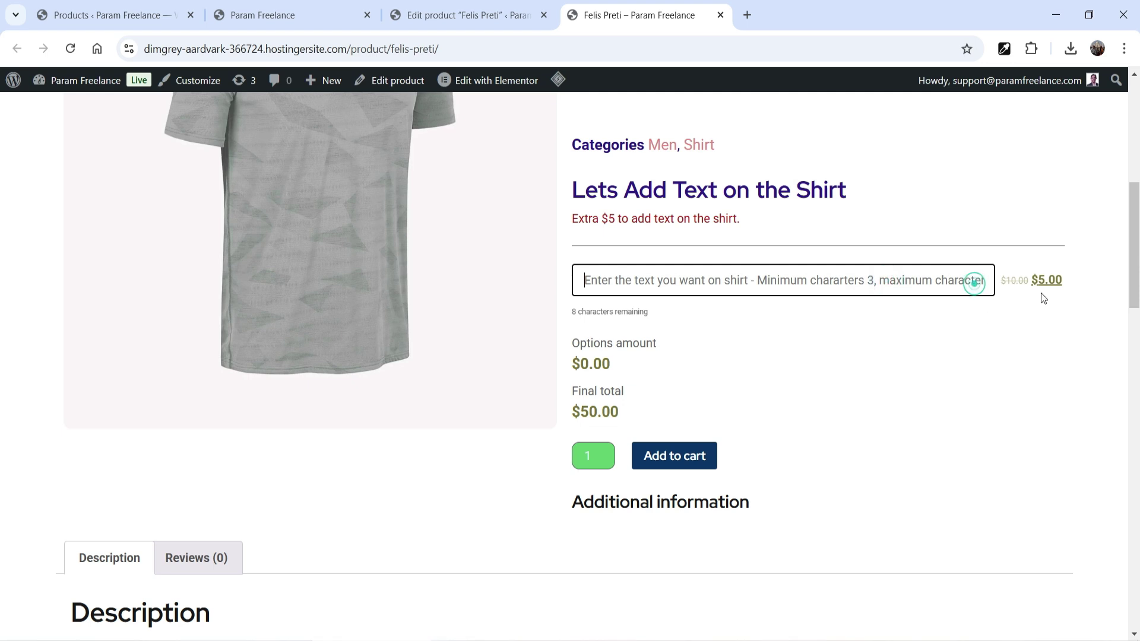
Step: Enter "Param" in the shirt text field on the store page and check the options amount and final total
left_click(1012, 286)
type("Param")
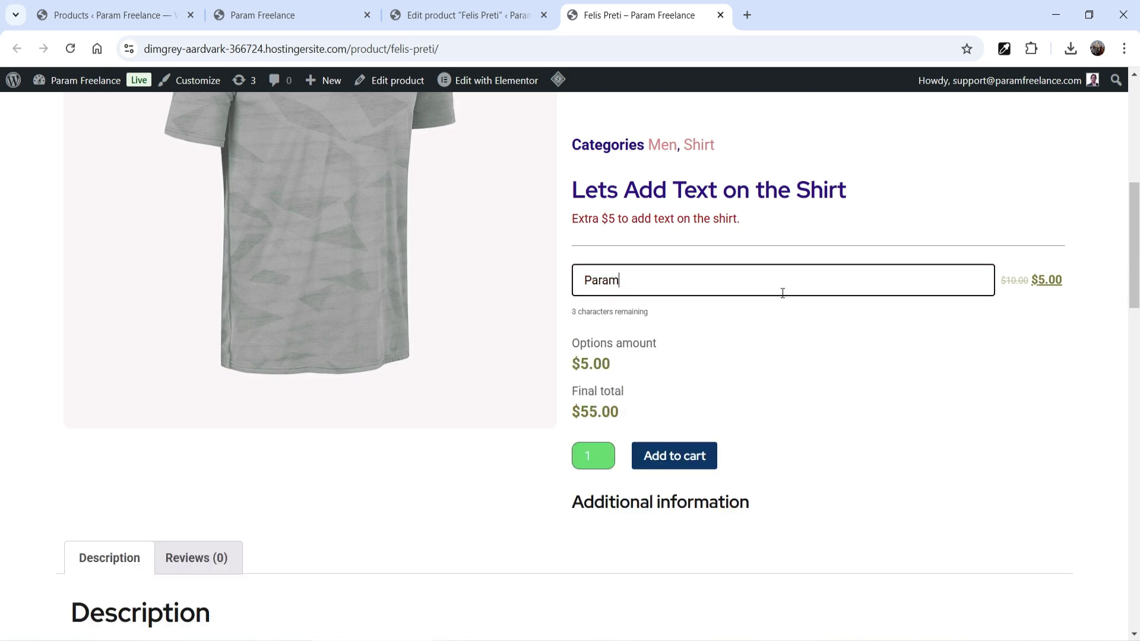
left_click(578, 364)
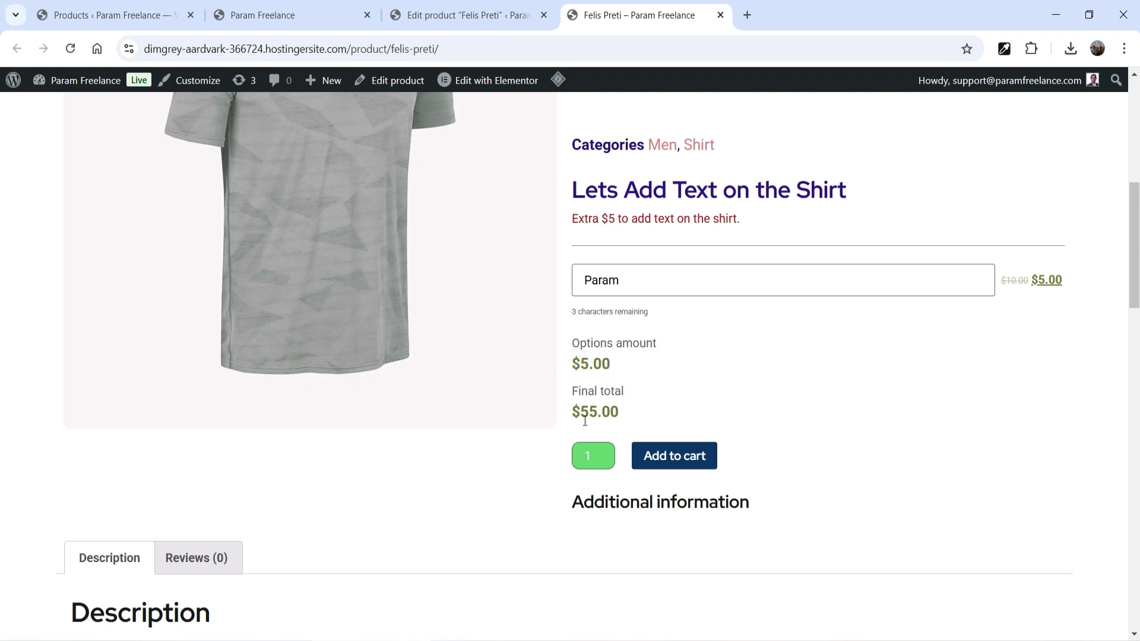
scroll(729, 434, "up", 3)
Step: Return to the Felis Preti product editor, set the shirt text field element's divider type to None and save its settings
left_click(469, 16)
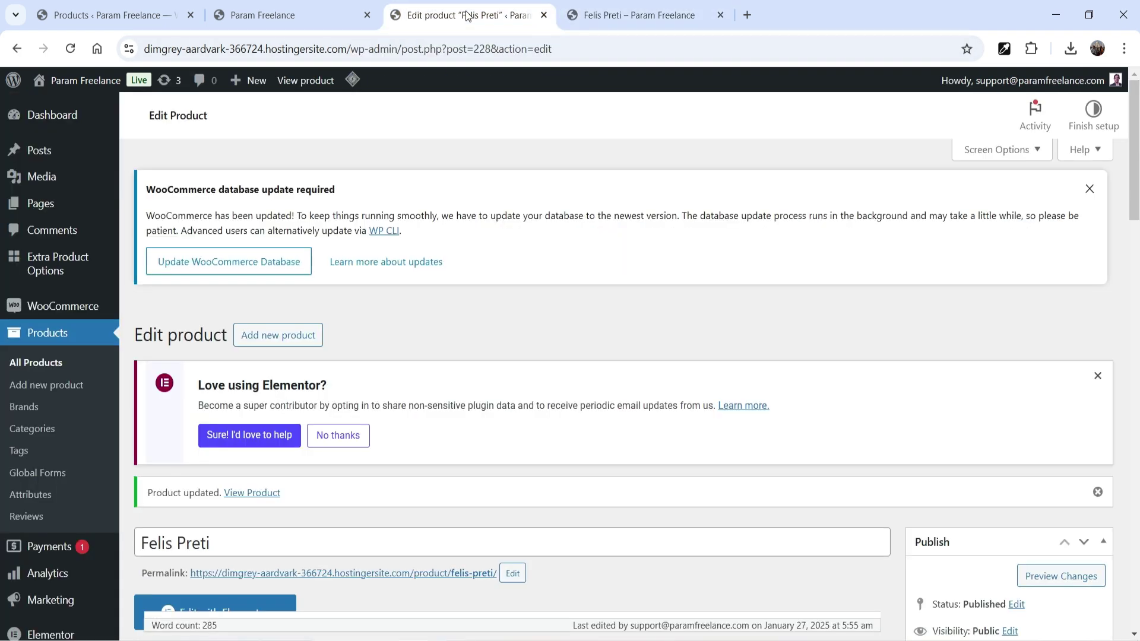
scroll(393, 395, "down", 15)
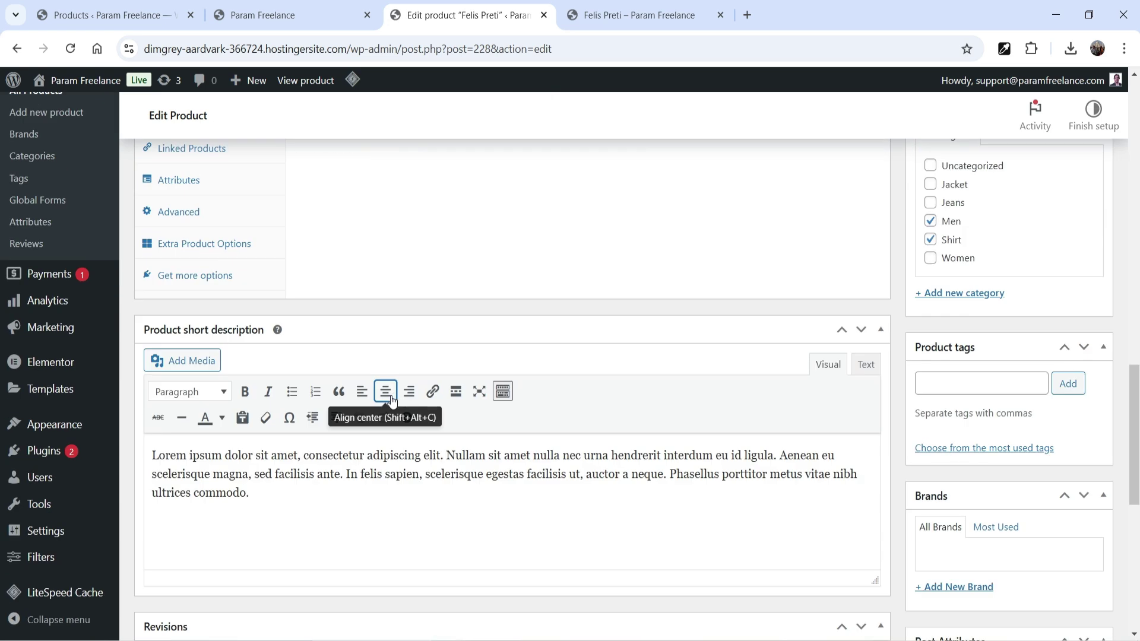
left_click(231, 245)
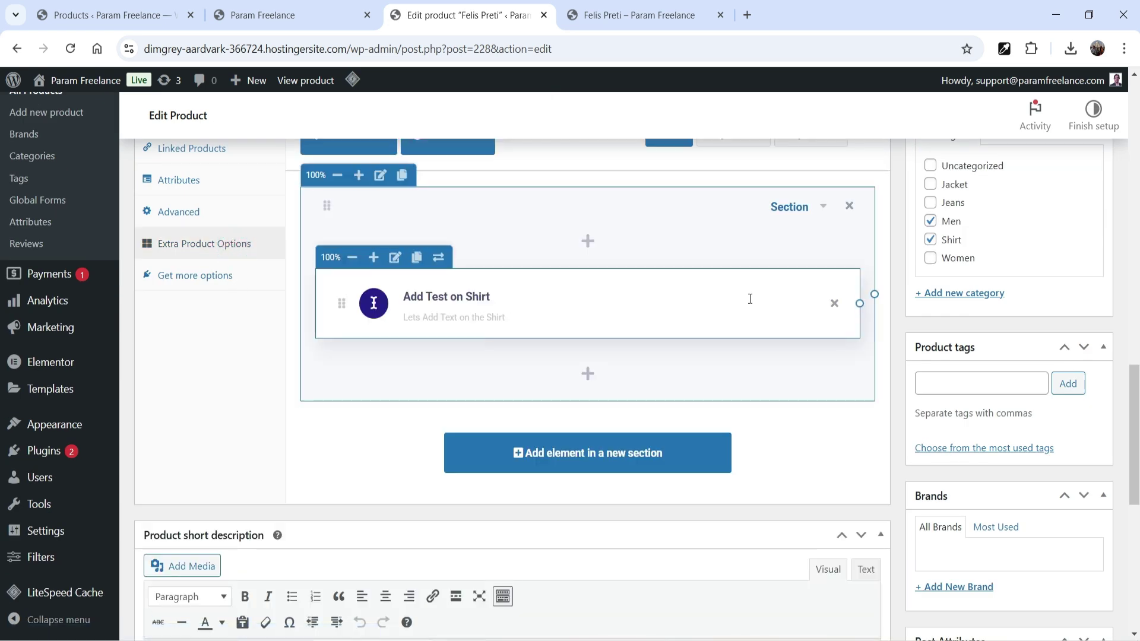
left_click(395, 257)
scroll(568, 370, "down", 3)
scroll(568, 378, "down", 5)
left_click(524, 502)
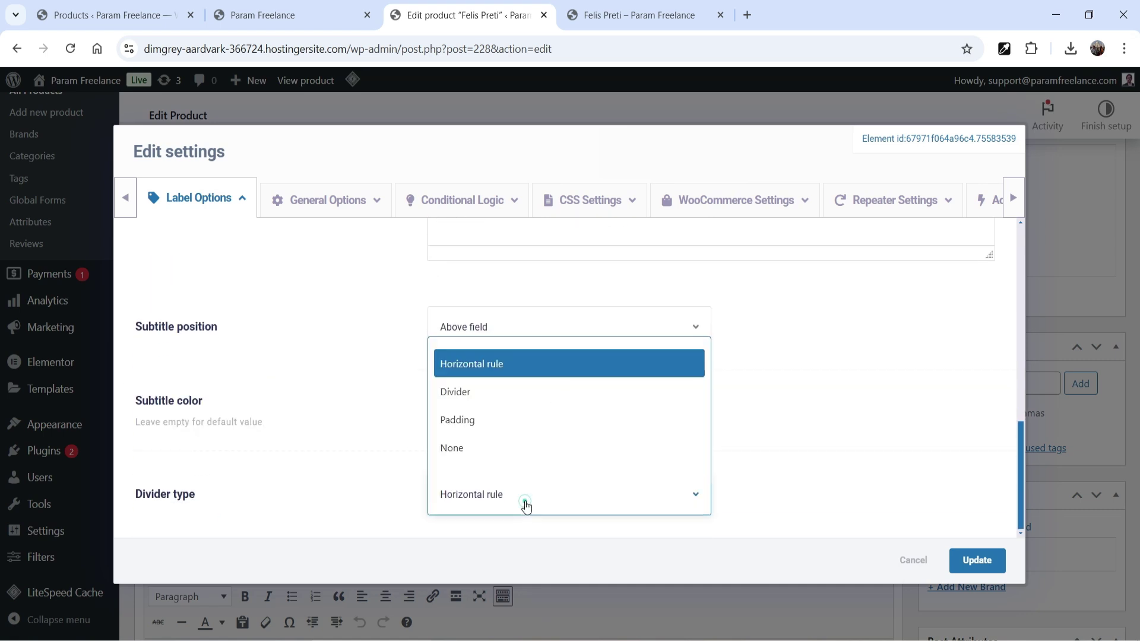
left_click(976, 560)
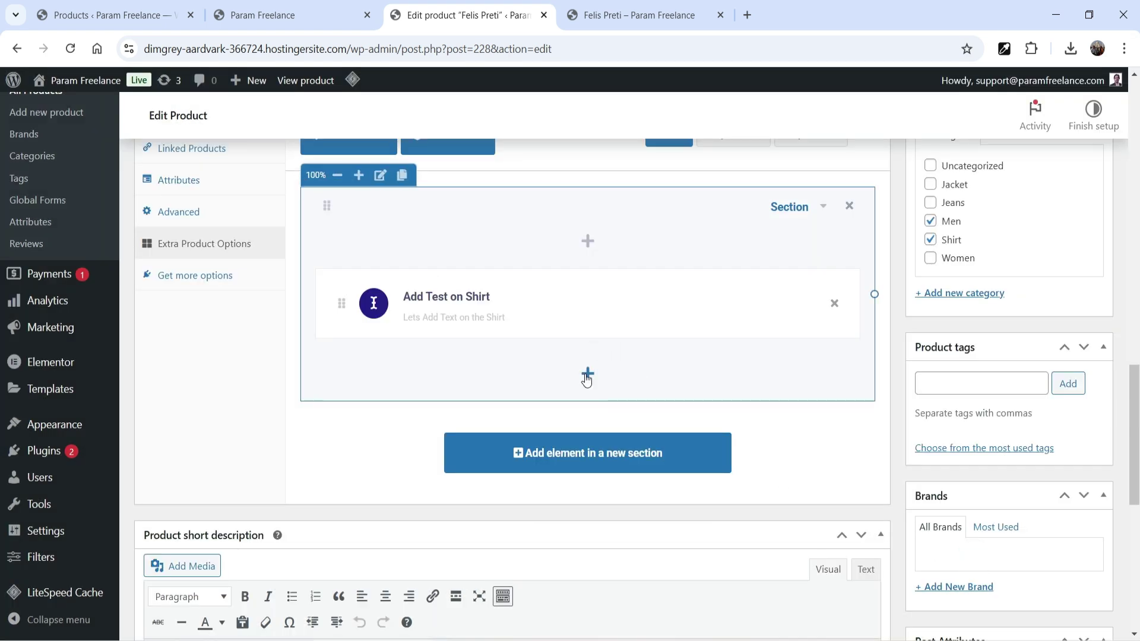
Step: Add a Divider element and a Checkboxes element below the text field in the same section
left_click(588, 374)
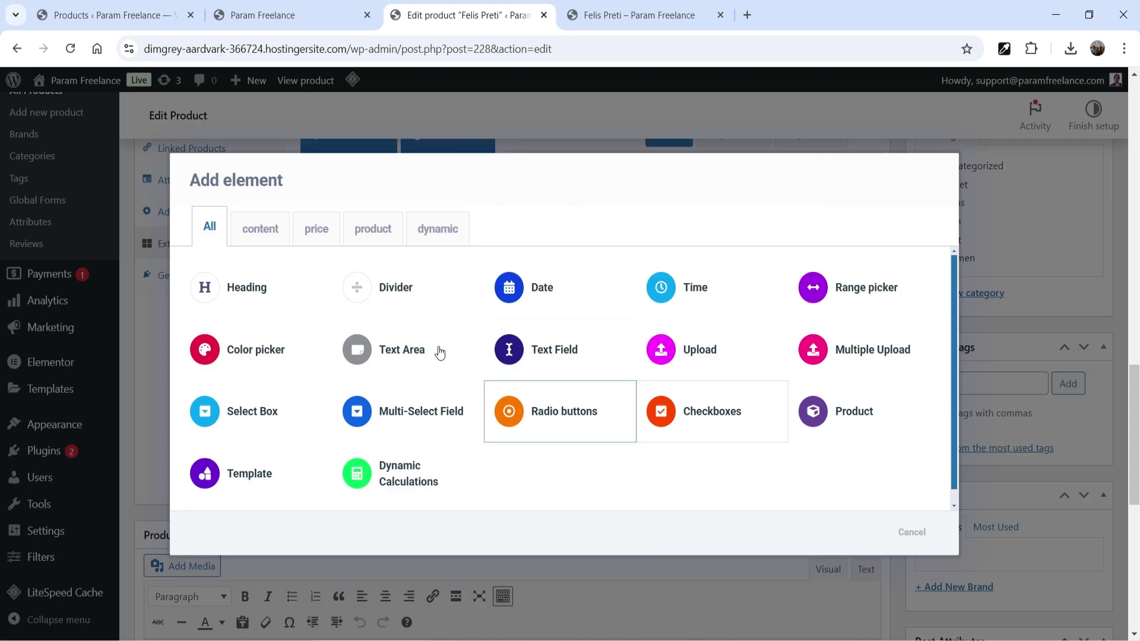
left_click(381, 288)
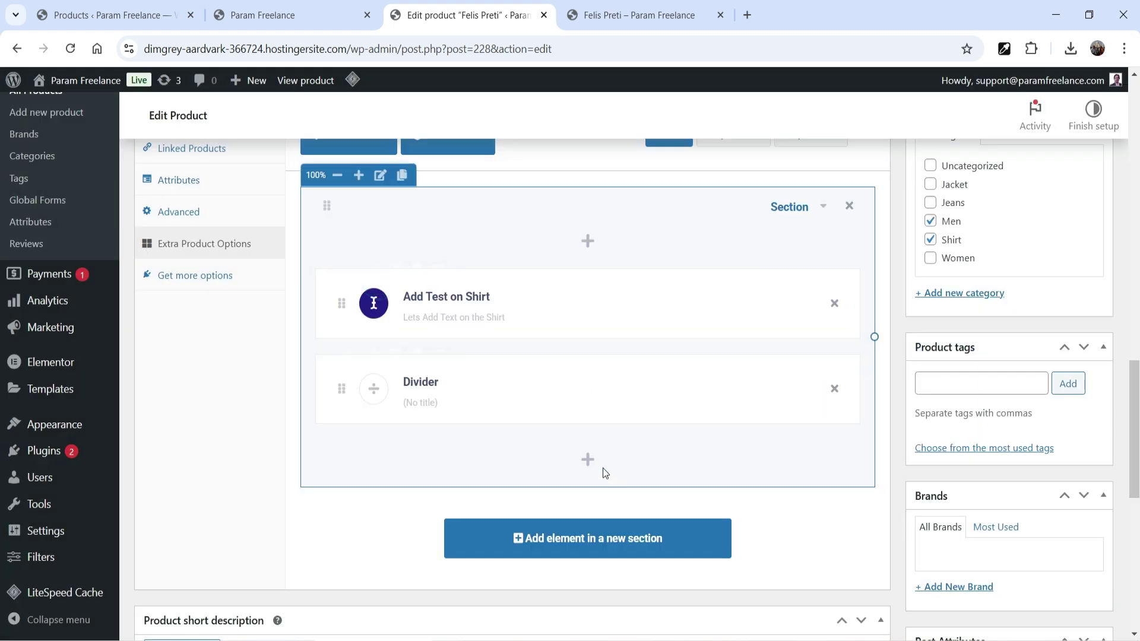
left_click(586, 460)
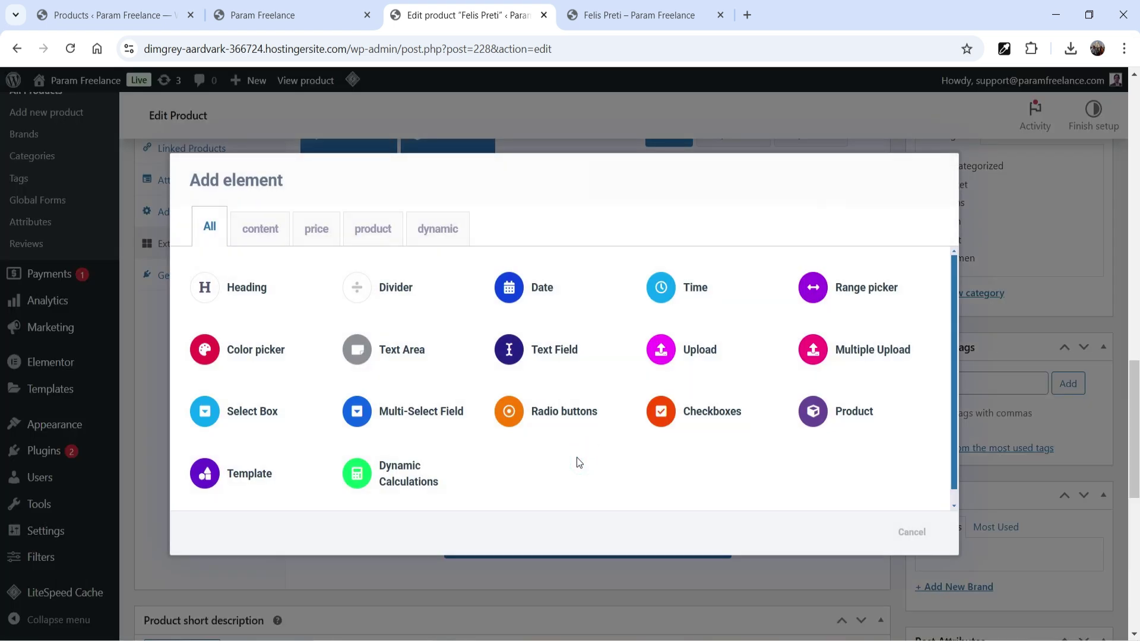
left_click(682, 427)
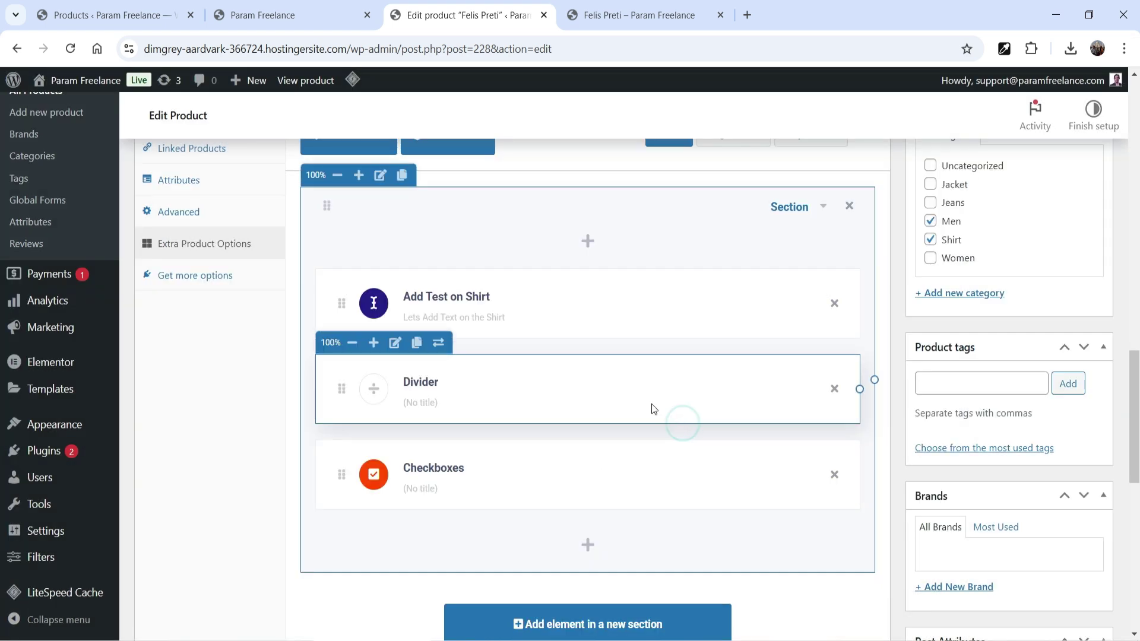
Step: Label the Checkboxes element "DO you want to add Gift Options" and give the label the dark blue color #162876
scroll(648, 406, "down", 4)
mouse_move(428, 332)
left_click(395, 277)
left_click(485, 346)
left_click(485, 345)
type("DO you want to add Gift Options")
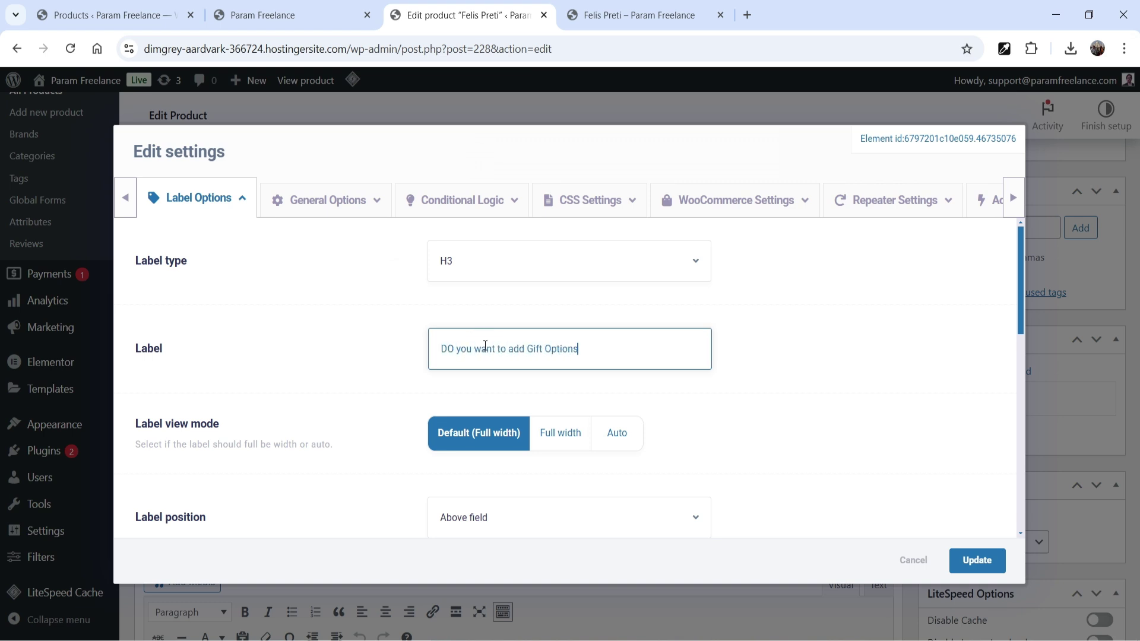
scroll(483, 357, "down", 3)
scroll(571, 384, "down", 3)
left_click(448, 290)
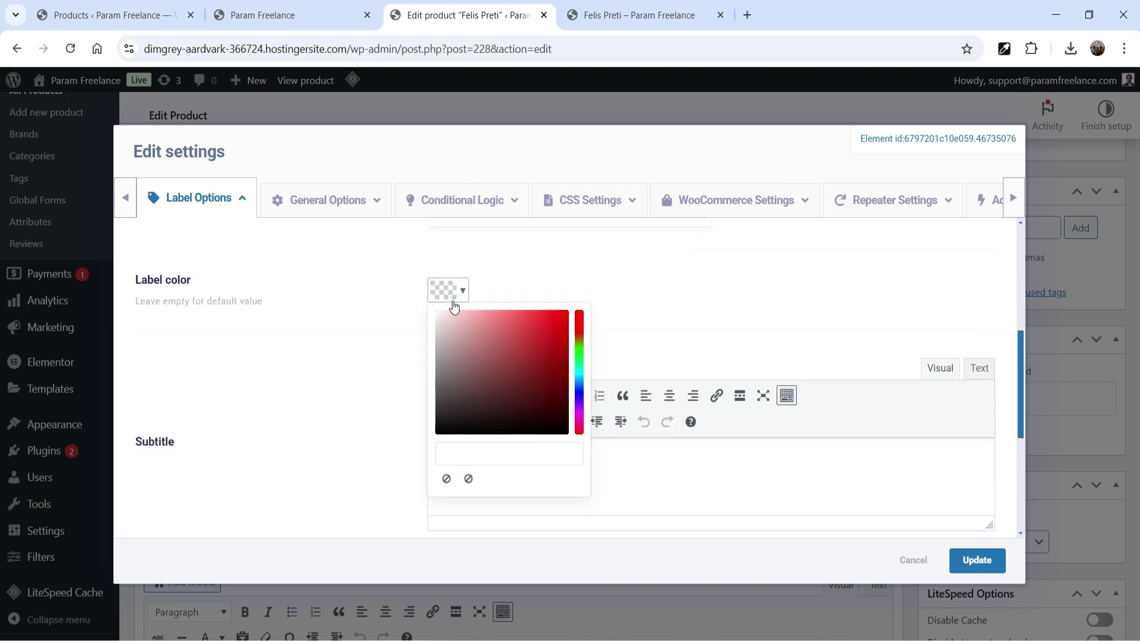
left_click(579, 391)
left_click(543, 376)
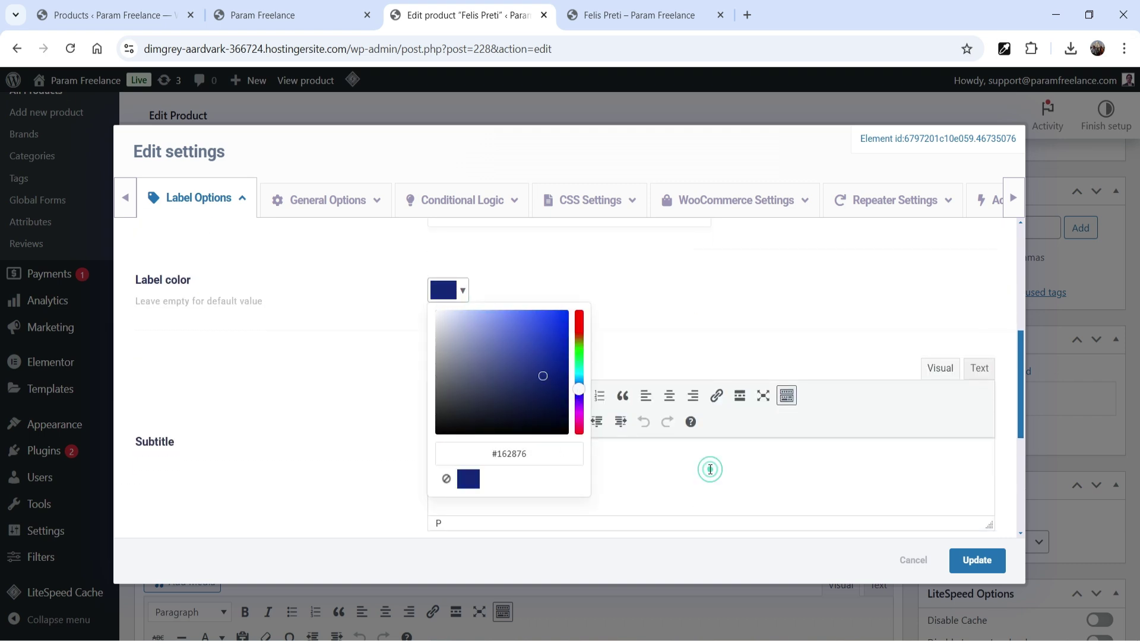
Step: Give the Checkboxes element the subtitle "Add Gift options" in dark red
left_click(543, 459)
type("Gift options")
scroll(544, 459, "down", 4)
left_click(448, 447)
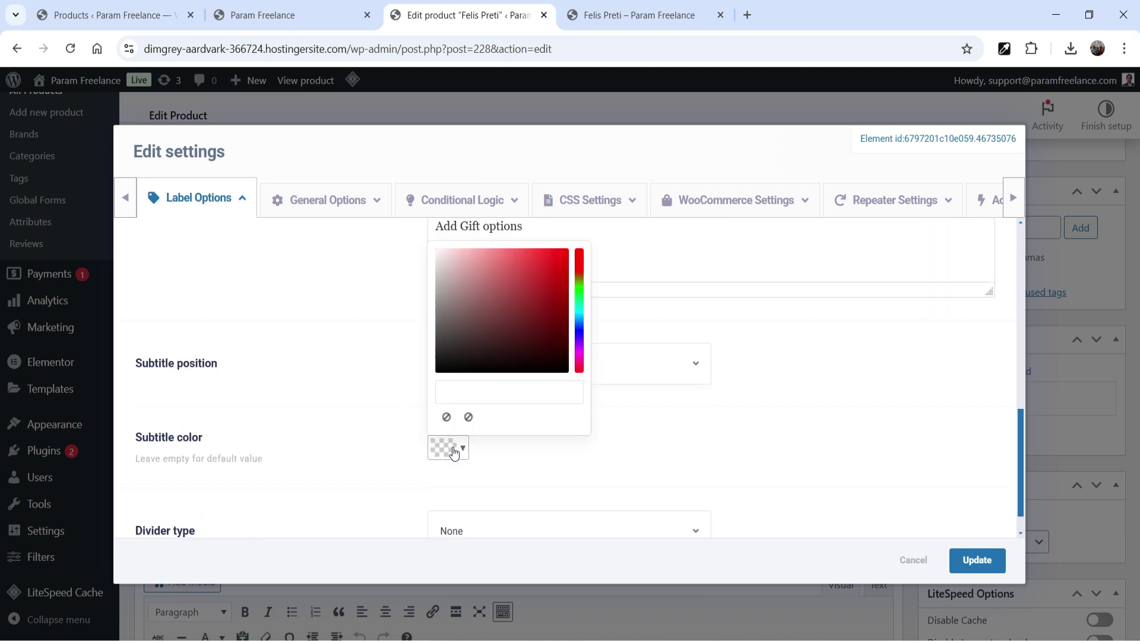
left_click(541, 296)
left_click(773, 383)
scroll(538, 378, "up", 4)
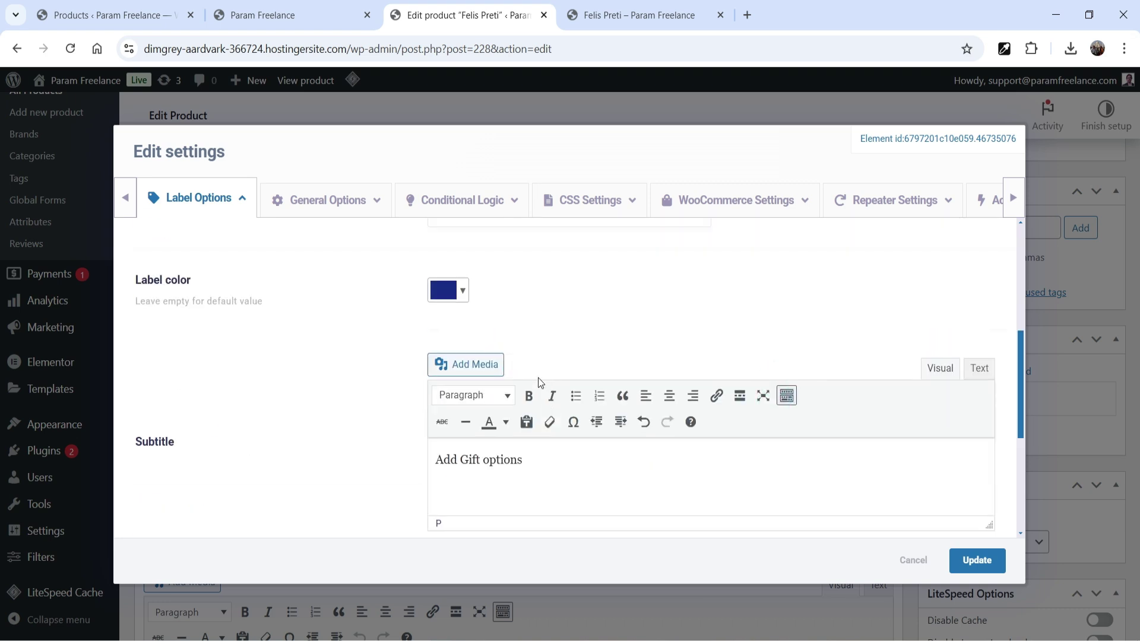
Step: Fill in the first checkbox choice in the element's general options as "Gift Wrap" with a fixed price of 3
left_click(338, 209)
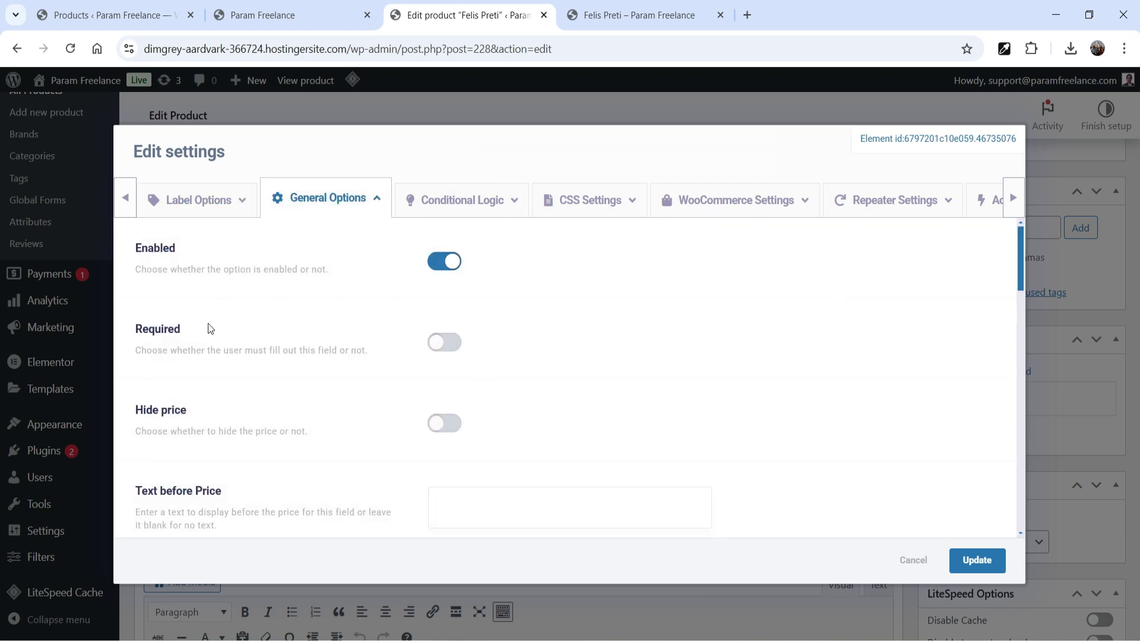
scroll(619, 344, "down", 2)
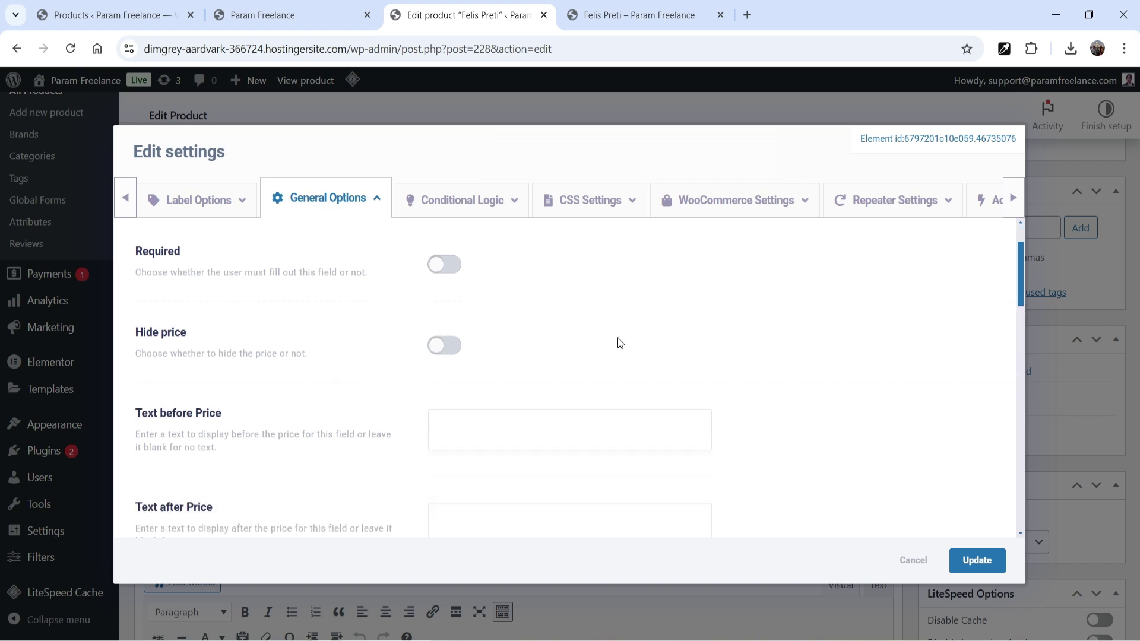
scroll(561, 305, "down", 8)
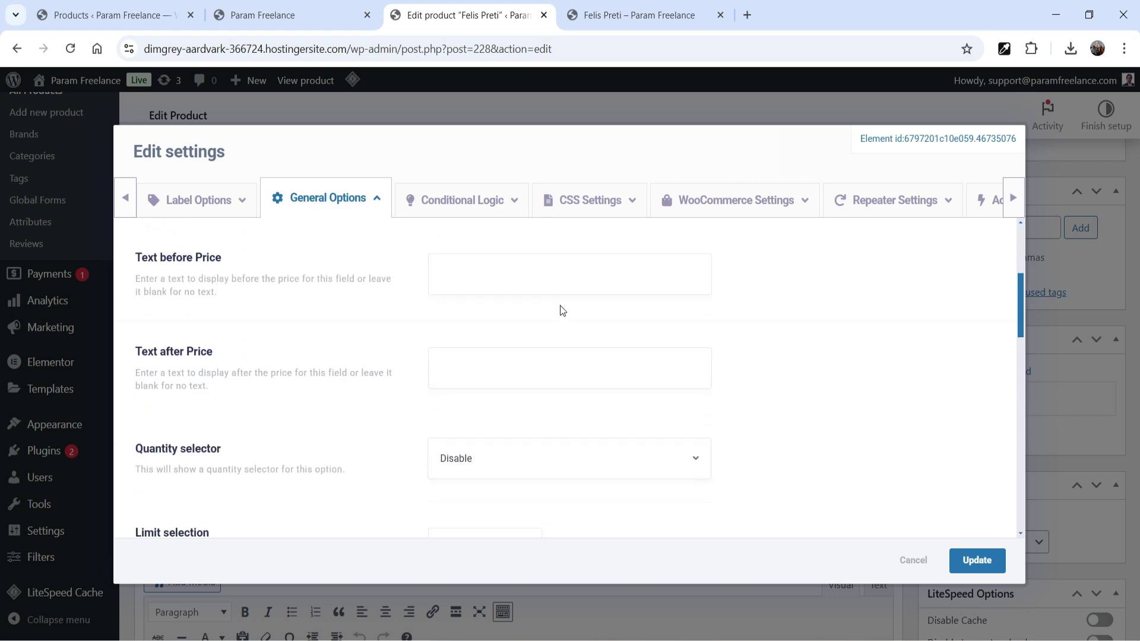
scroll(380, 339, "down", 10)
scroll(363, 348, "down", 4)
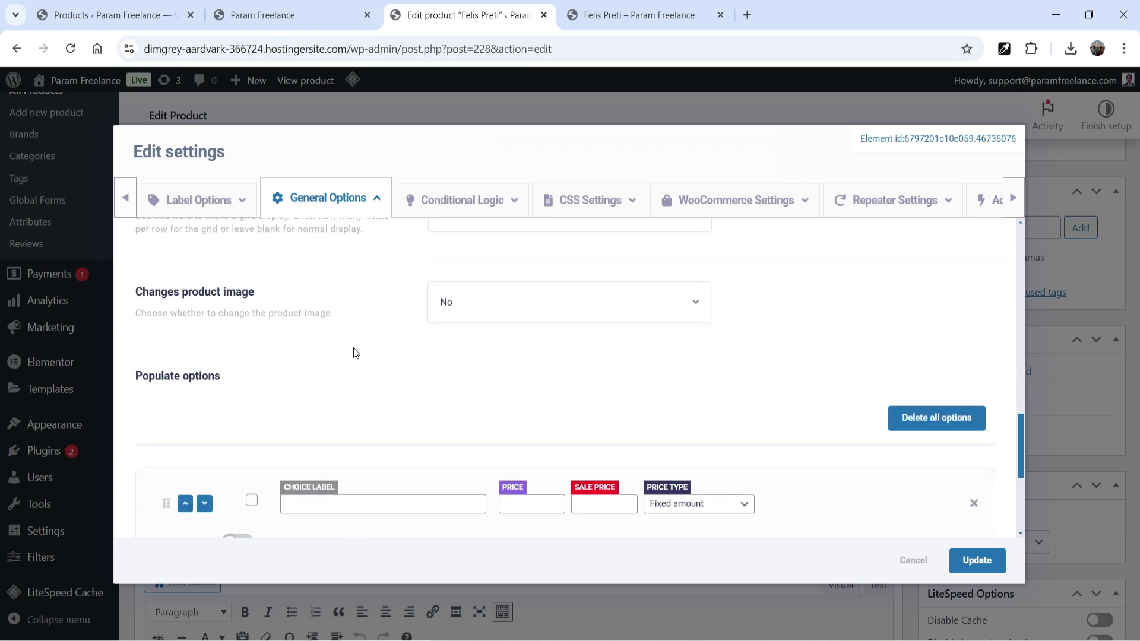
scroll(365, 365, "down", 4)
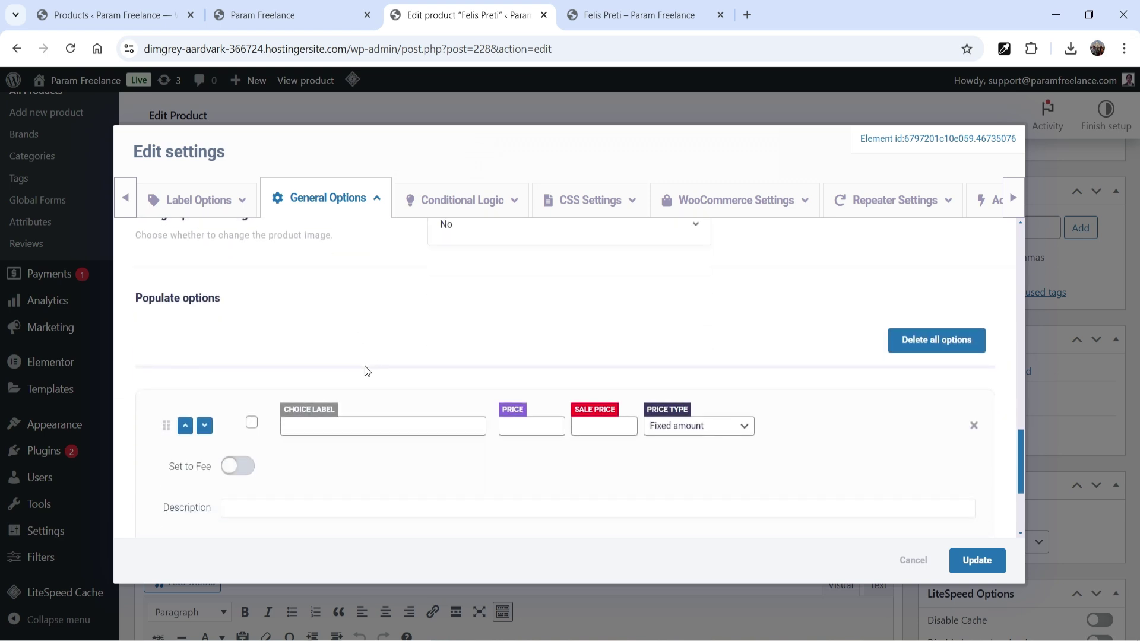
left_click(364, 348)
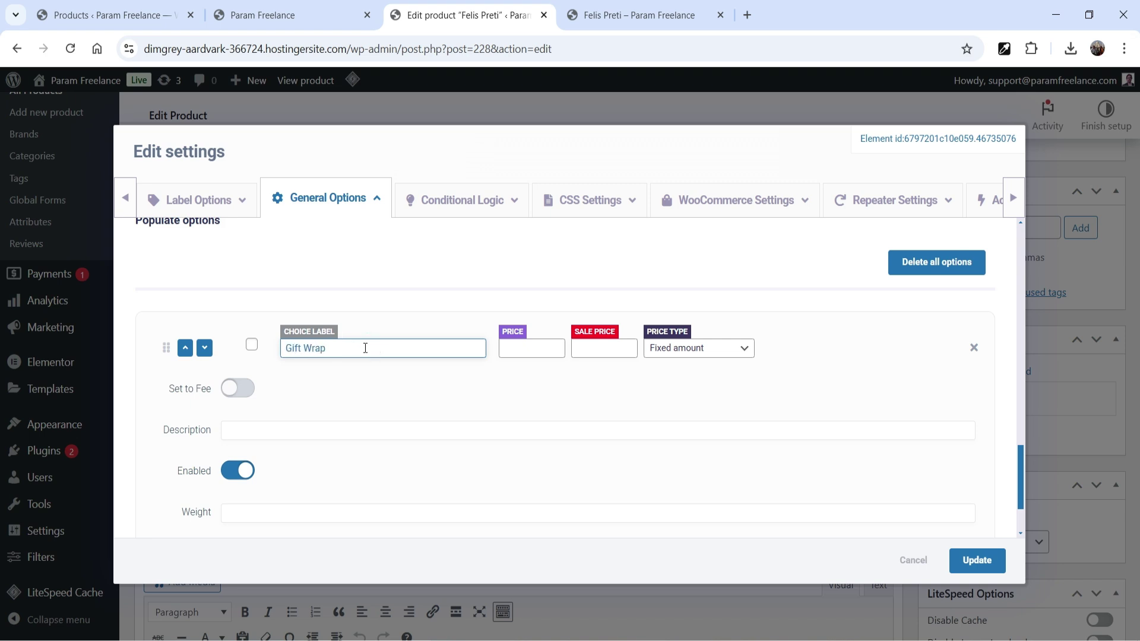
type("Gift Wrap")
key("Tab")
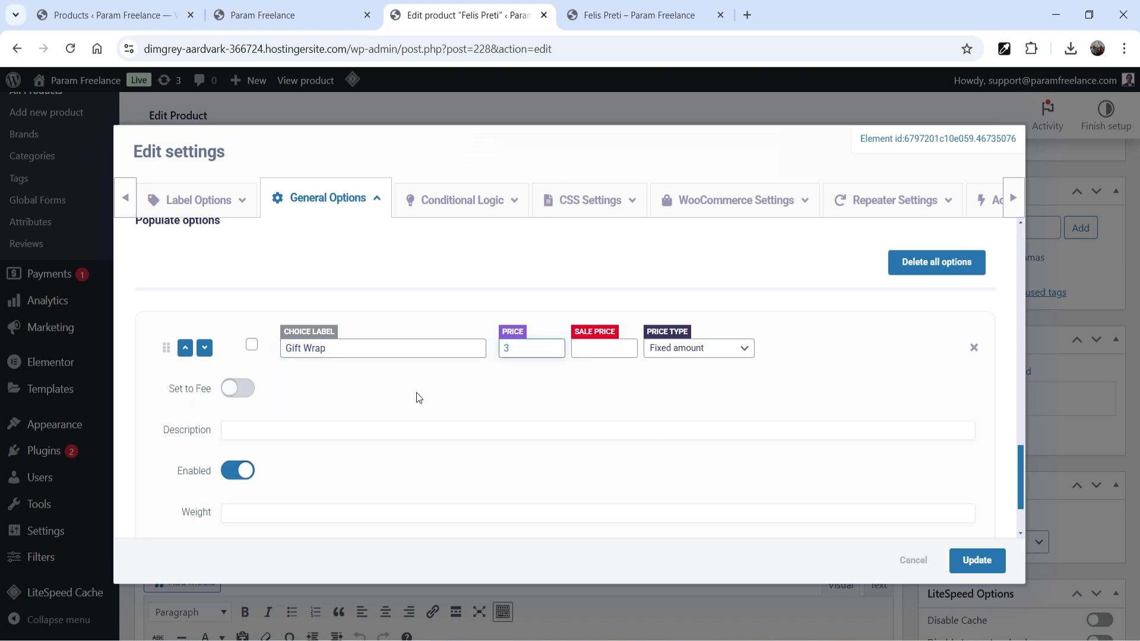
Step: Add a second checkbox choice called "Gift Card" with a fixed price of 1
scroll(351, 405, "down", 2)
left_click(196, 522)
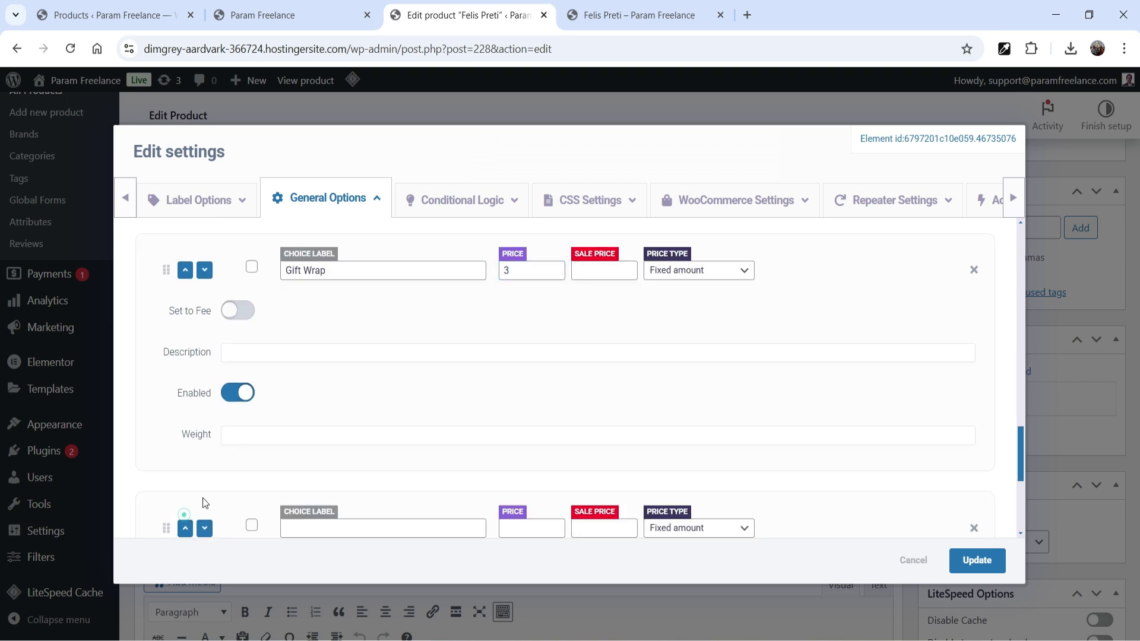
left_click(321, 527)
type("Gift Cadr")
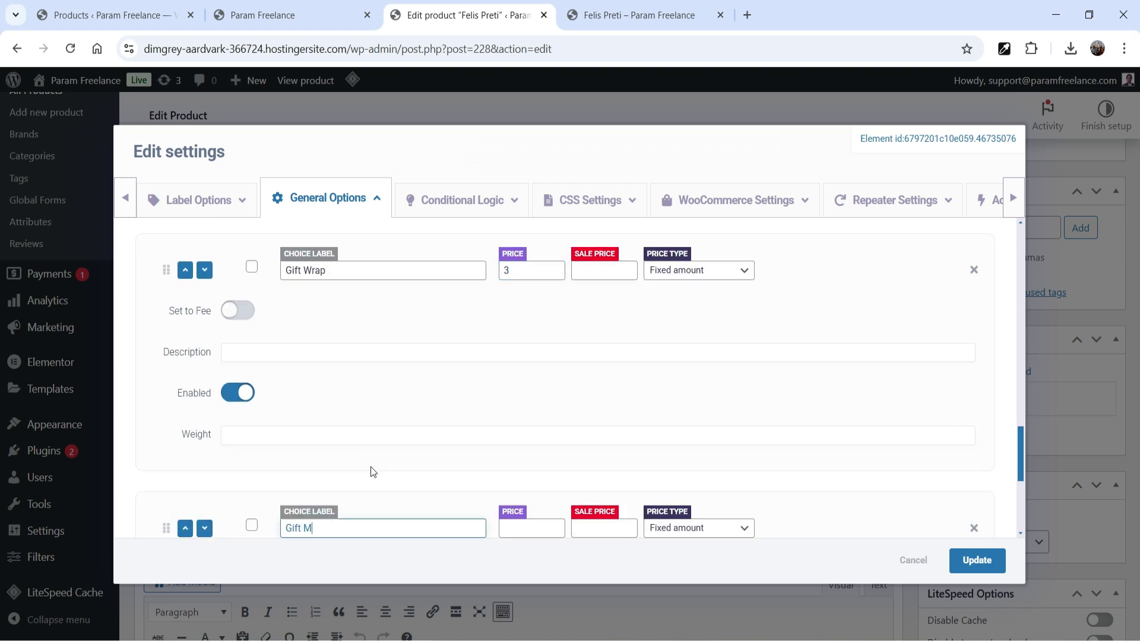
left_click(520, 530)
type("1")
Step: Add a third checkbox choice called "Gift Message" with a fixed price of 1
scroll(475, 464, "down", 5)
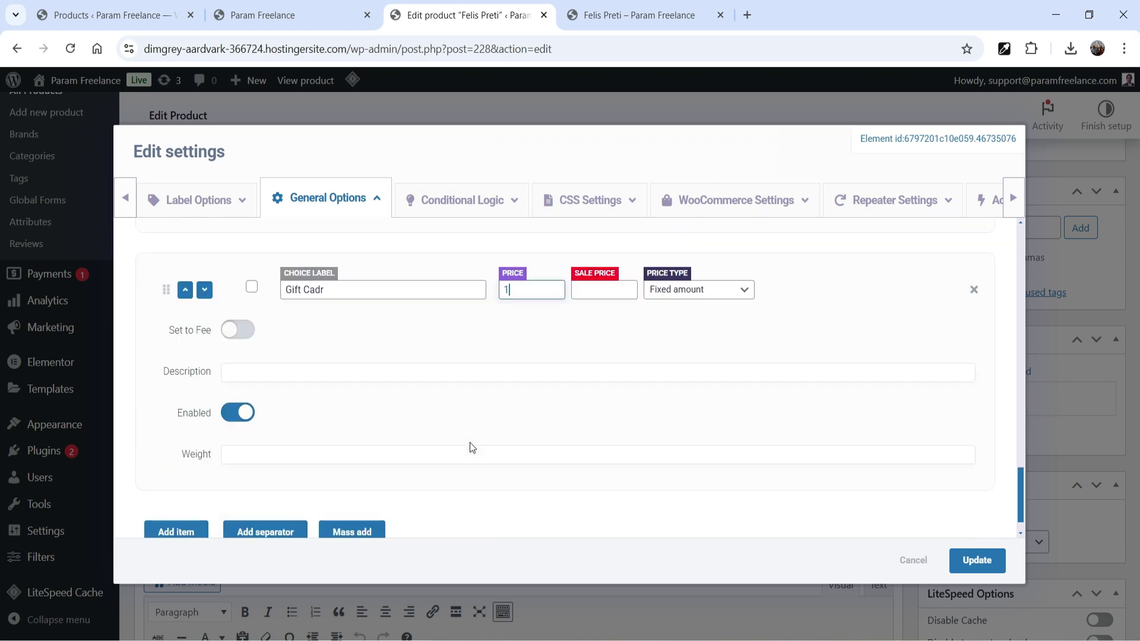
left_click(172, 494)
left_click(339, 504)
type("Gift Message")
left_click(532, 505)
type("1")
Step: Add a fourth checkbox choice called "Gift Bag" with a fixed price of 1
scroll(504, 451, "down", 4)
left_click(176, 517)
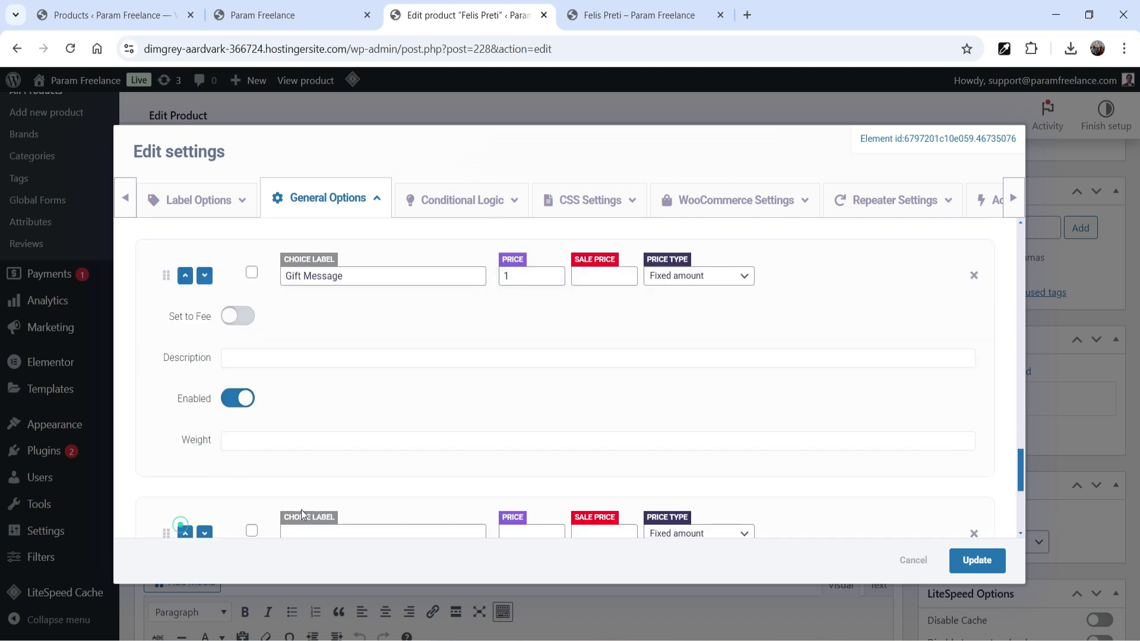
scroll(354, 517, "down", 3)
left_click(342, 374)
type("Gift")
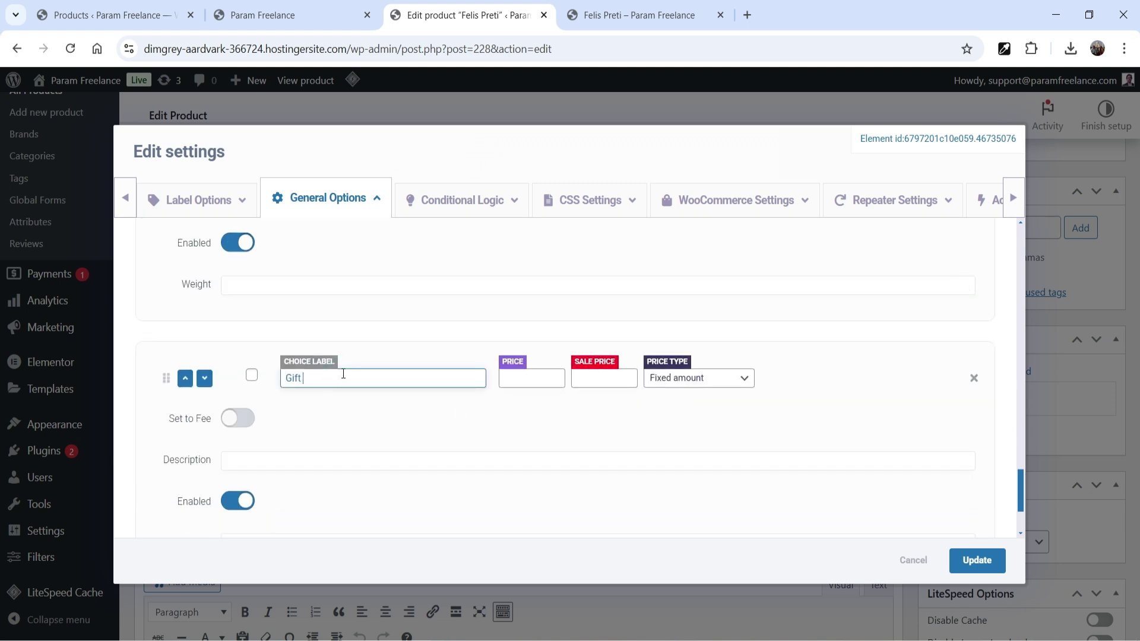
left_click(542, 377)
type("1")
scroll(483, 432, "down", 1)
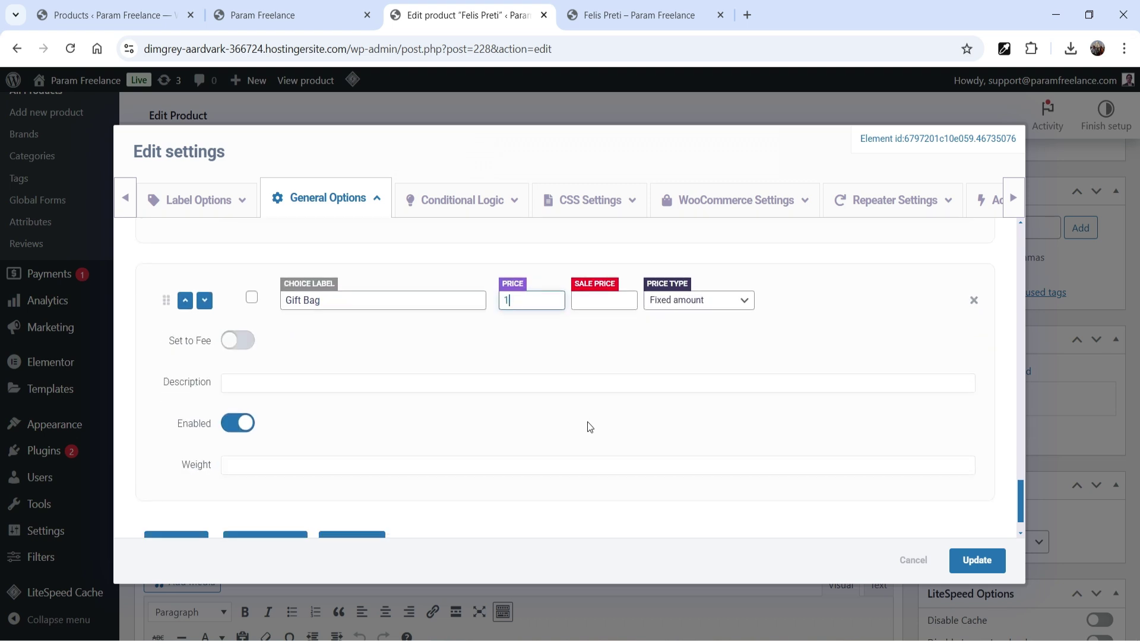
Step: Save the Checkboxes element's settings and update the Felis Preti product
scroll(590, 426, "down", 1)
left_click(977, 560)
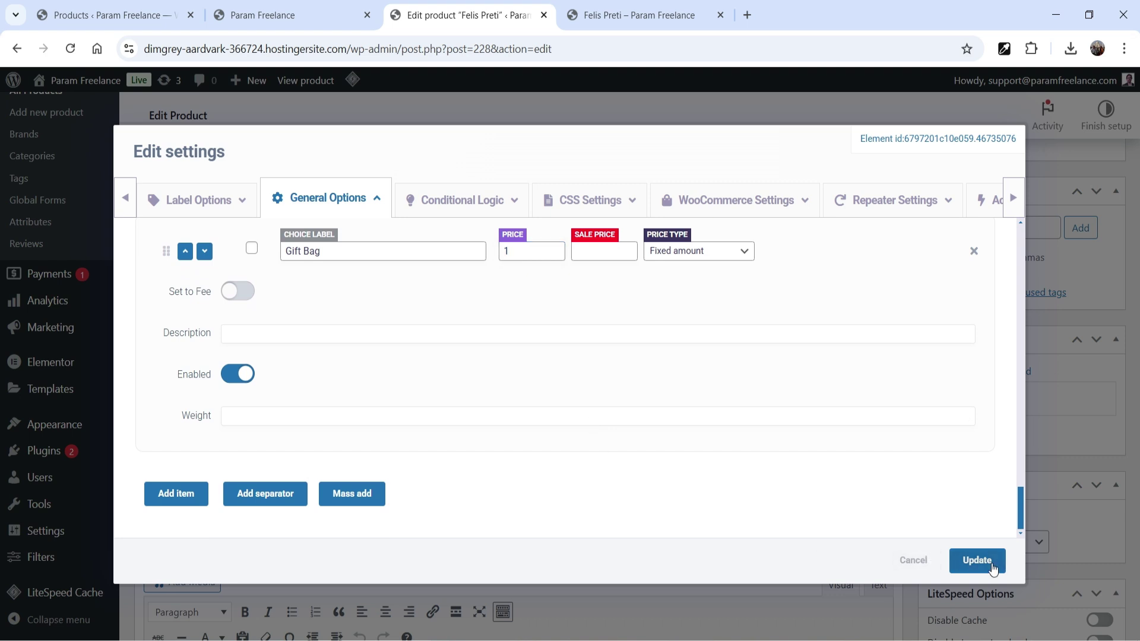
scroll(1123, 326, "up", 10)
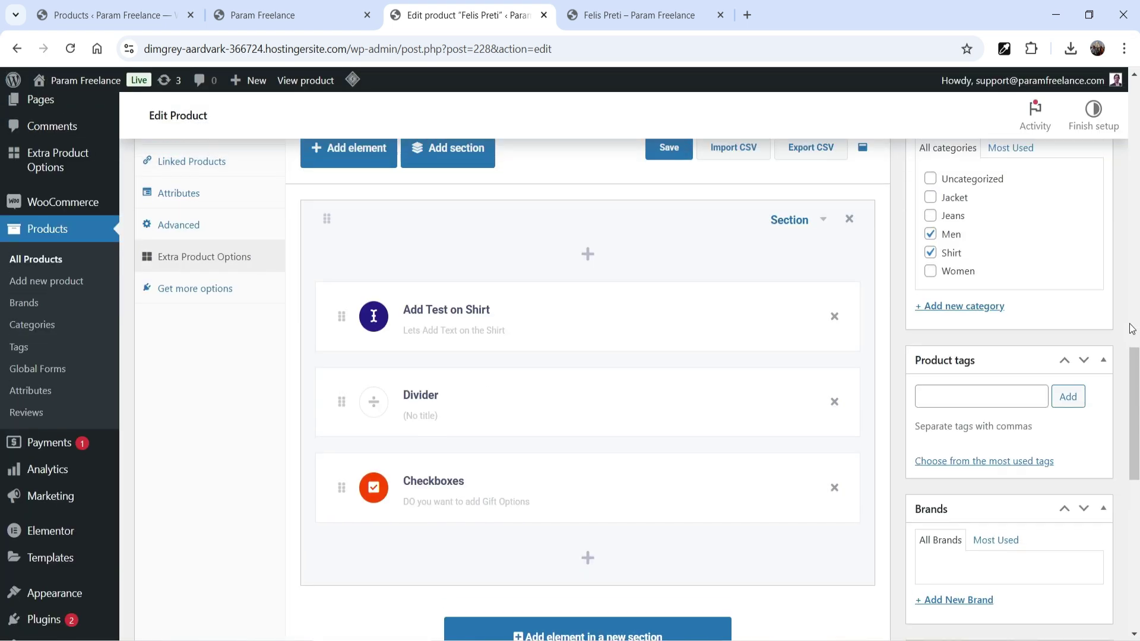
left_click(1082, 306)
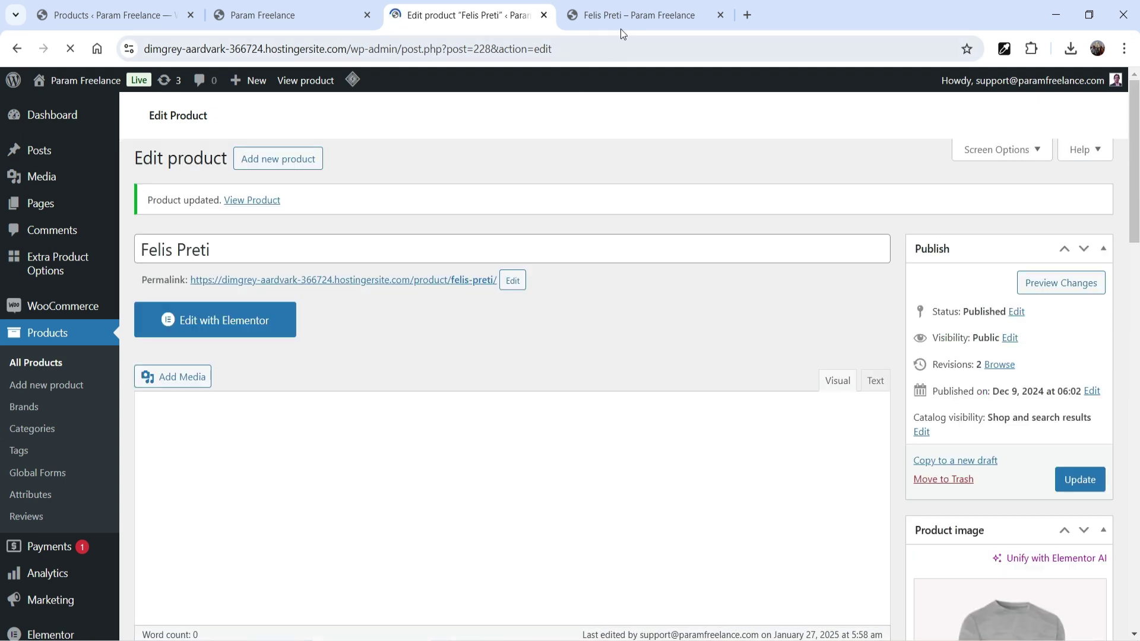
Step: Switch to the Felis Preti store page, reload it and check the divider and the gift option checkboxes with their prices
left_click(621, 16)
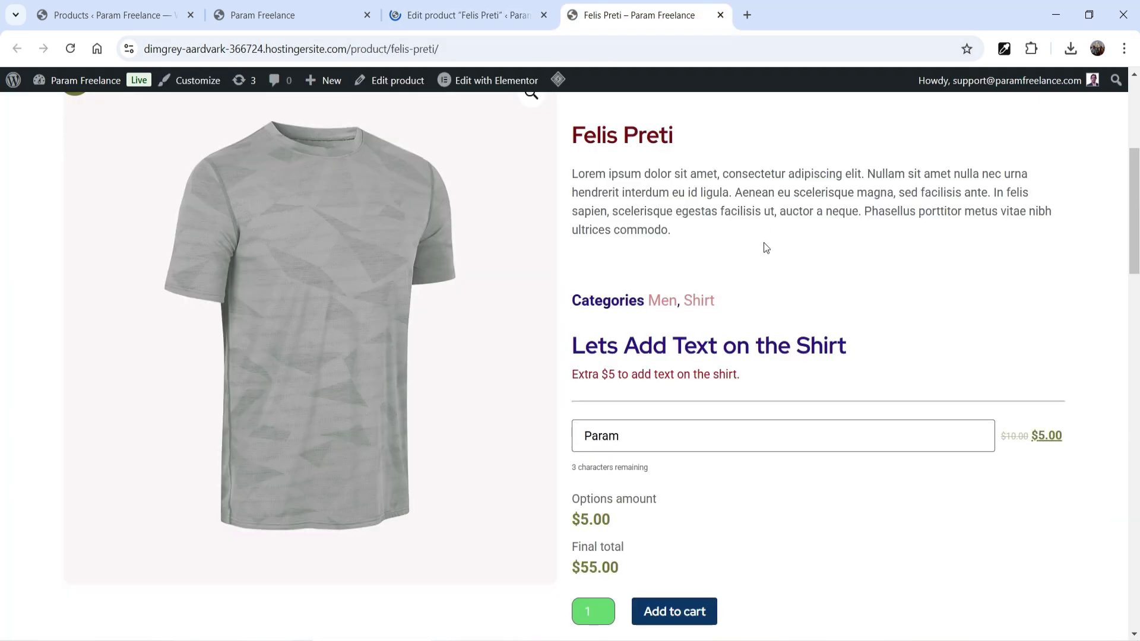
left_click(70, 49)
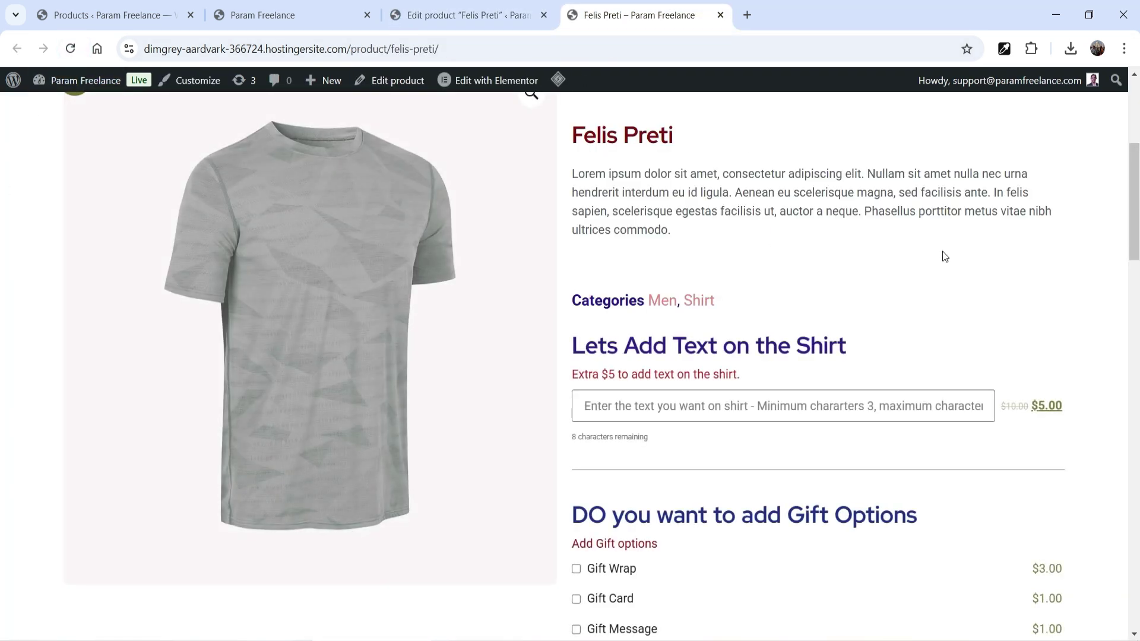
scroll(612, 423, "down", 1)
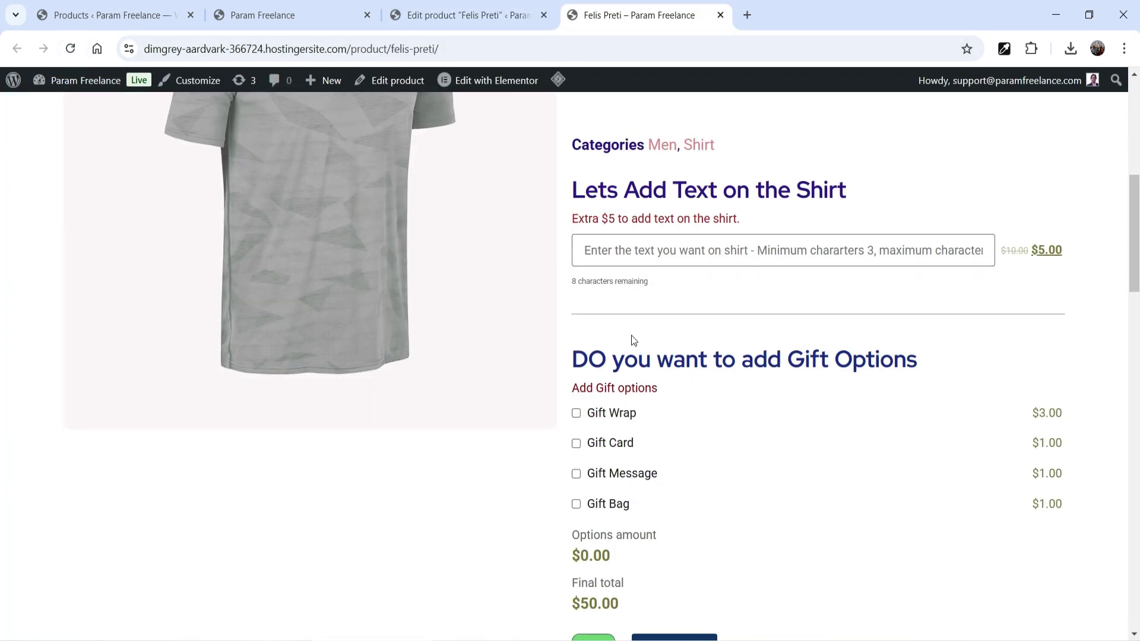
Step: Tick the Gift Wrap, Gift Card, Gift Message and Gift Bag options on the store page and check the options amount and final total
left_click(601, 315)
scroll(822, 354, "down", 2)
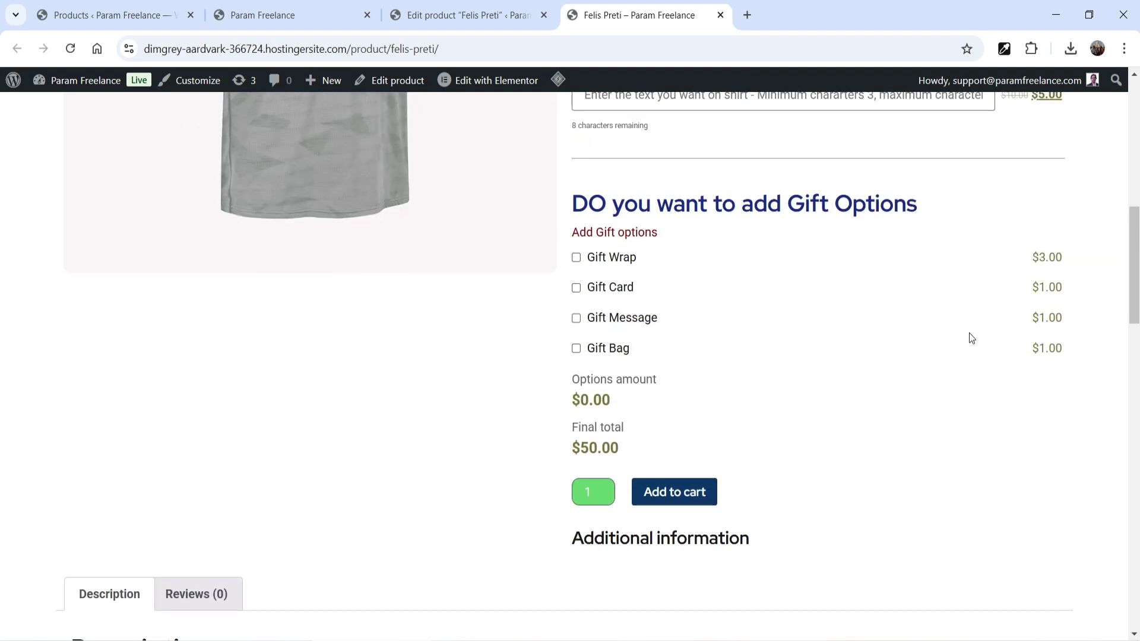
double_click(579, 449)
left_click(862, 413)
left_click(577, 257)
left_click(576, 287)
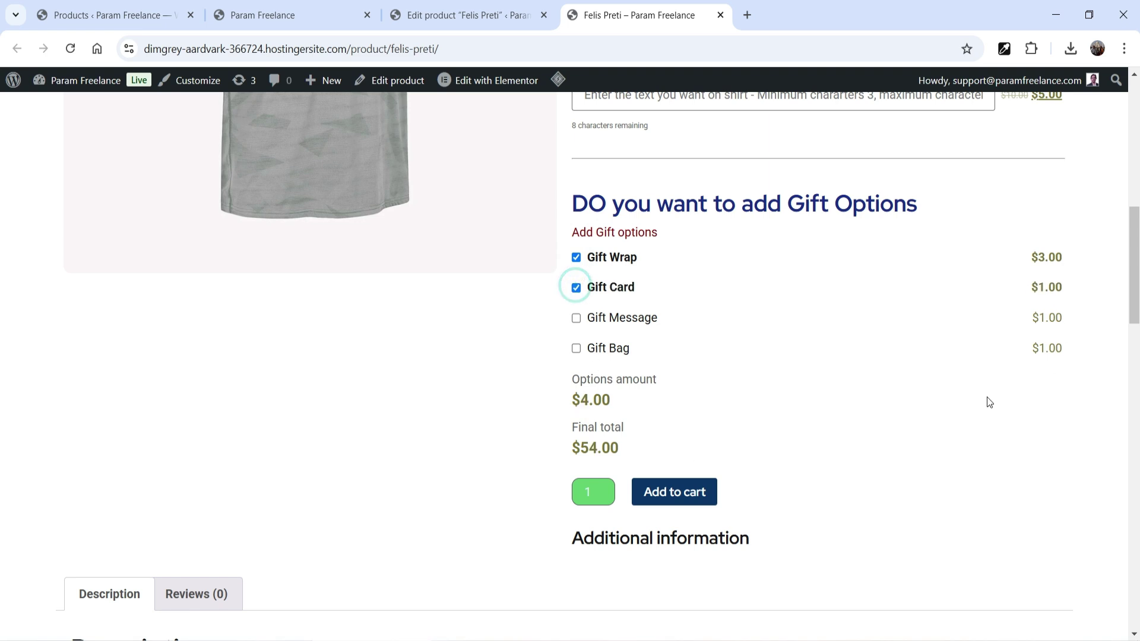
left_click(577, 320)
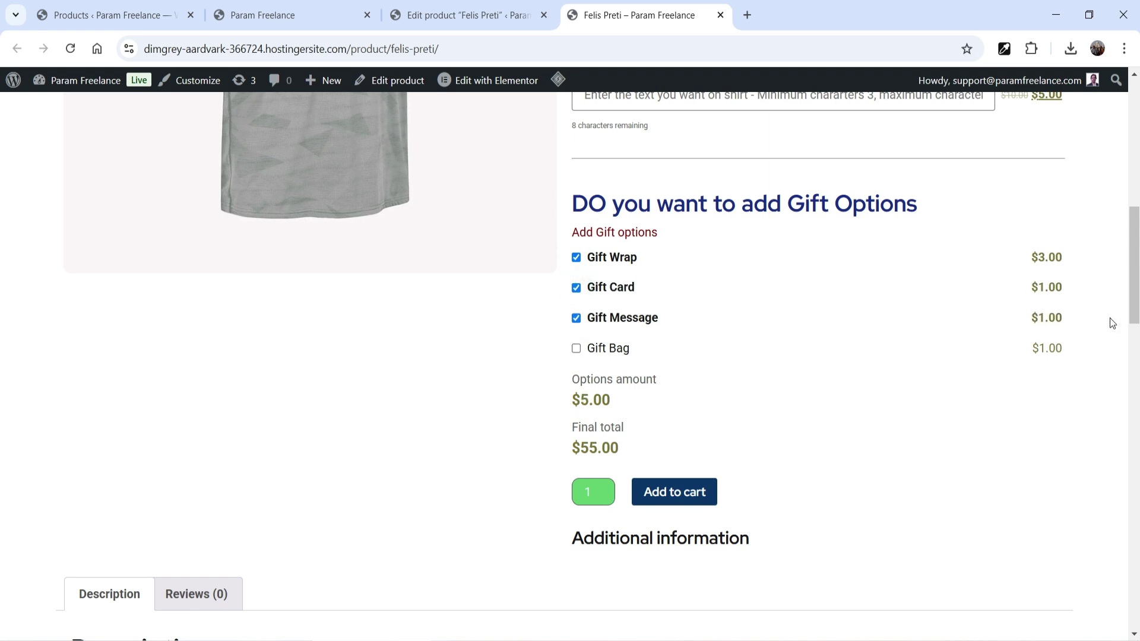
left_click(577, 350)
scroll(742, 431, "up", 3)
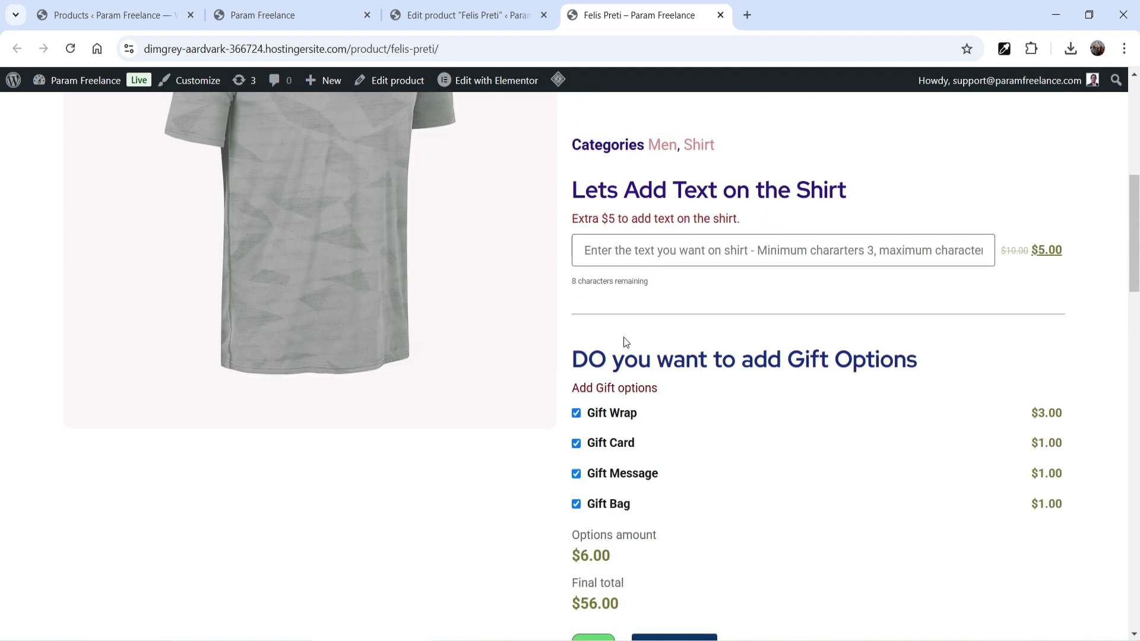
Step: Return to the Felis Preti product editor and add a Divider element below the Checkboxes element
left_click(433, 17)
scroll(692, 395, "down", 10)
scroll(690, 421, "down", 4)
left_click(205, 472)
scroll(595, 364, "down", 6)
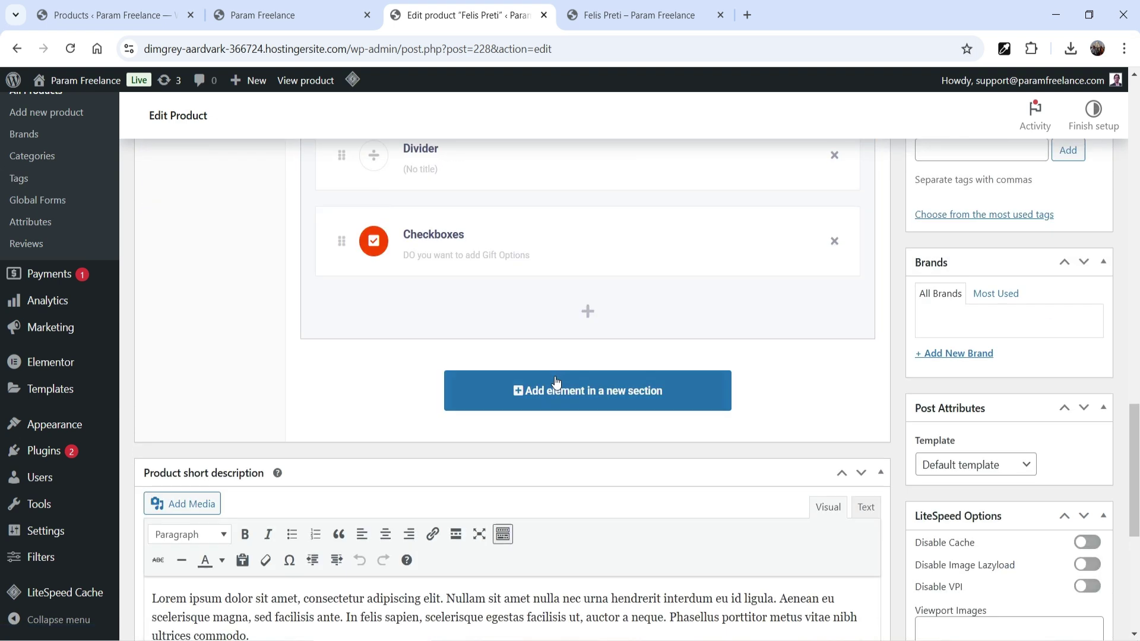
left_click(589, 311)
left_click(407, 296)
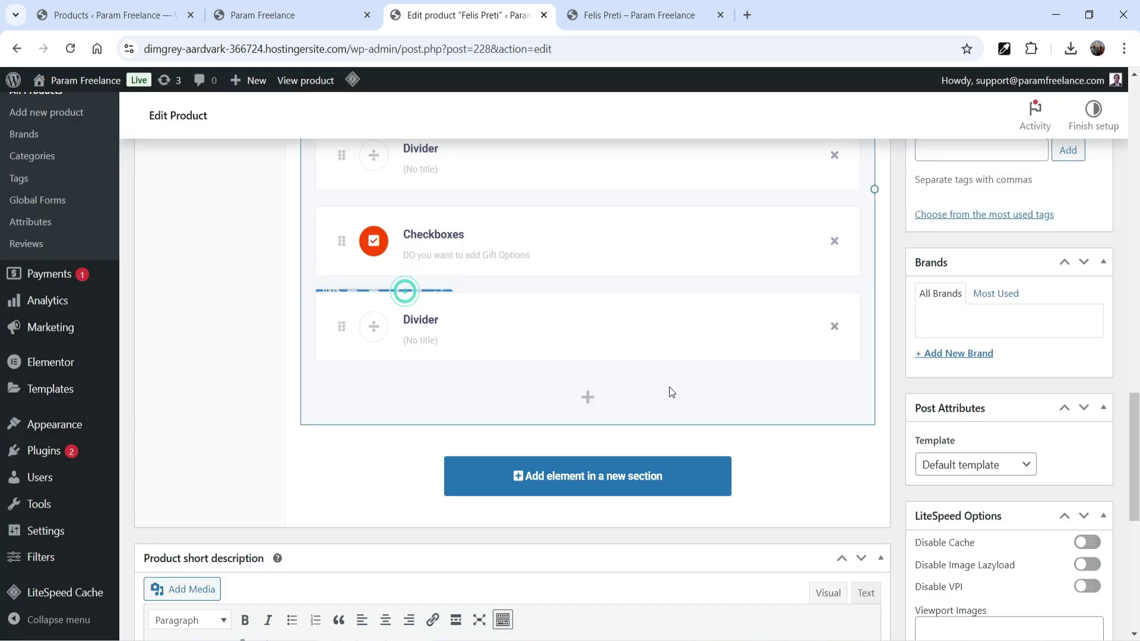
Step: Add a Radio buttons element below the new divider and rename it "Image upload"
left_click(584, 401)
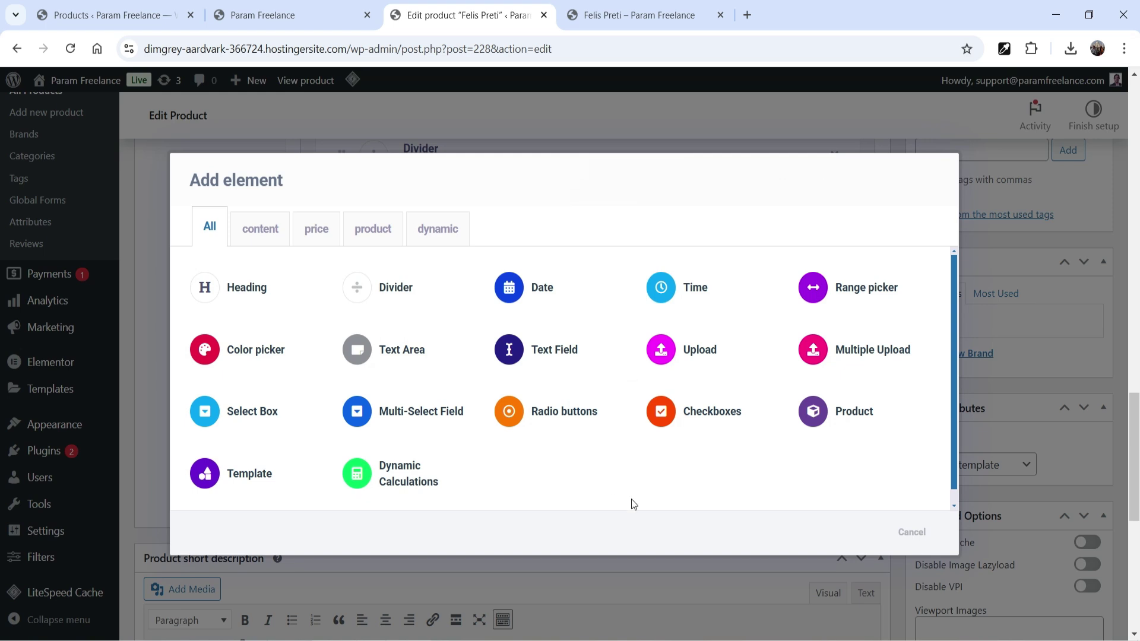
left_click(554, 420)
scroll(437, 383, "down", 1)
left_click(450, 325)
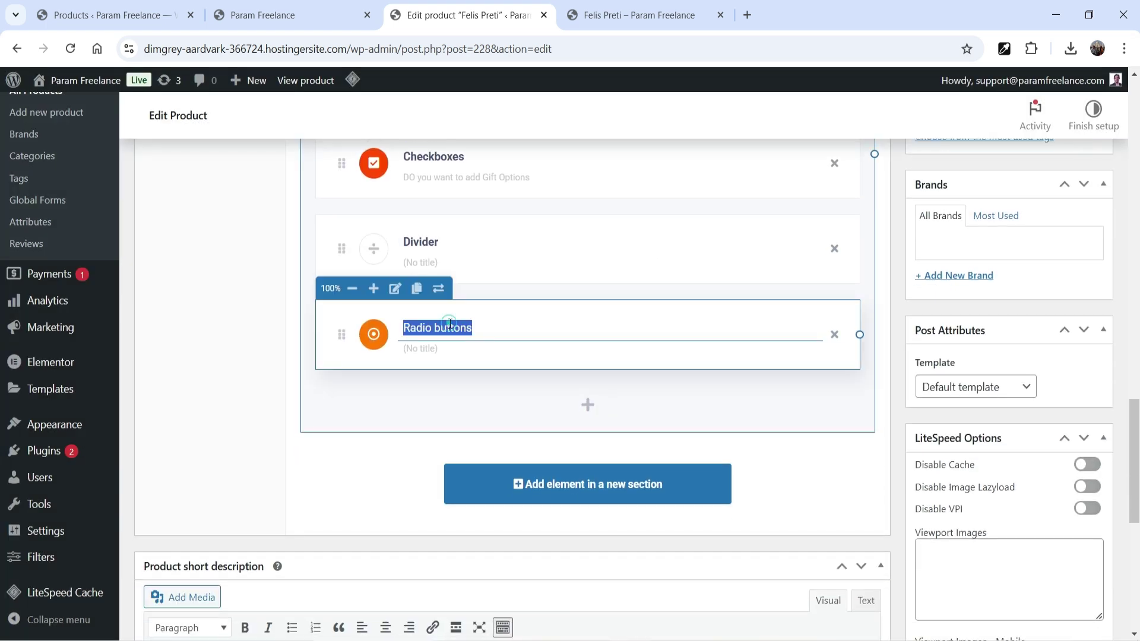
type("Image uplo")
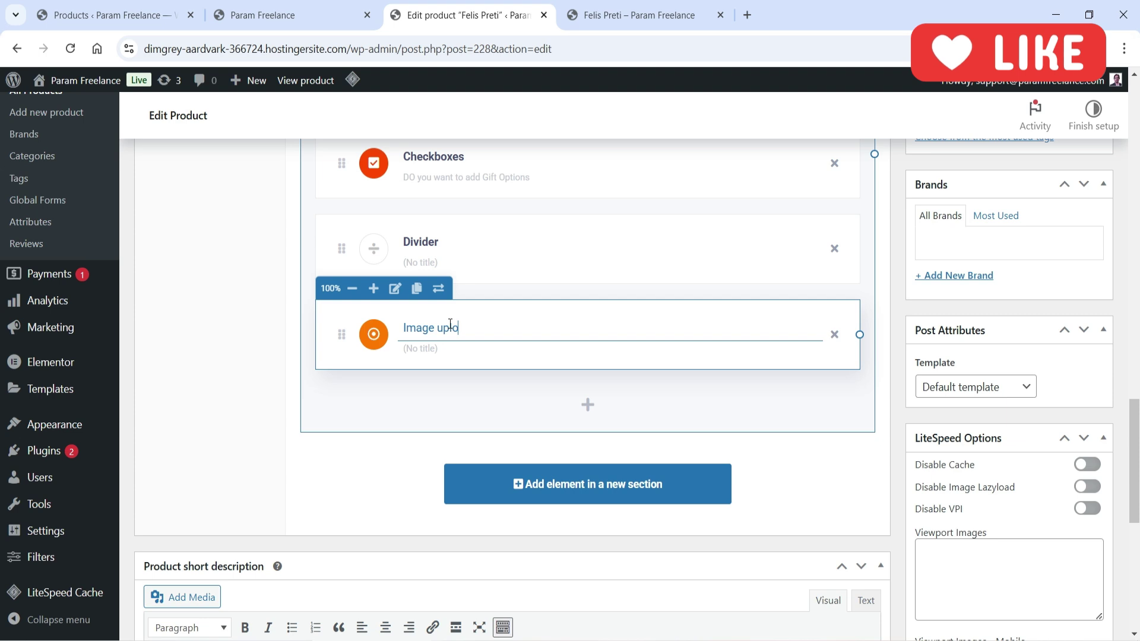
type("ad")
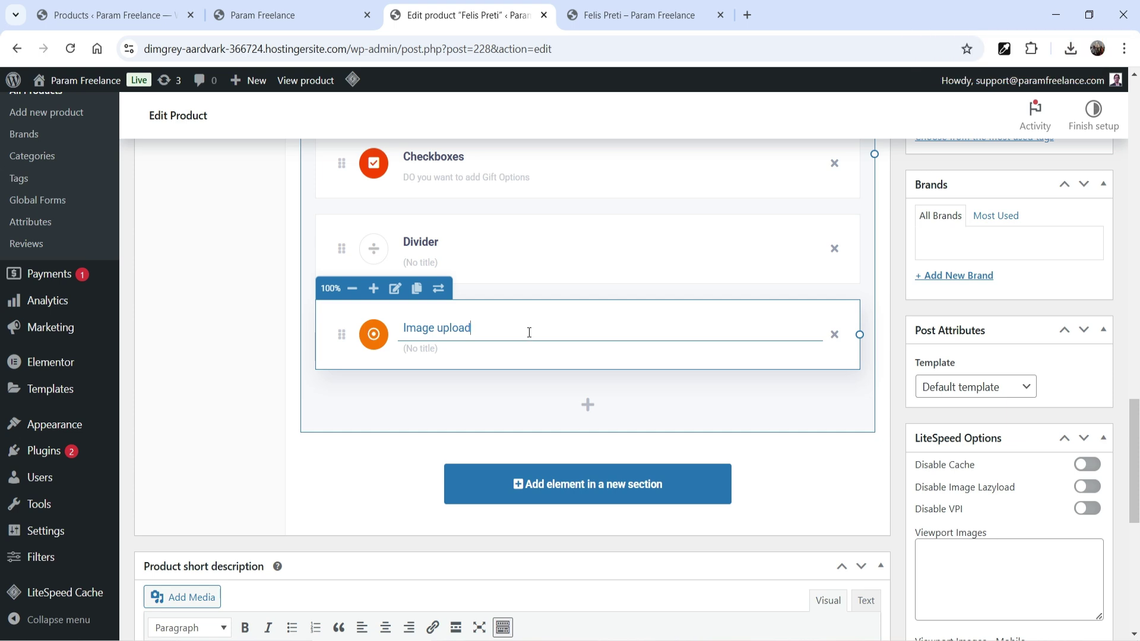
Step: Set the Image upload element's label to "Do you want to add image to Print on Shirt?"
left_click(397, 289)
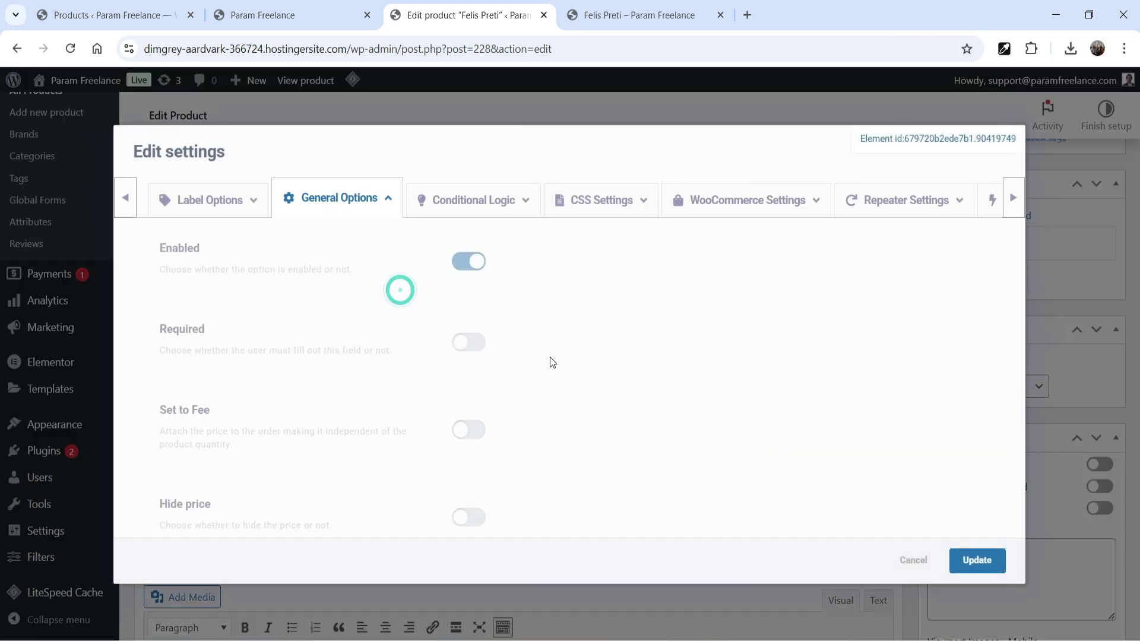
left_click(197, 197)
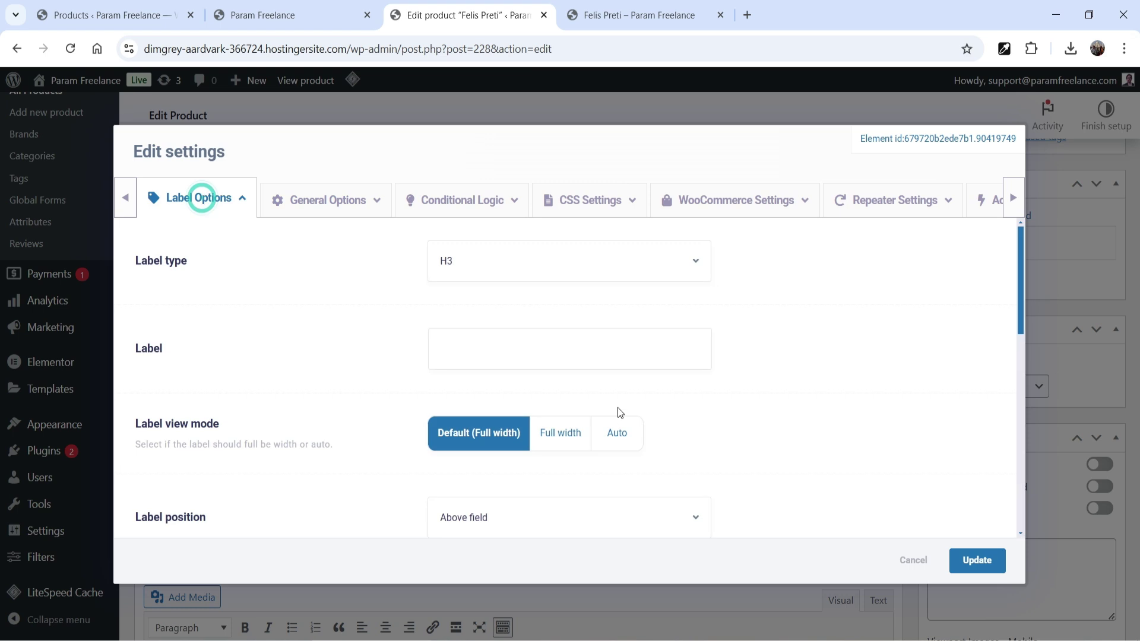
left_click(519, 352)
type("Do y")
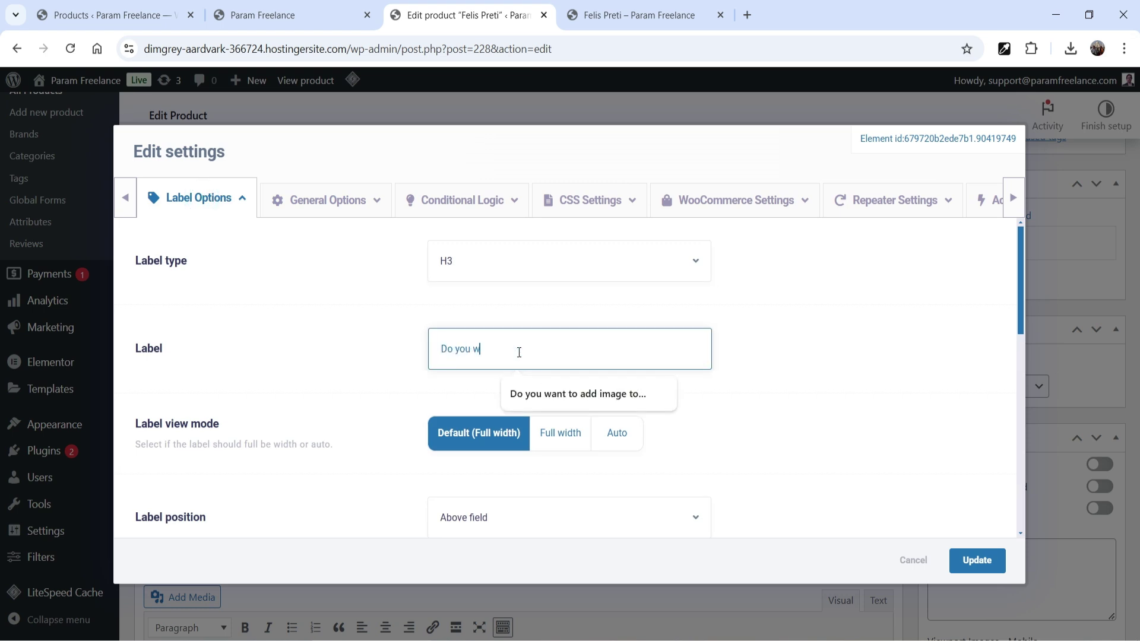
type("ou w")
left_click(540, 394)
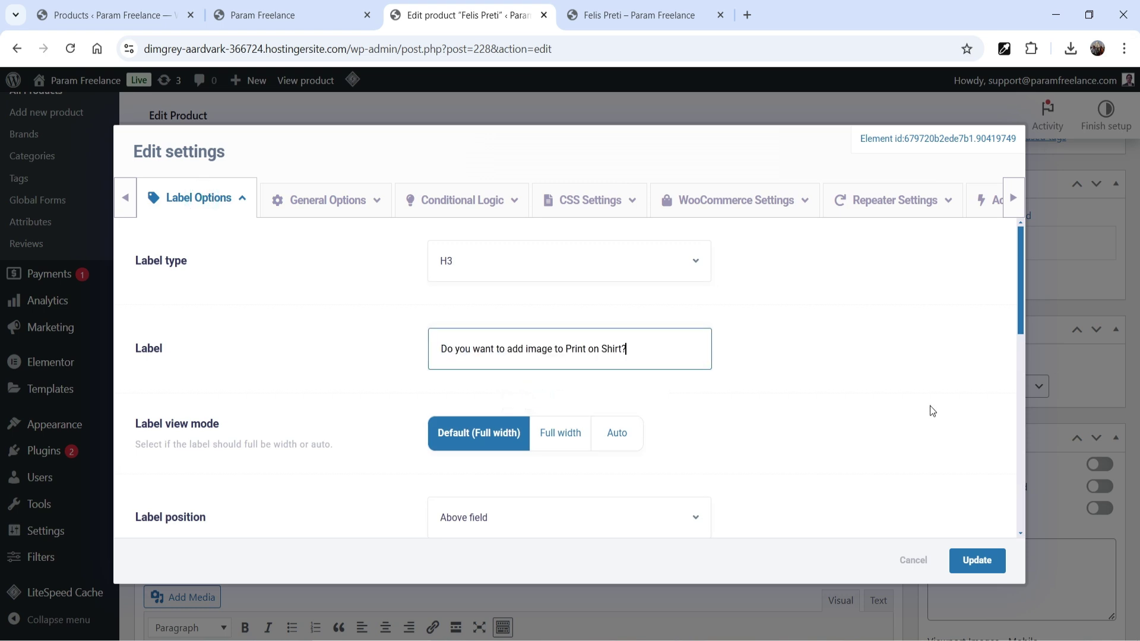
scroll(874, 392, "down", 8)
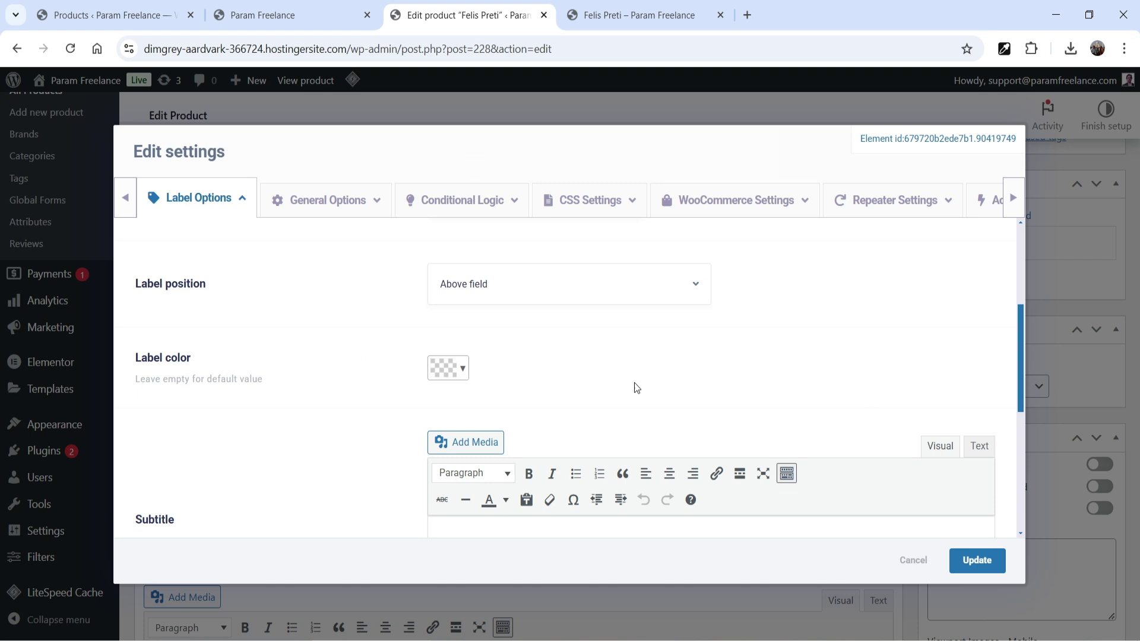
Step: Give the Image upload radio buttons two choices, "Yes" and "No", without prices
left_click(326, 202)
scroll(448, 354, "down", 10)
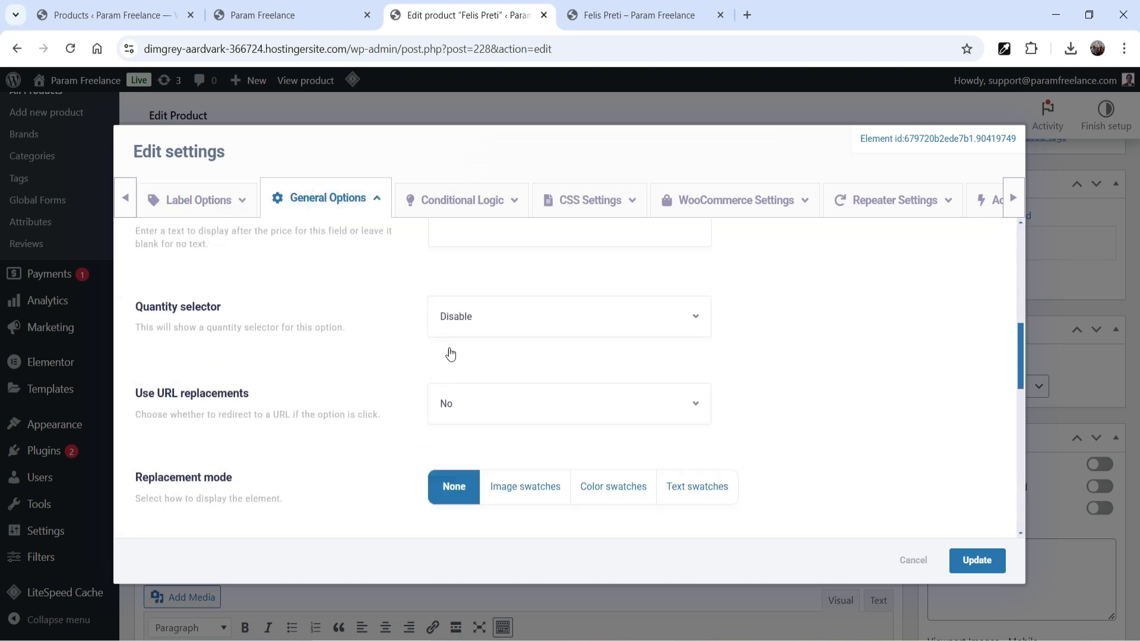
left_click(321, 427)
type("Ye")
scroll(323, 430, "down", 2)
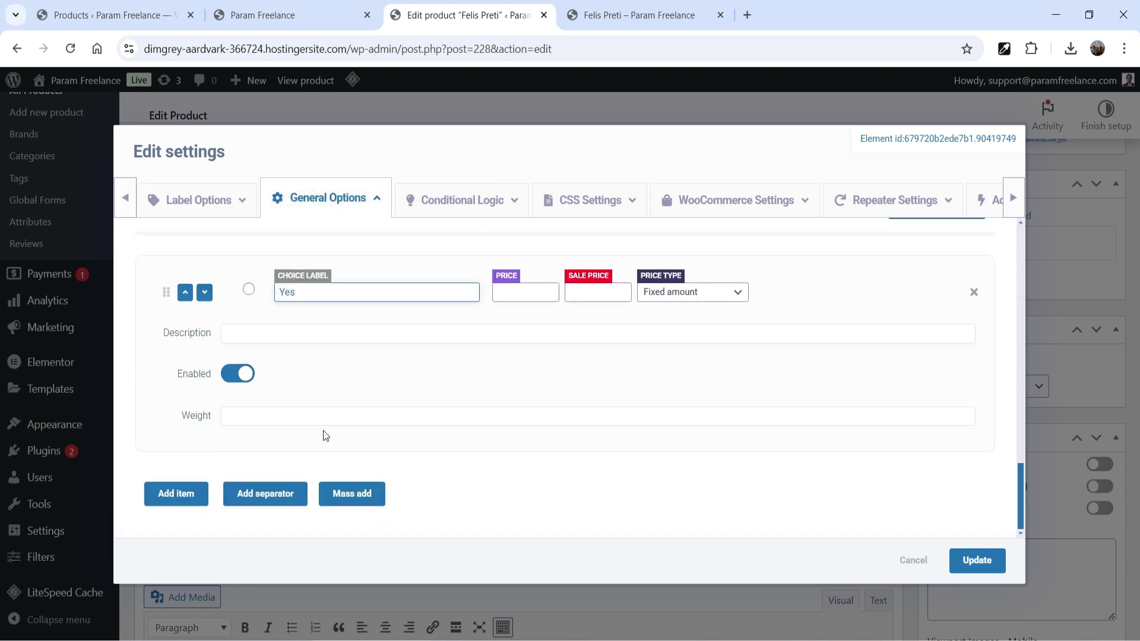
left_click(178, 495)
left_click(297, 504)
type("No")
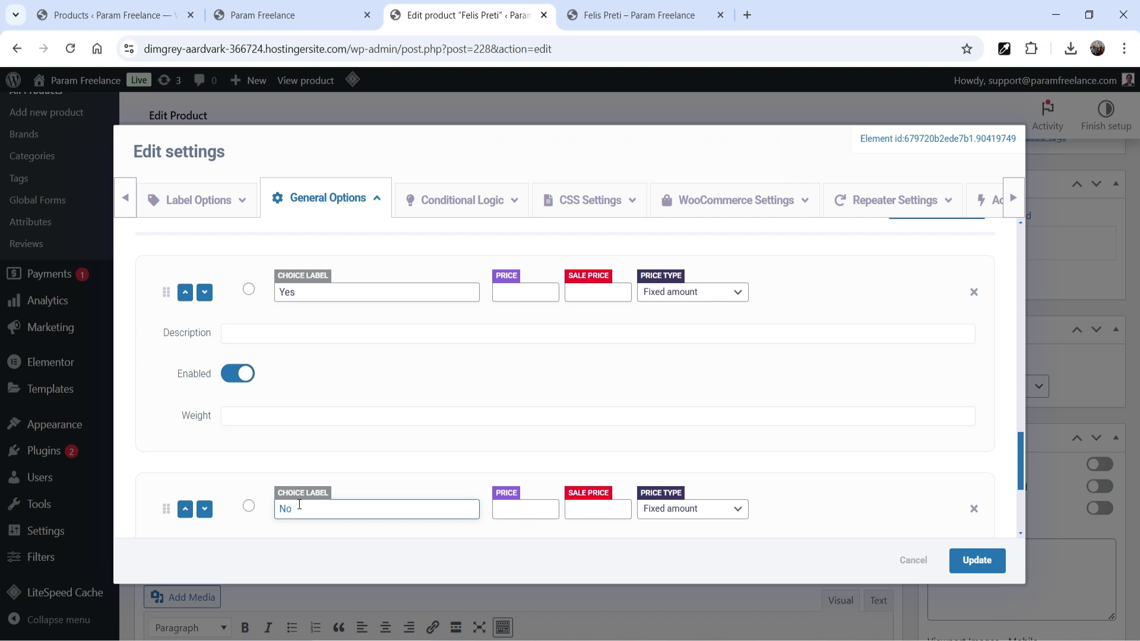
Step: Enter the subtitle "Additional $10 to print image on shirt." for the radio buttons and save the element's settings
left_click(198, 199)
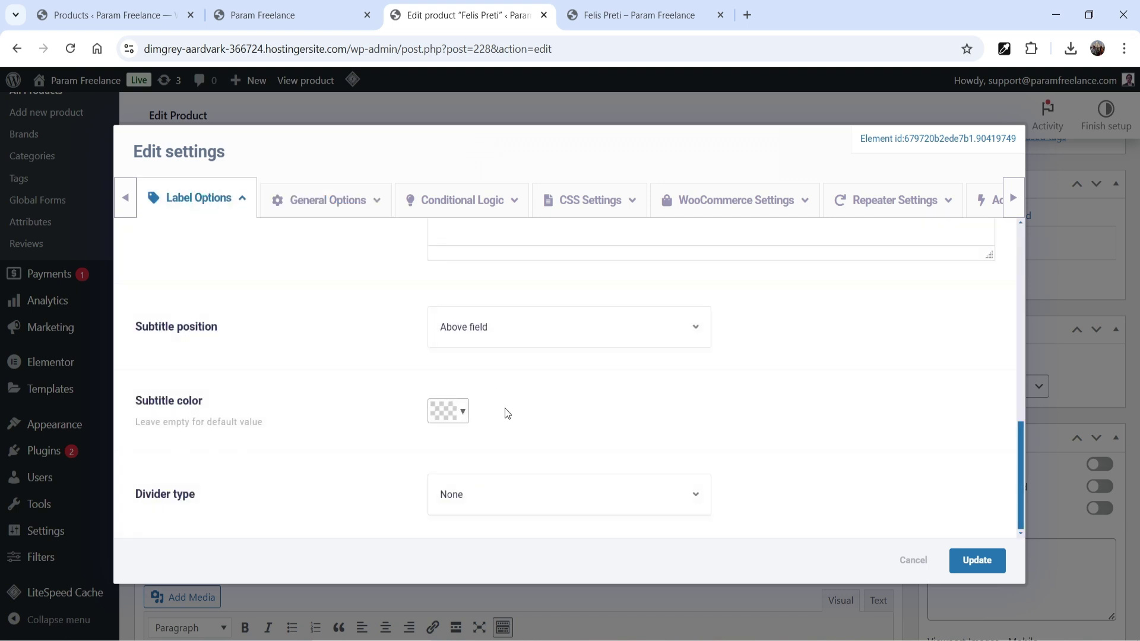
scroll(596, 390, "up", 1)
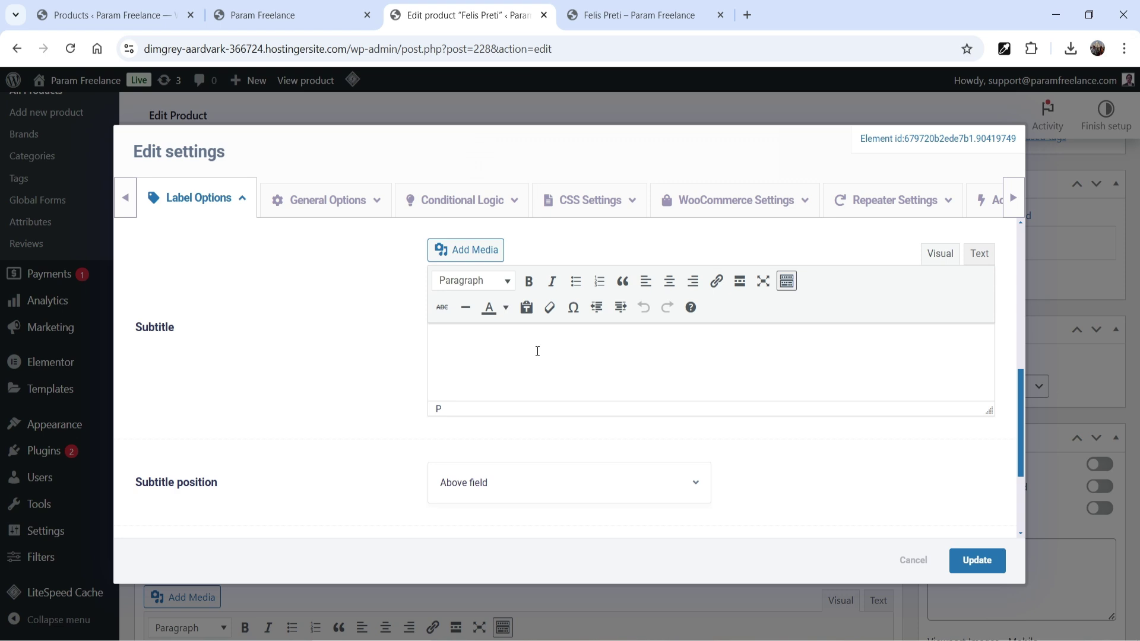
type("Additional $10 to print image on shirt.")
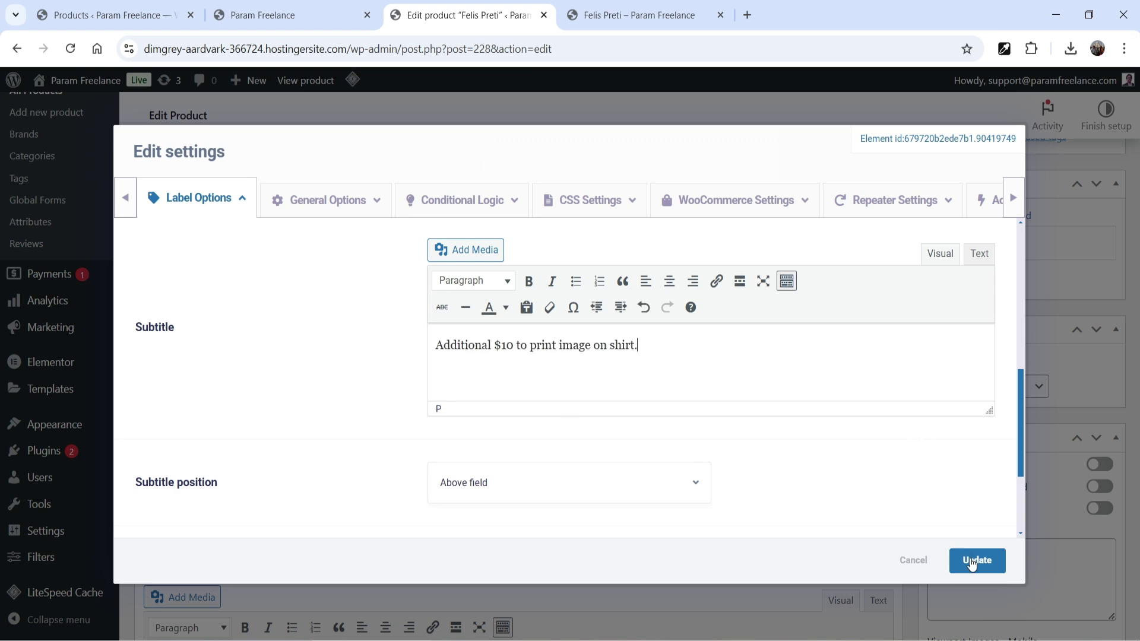
scroll(1096, 445, "down", 3)
scroll(478, 293, "up", 3)
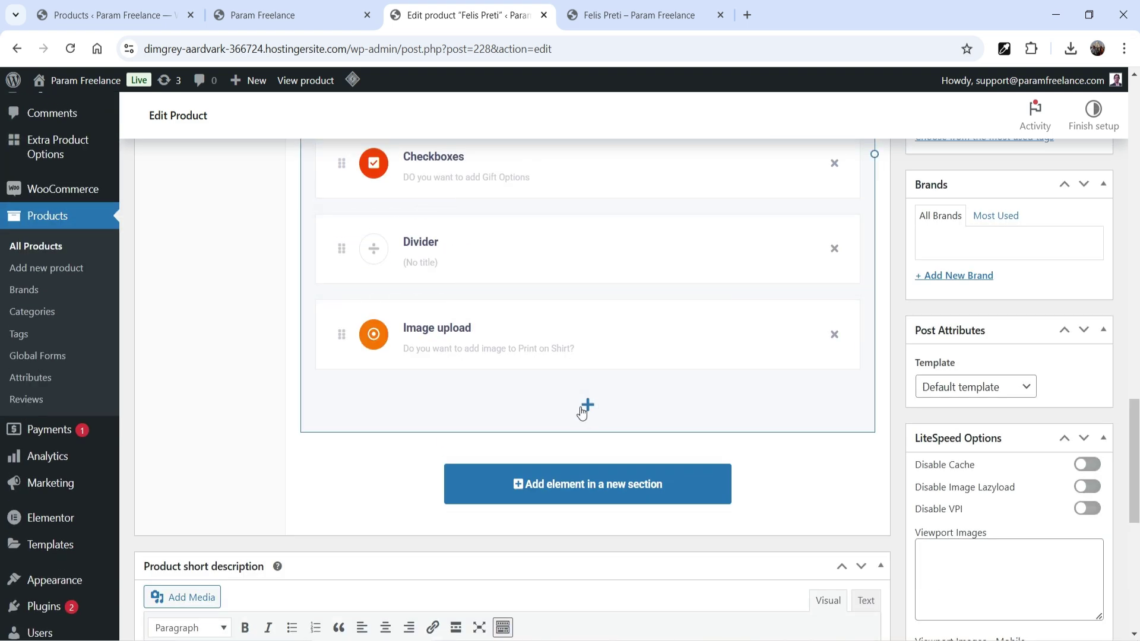
Step: Add an Upload element below the Image upload radio buttons and label it "Upload image"
left_click(588, 407)
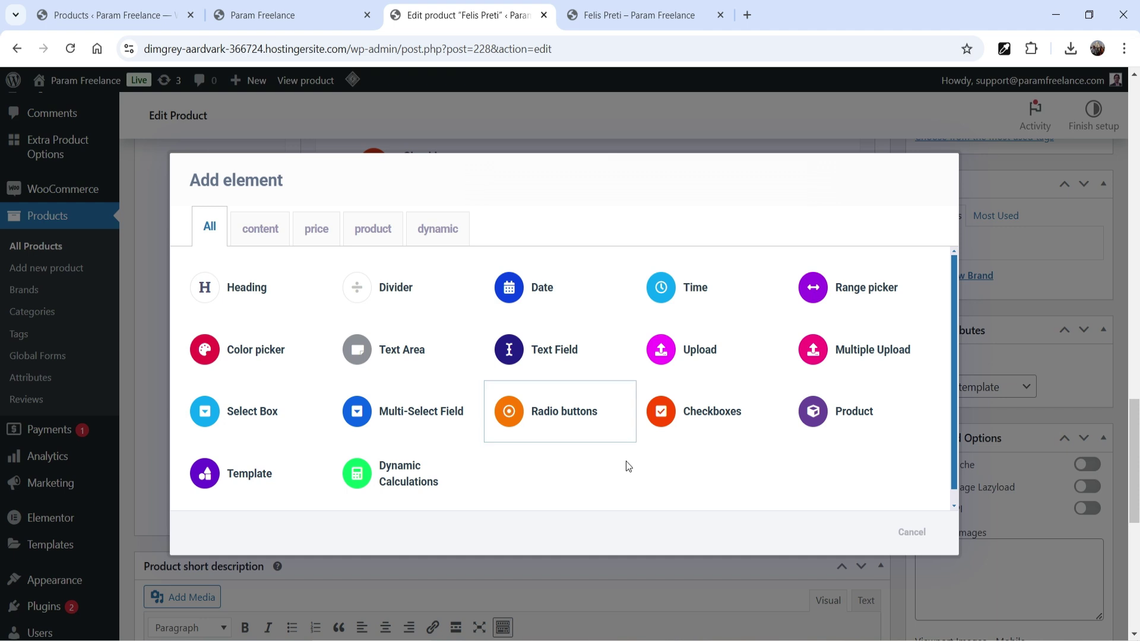
left_click(702, 359)
mouse_move(392, 405)
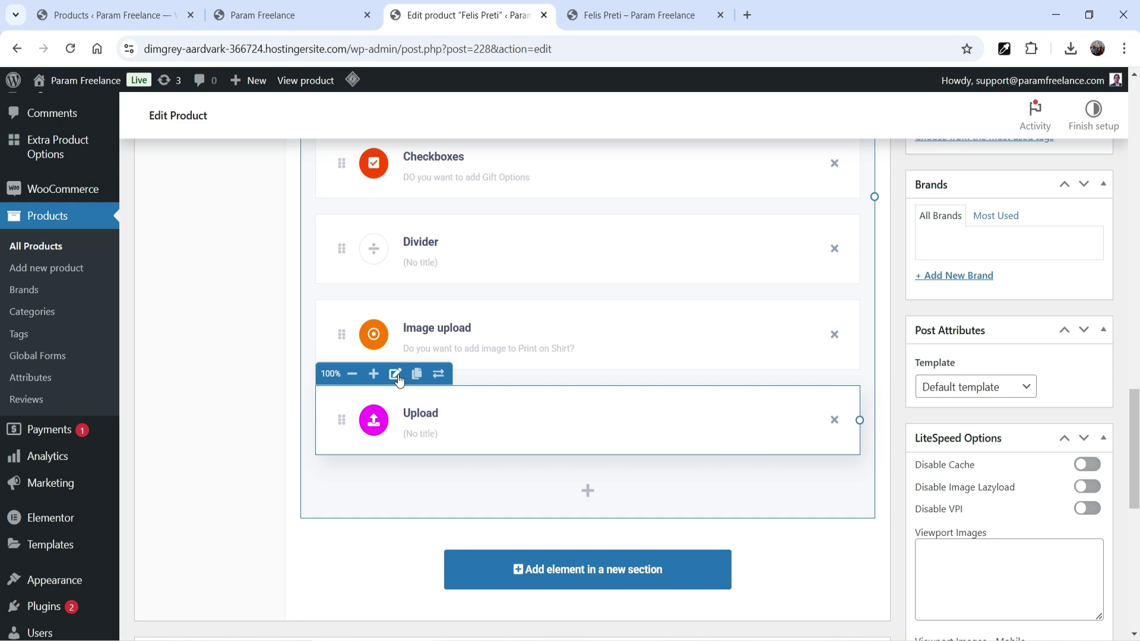
left_click(395, 373)
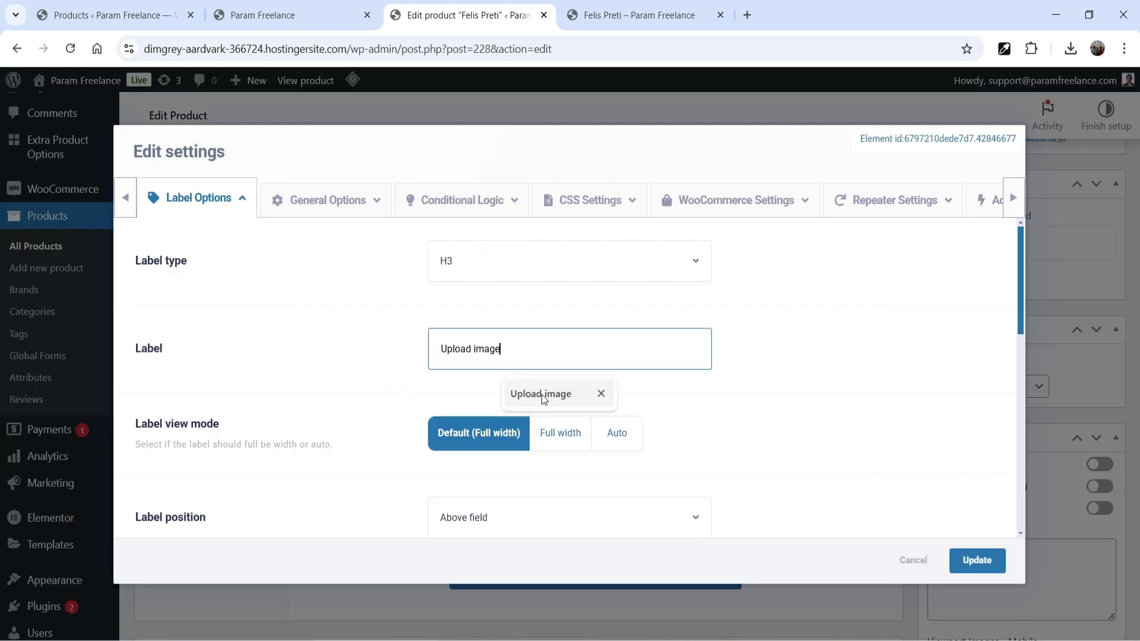
Step: Enter "Only JOG and PNG images allowed" as the Upload element's subtitle
scroll(757, 366, "down", 3)
scroll(754, 367, "down", 6)
left_click(586, 321)
type("Only JOG and PNG images allowed")
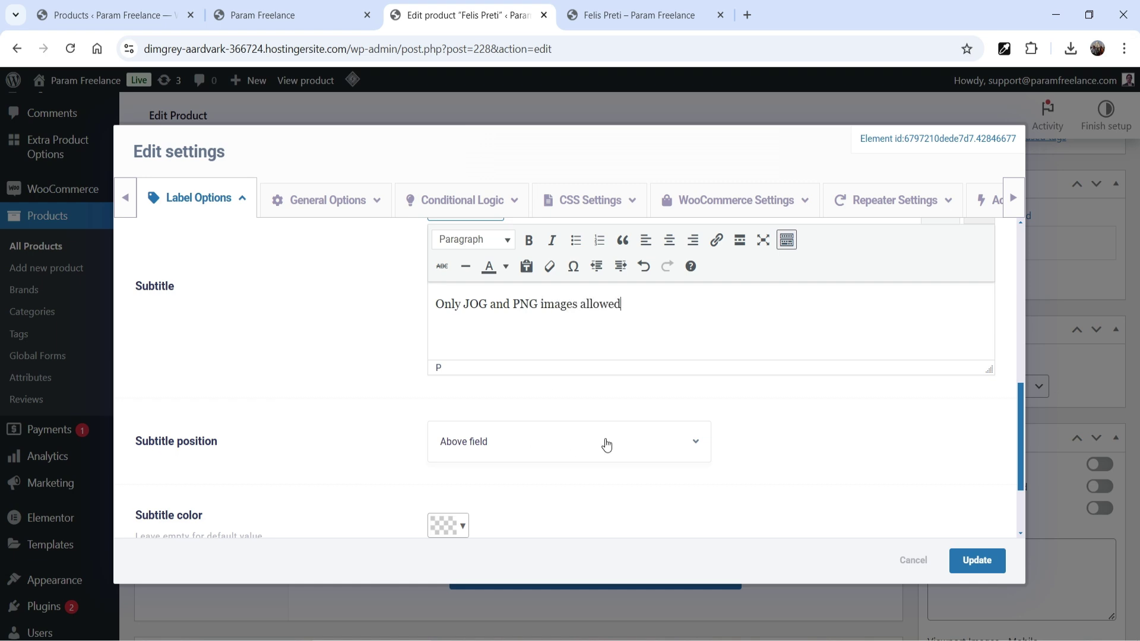
scroll(607, 446, "up", 10)
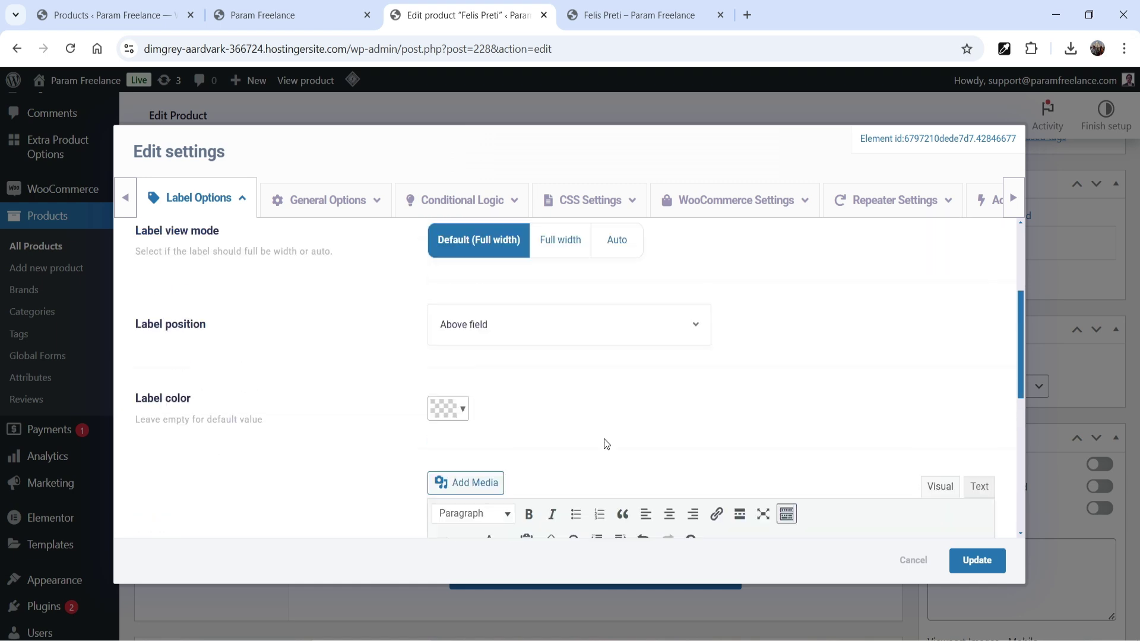
Step: Make the Upload element required and set its fixed-amount price to 10
left_click(345, 202)
scroll(658, 330, "down", 1)
left_click(444, 264)
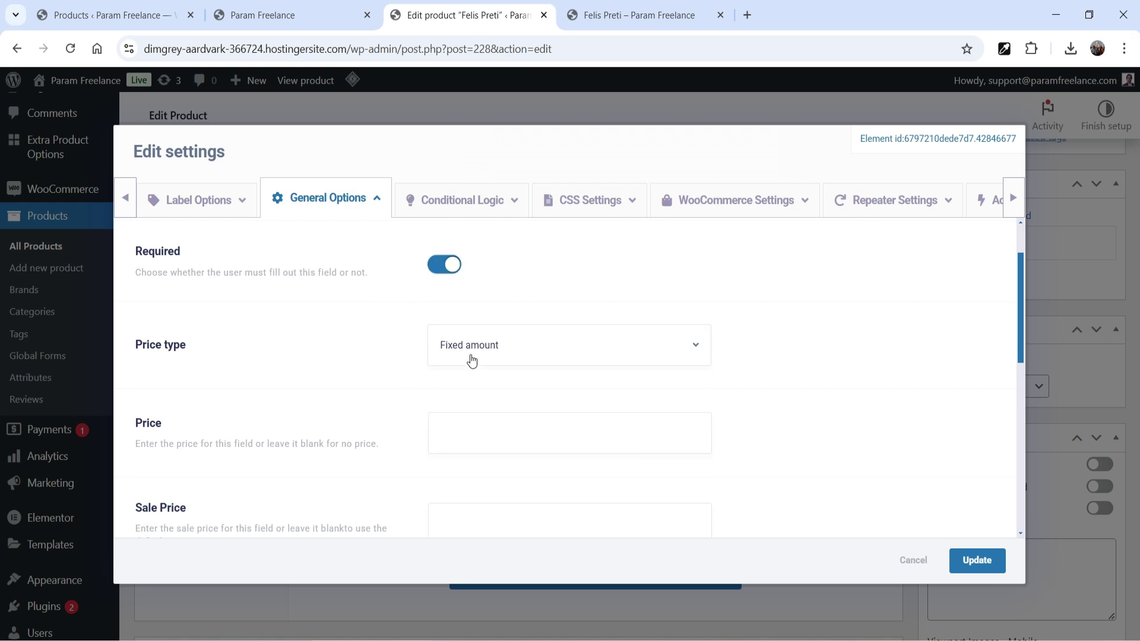
left_click(492, 438)
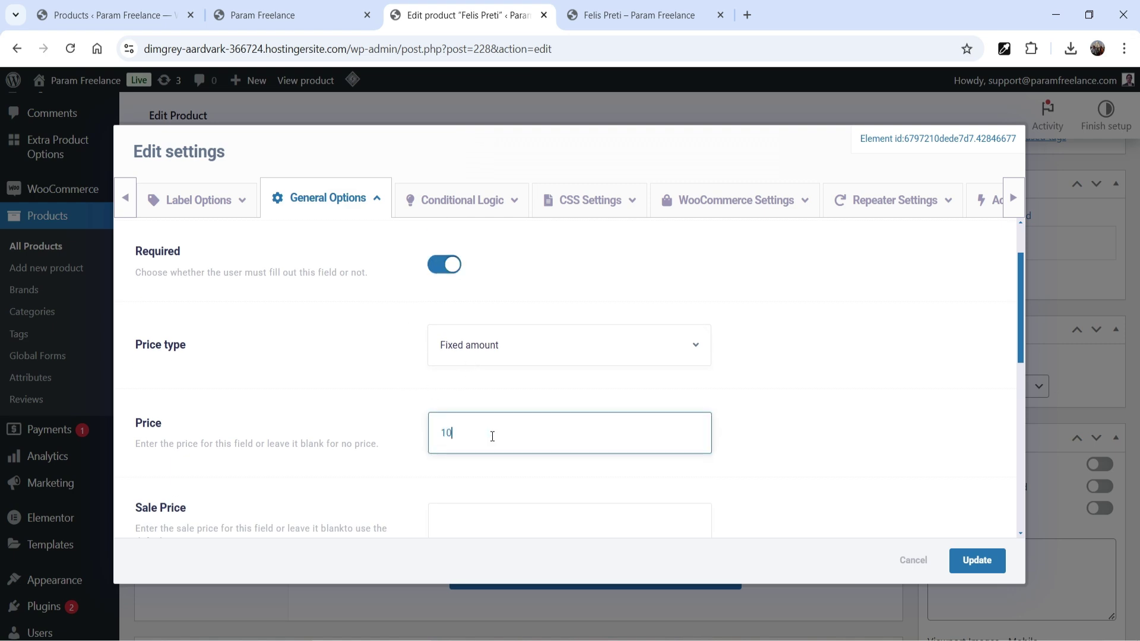
scroll(411, 408, "down", 3)
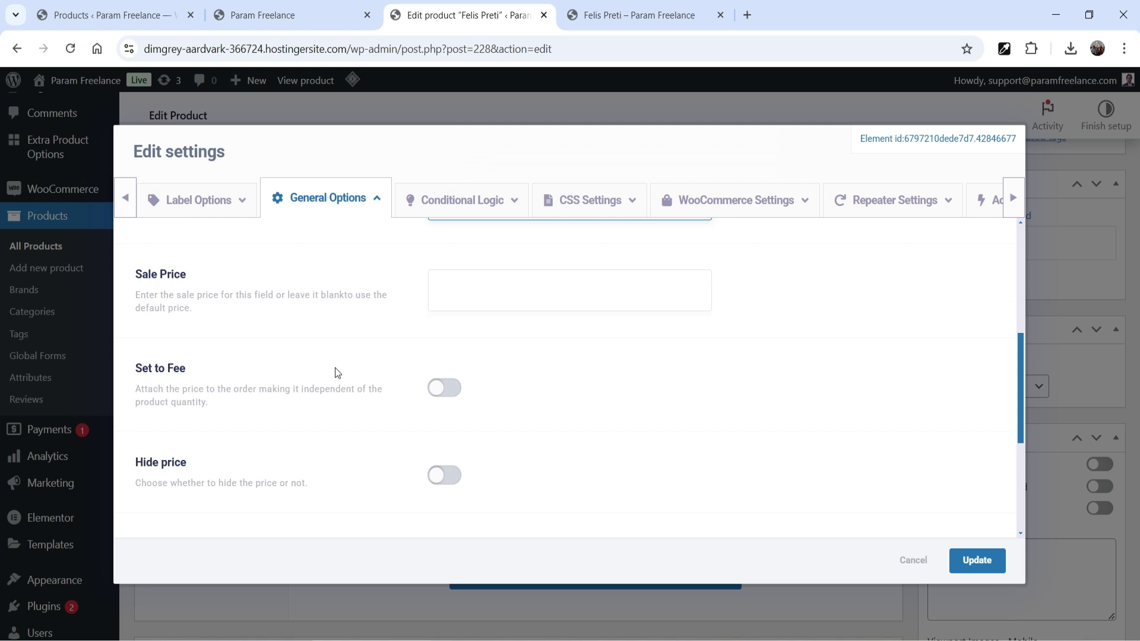
scroll(334, 368, "down", 4)
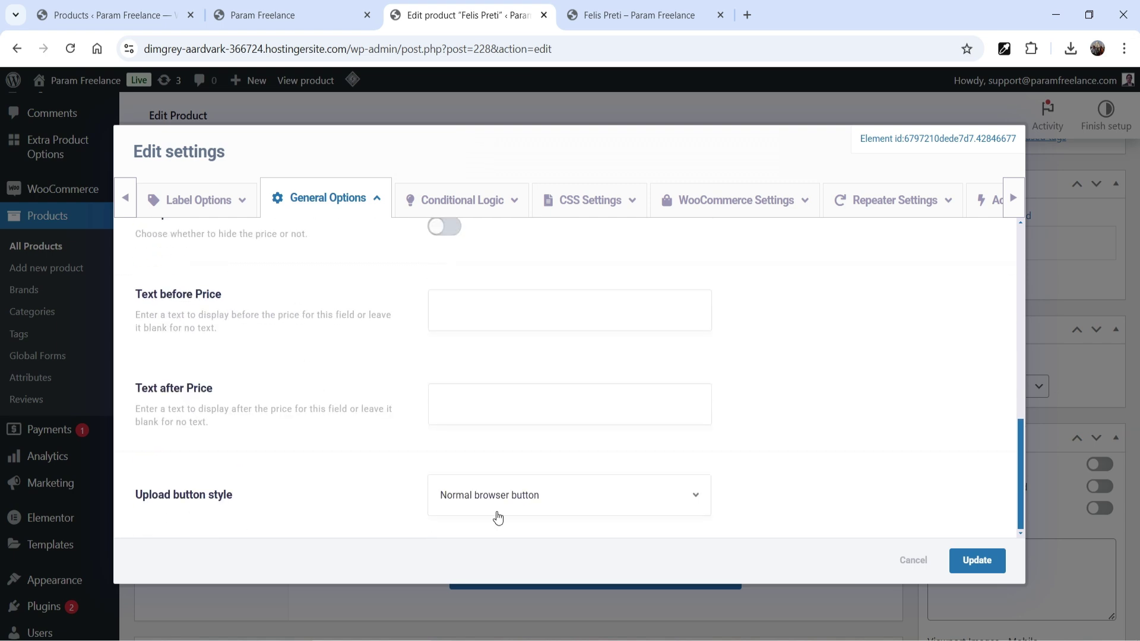
scroll(446, 301, "up", 7)
Step: Show the Upload element only if "Do you want to add image to Print on Shirt?" is Yes, and update the product
left_click(464, 199)
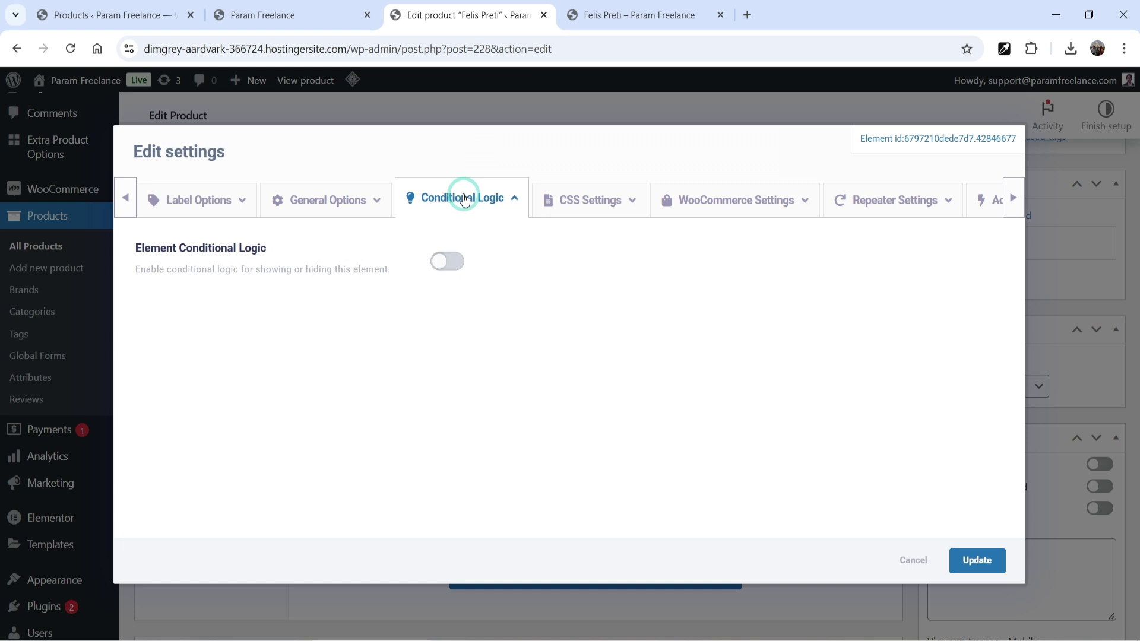
left_click(443, 262)
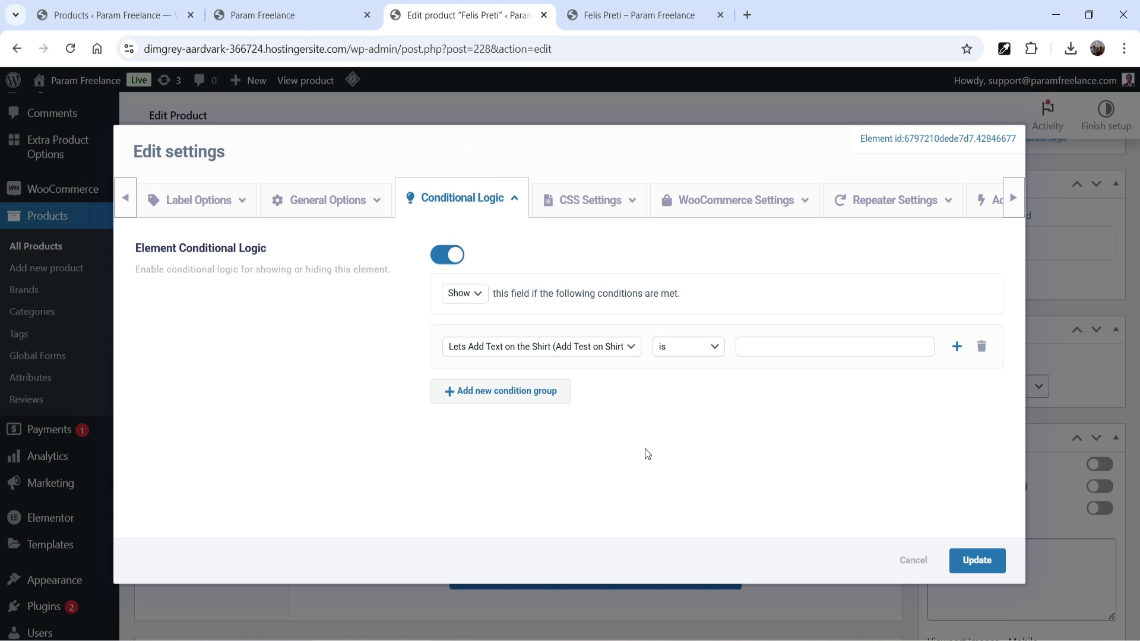
left_click(604, 348)
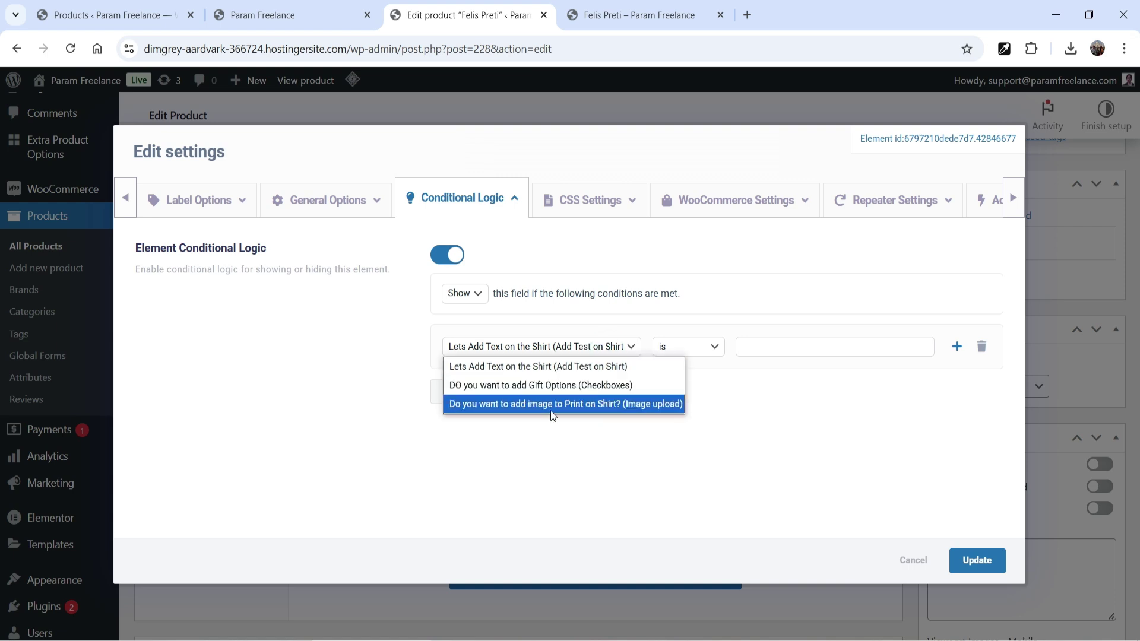
left_click(625, 408)
left_click(772, 349)
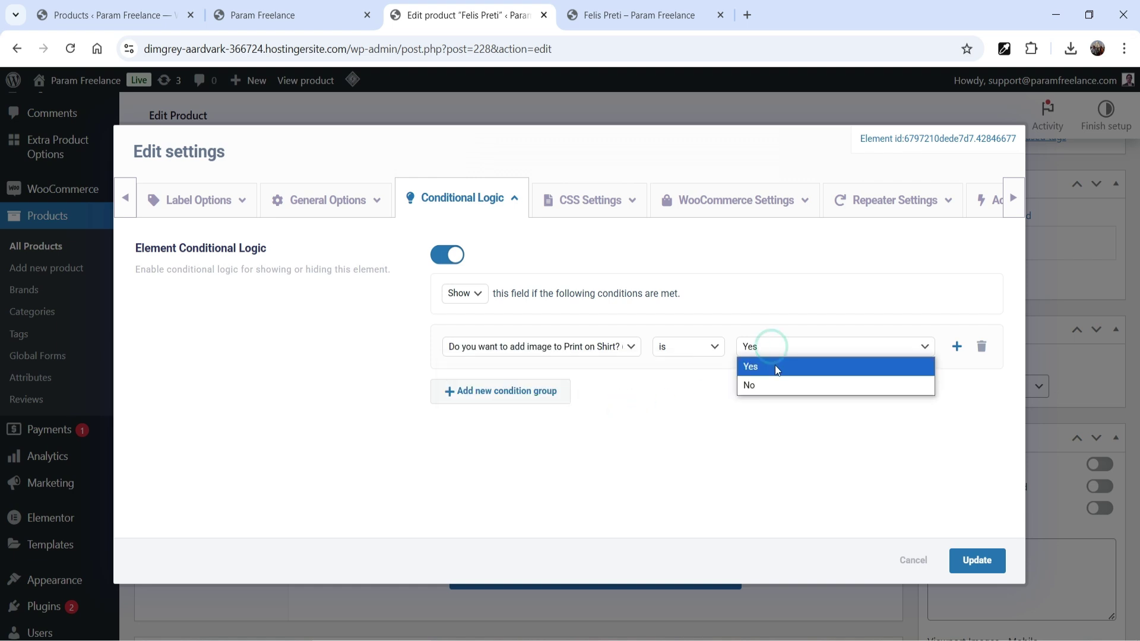
left_click(775, 367)
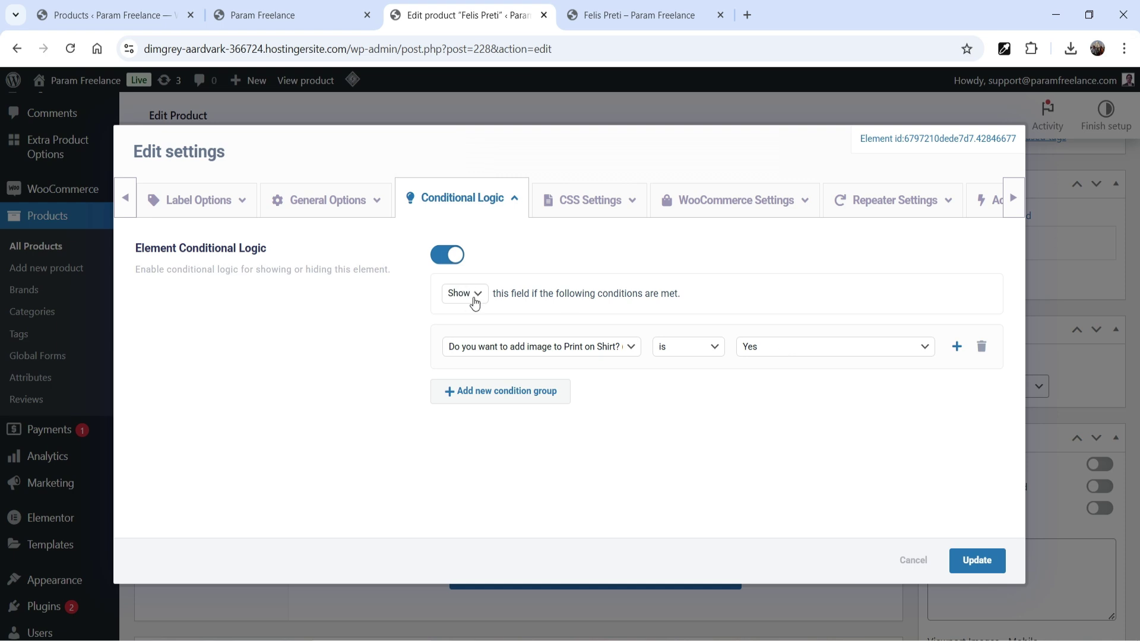
left_click(974, 558)
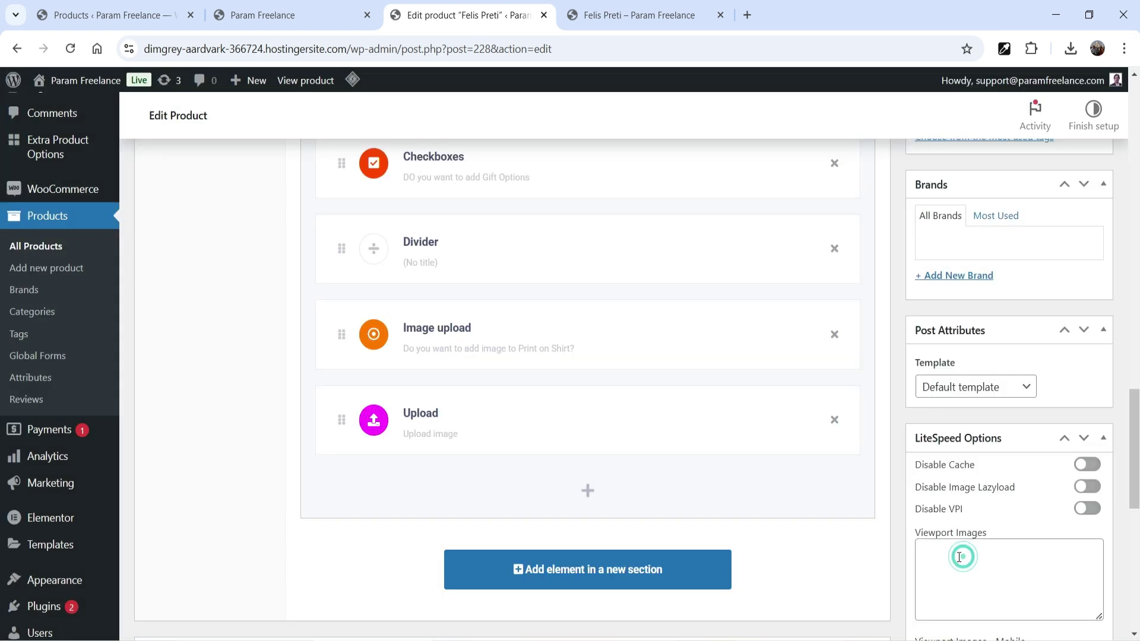
scroll(1089, 358, "up", 10)
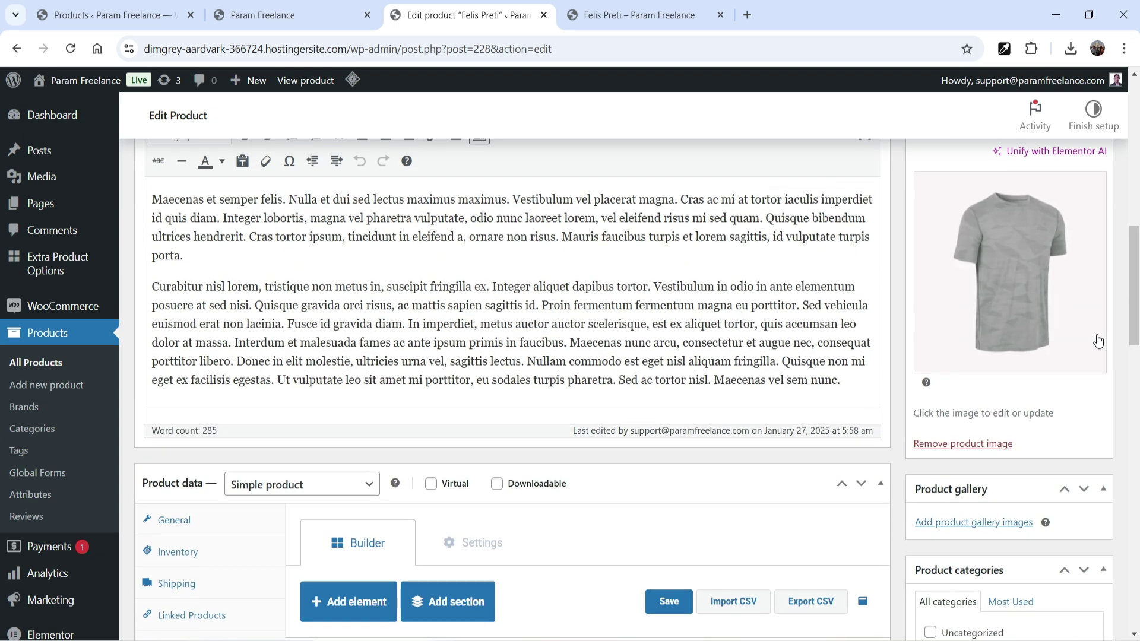
left_click(1080, 228)
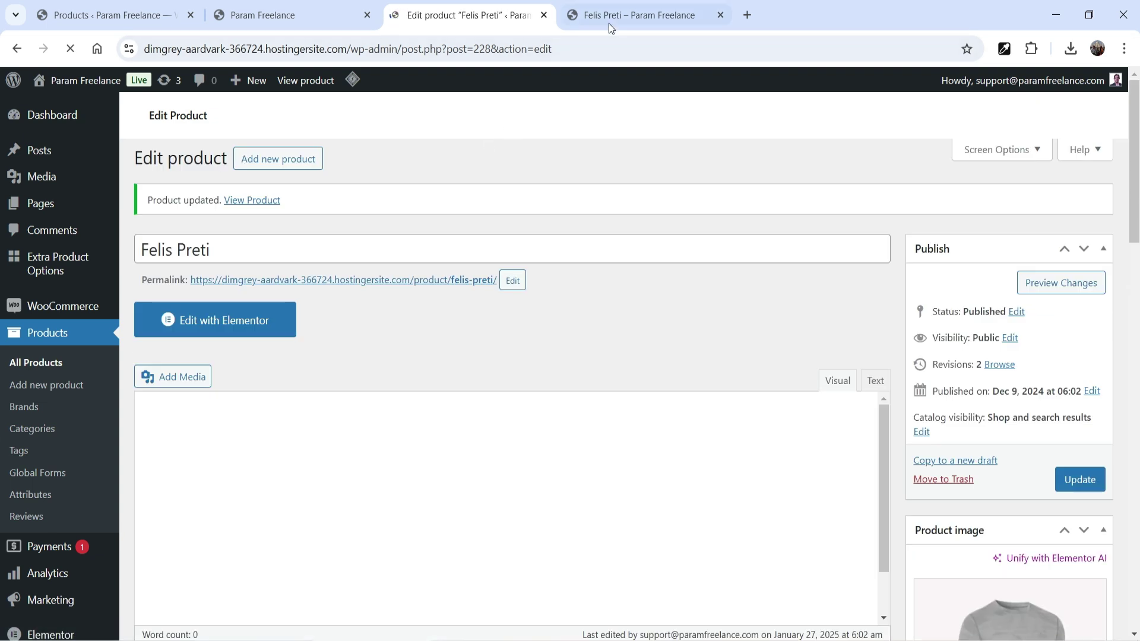
Step: Reload the Felis Preti storefront page and choose No and Yes for the image question to check the conditional upload field
left_click(608, 23)
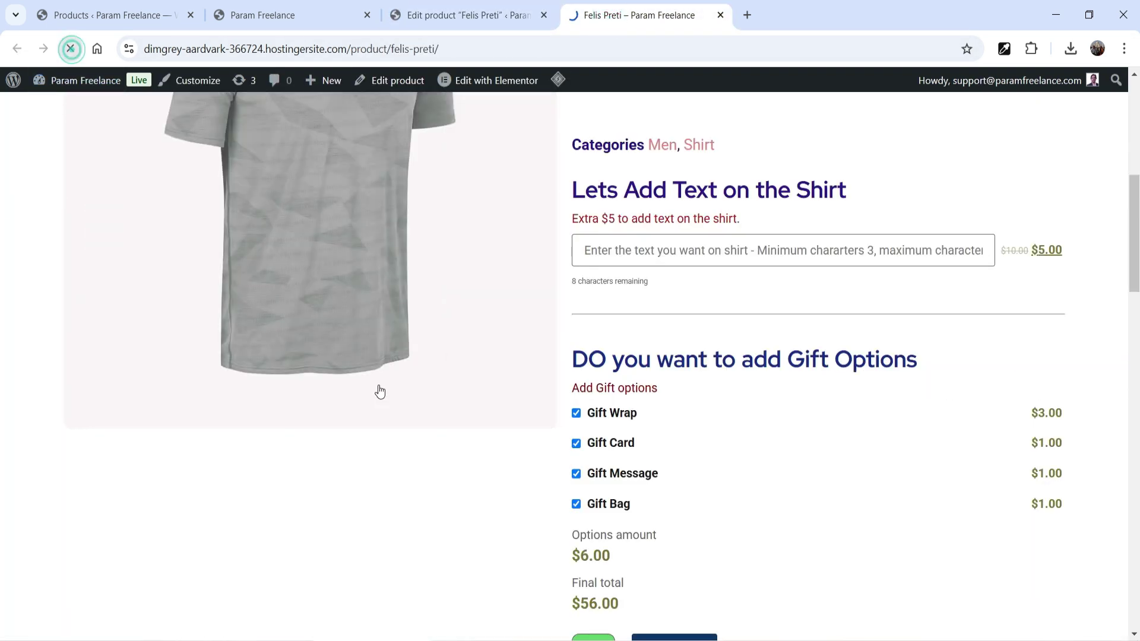
scroll(854, 308, "down", 5)
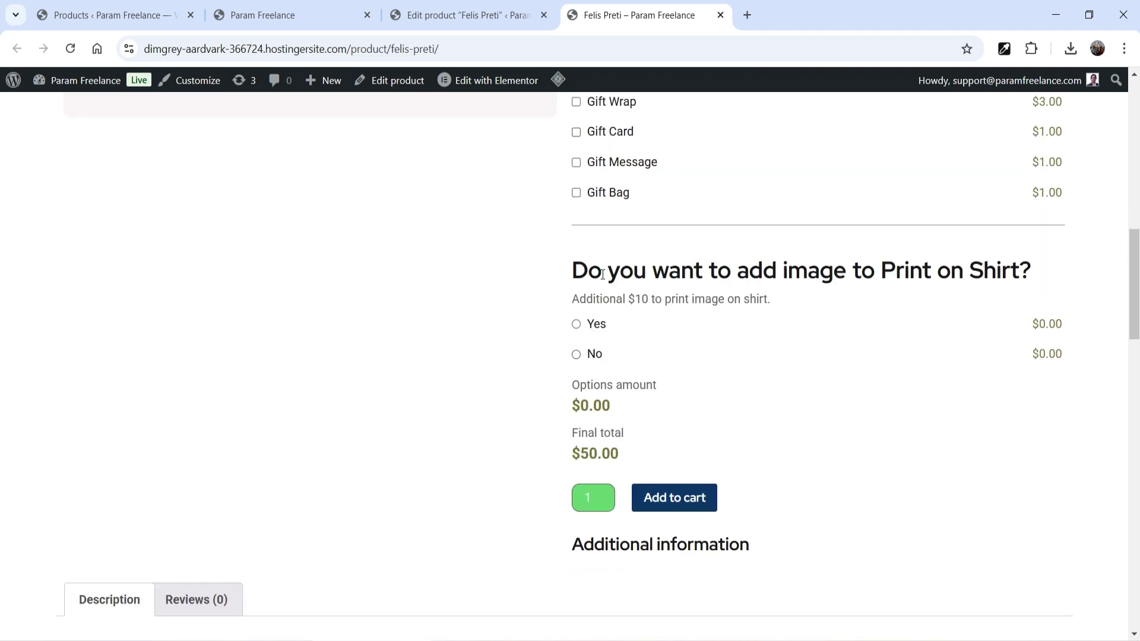
left_click(582, 360)
left_click(576, 324)
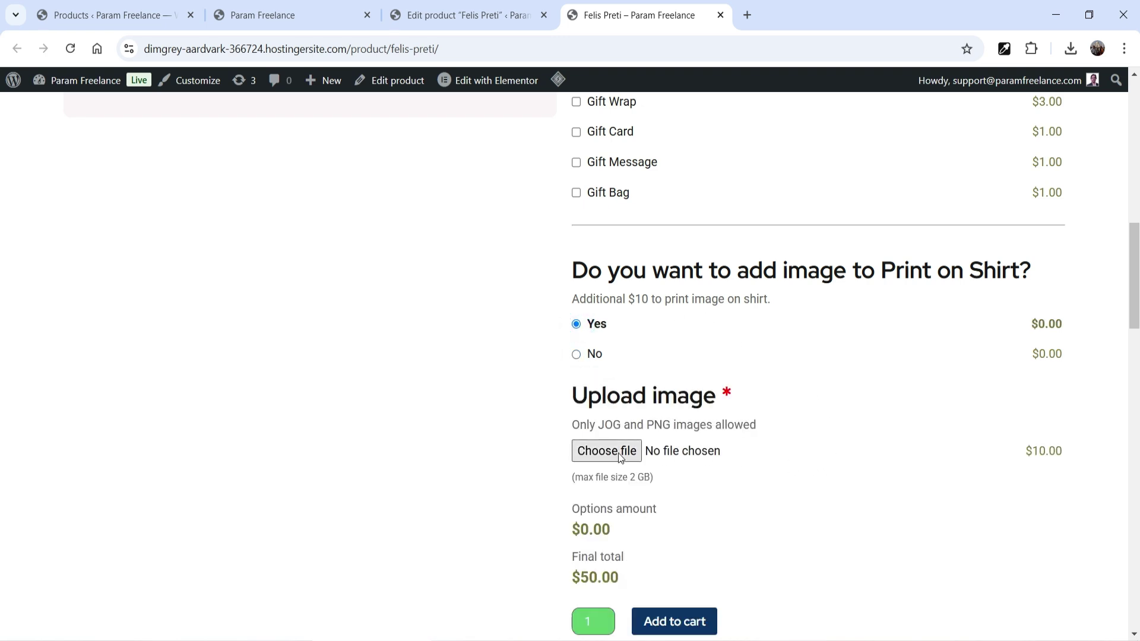
scroll(844, 346, "down", 3)
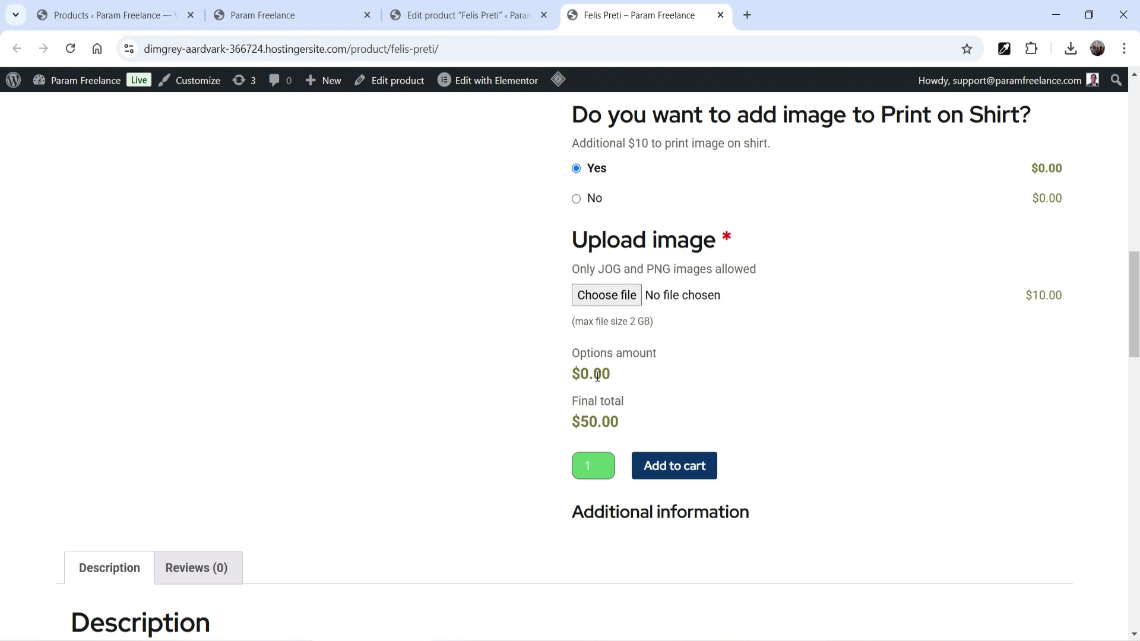
Step: Return to the product editor and add a Divider and a Date element below the Upload element
key("ctrl+Page_Up")
left_click(587, 414)
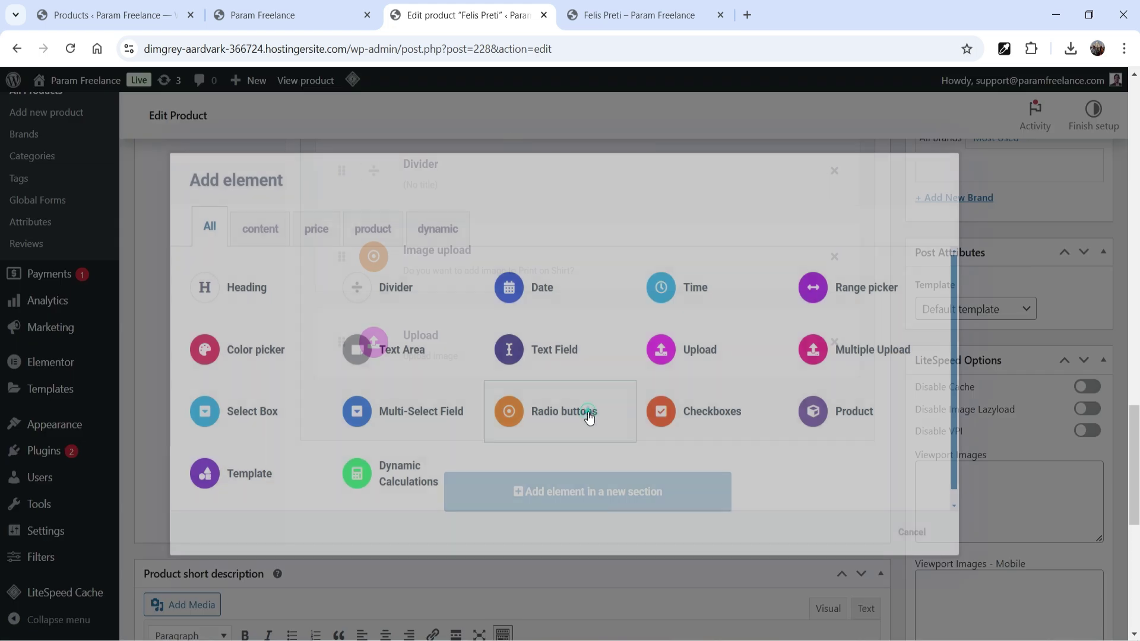
left_click(413, 295)
left_click(588, 343)
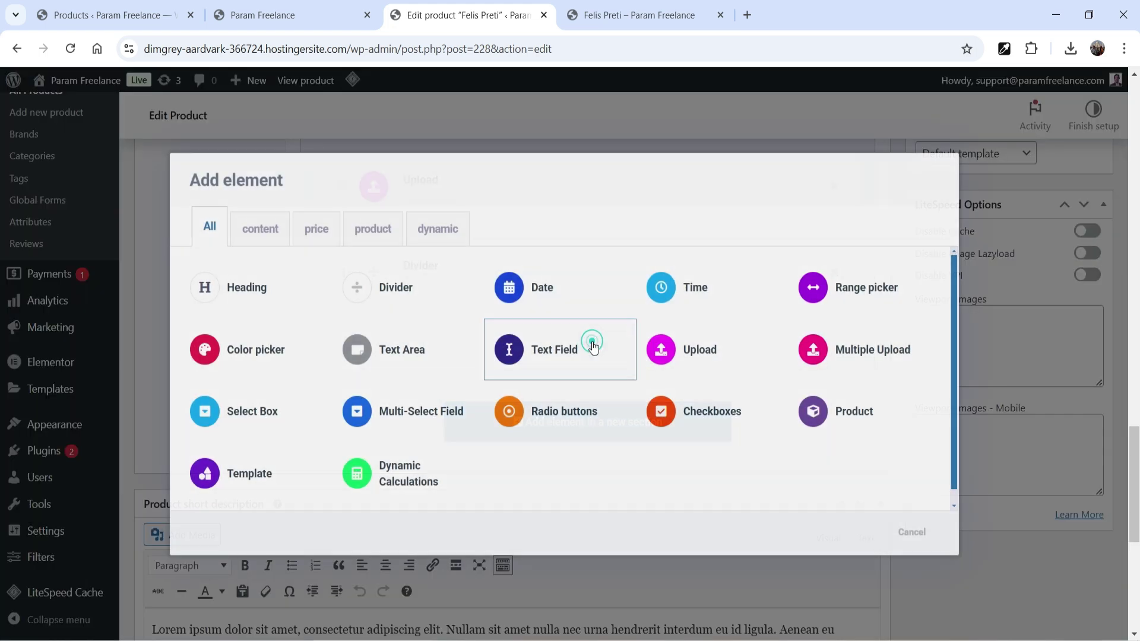
left_click(558, 293)
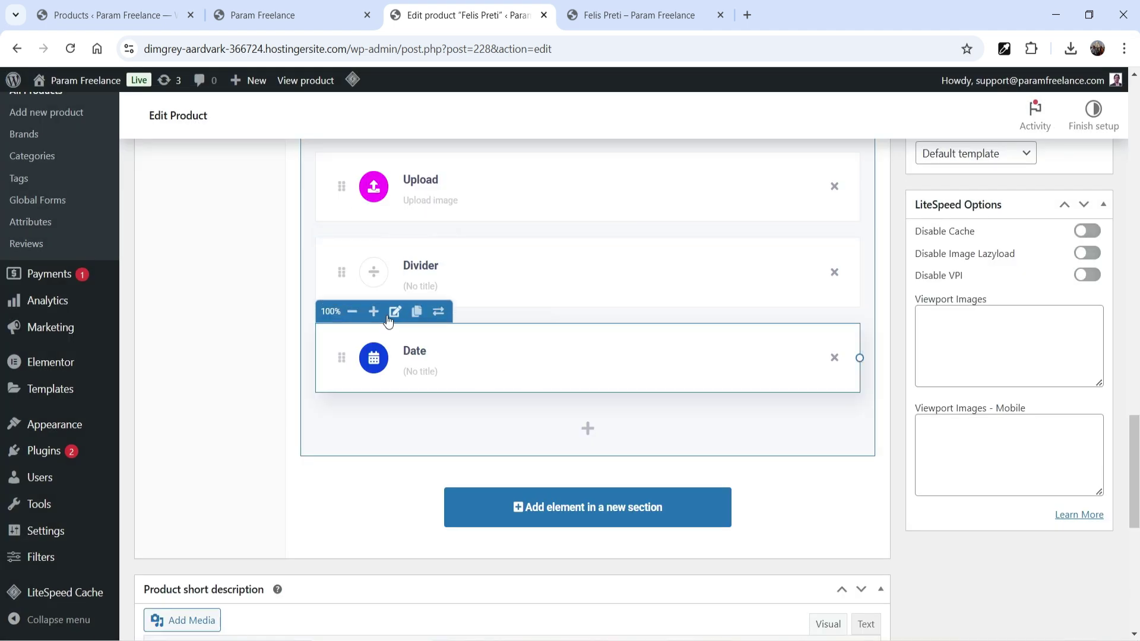
Step: Label the Date element "When do you want this product to be delivered?"
left_click(386, 313)
left_click(487, 343)
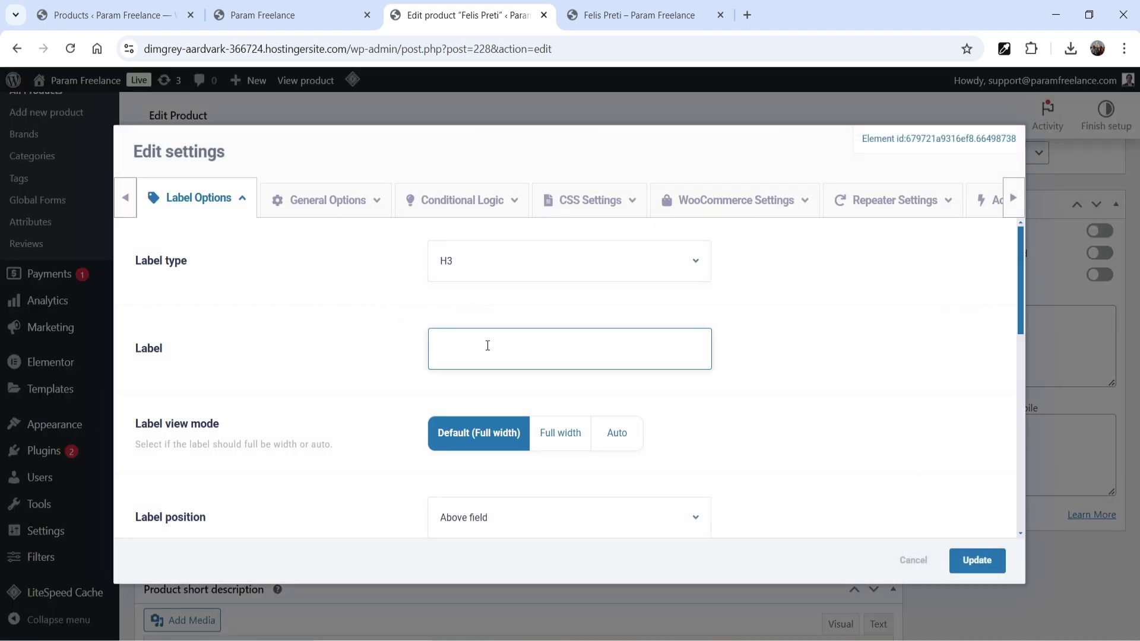
left_click(488, 346)
type("When do you want this product to be delivered?")
scroll(592, 395, "down", 2)
scroll(588, 396, "up", 2)
scroll(314, 250, "down", 3)
Step: Make the Date element required and save its settings
left_click(321, 200)
left_click(444, 342)
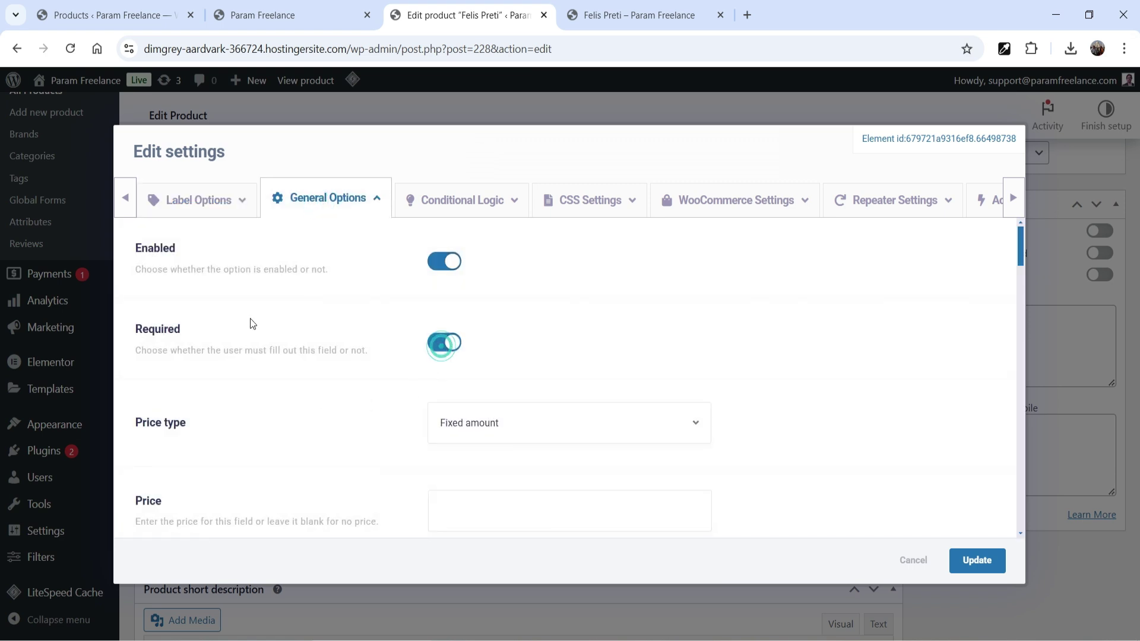
left_click(202, 199)
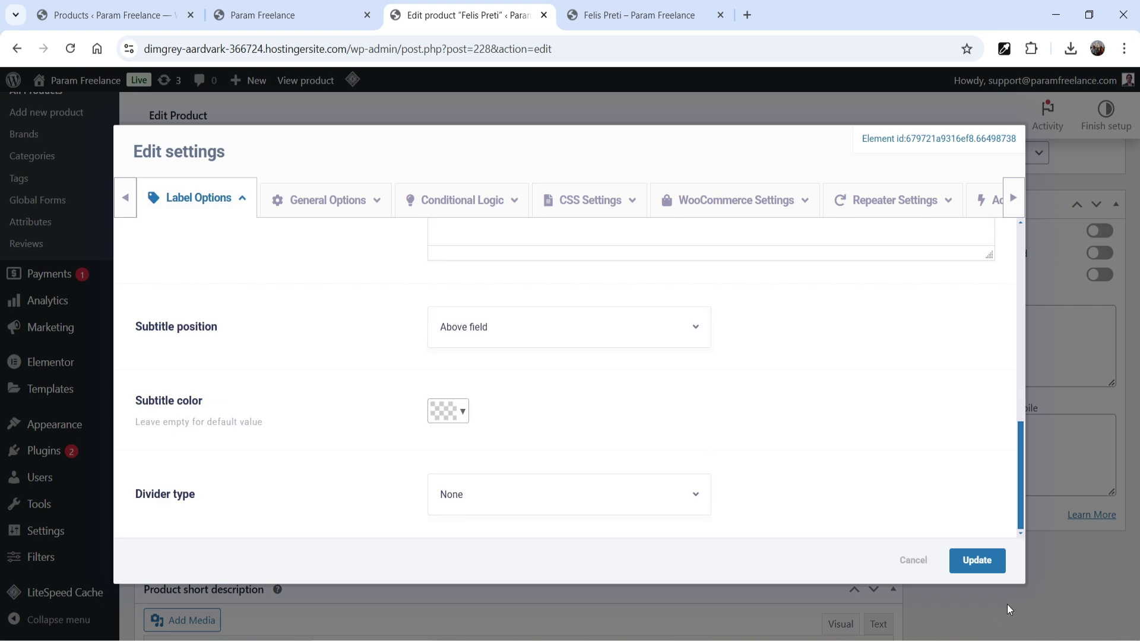
left_click(977, 560)
Step: Add a Product element below the Date element and include the Blandit Magna product, found among the storefront's related products
left_click(585, 430)
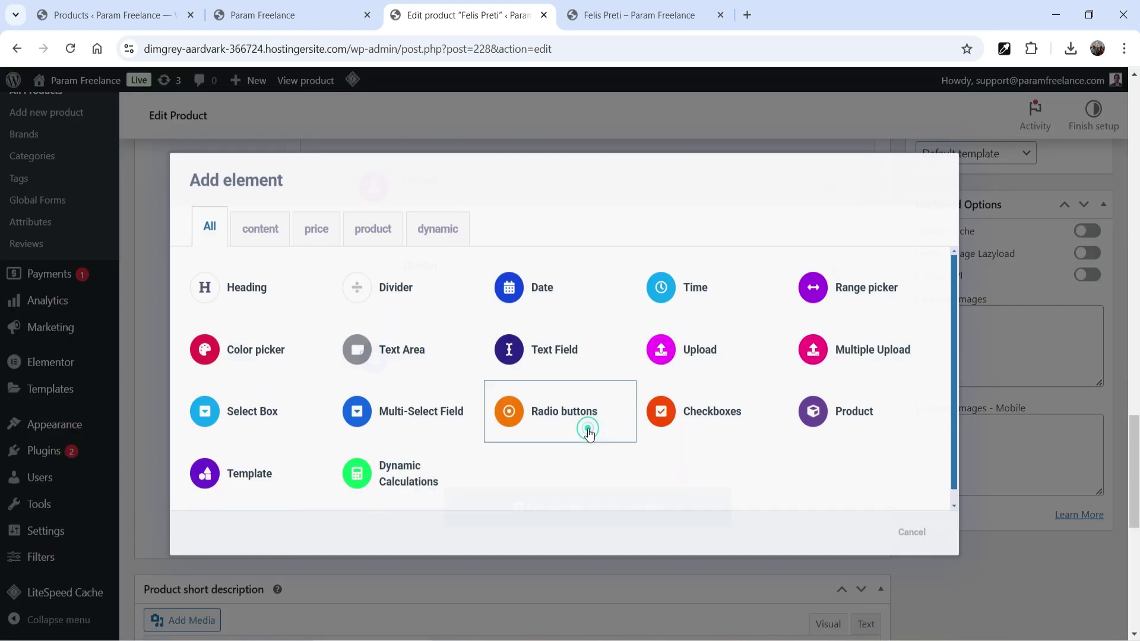
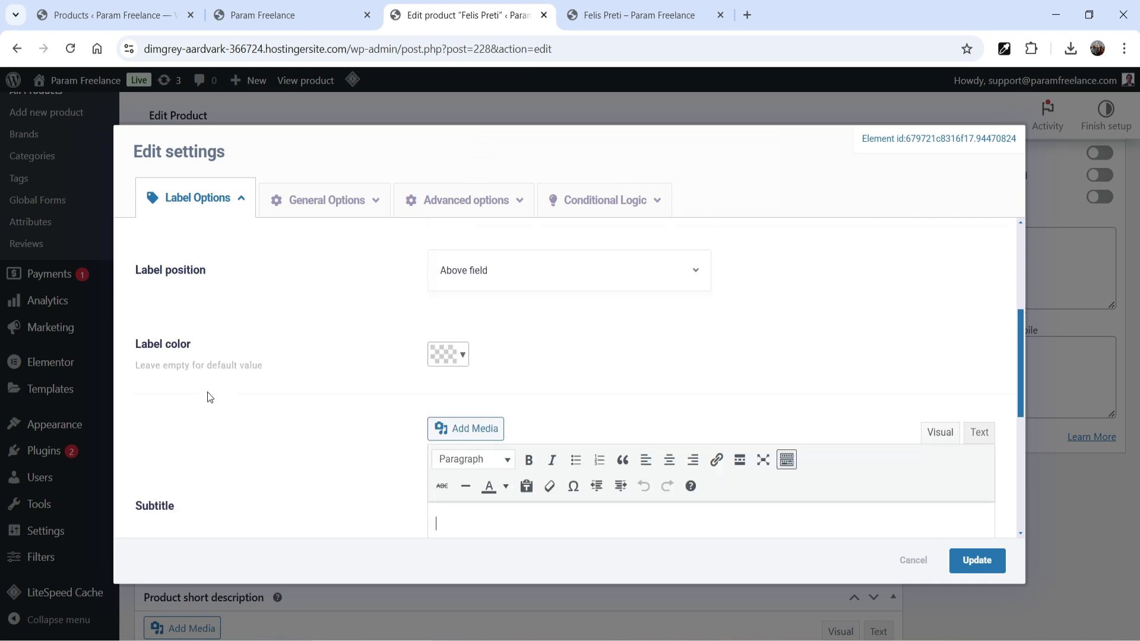
left_click(306, 200)
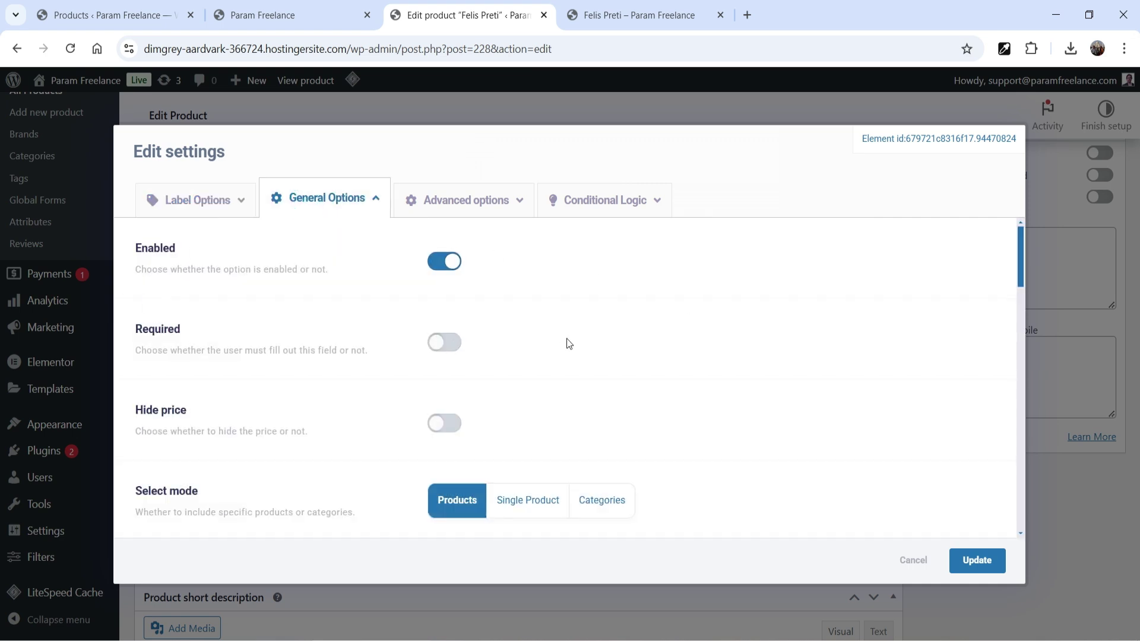
scroll(567, 343, "down", 3)
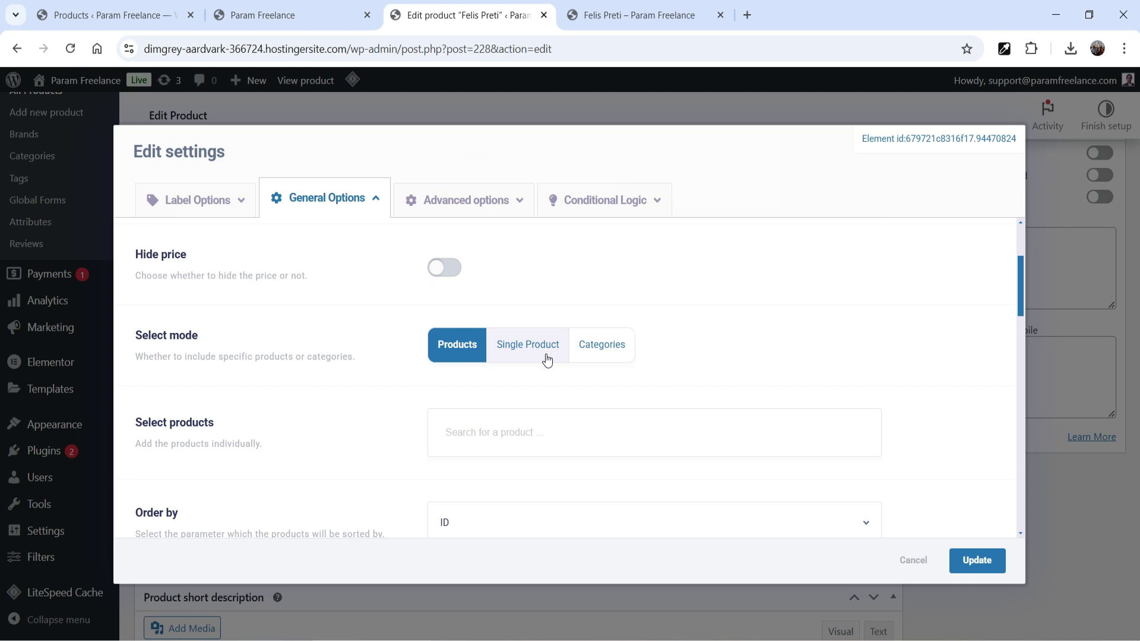
left_click(635, 15)
scroll(1053, 303, "down", 10)
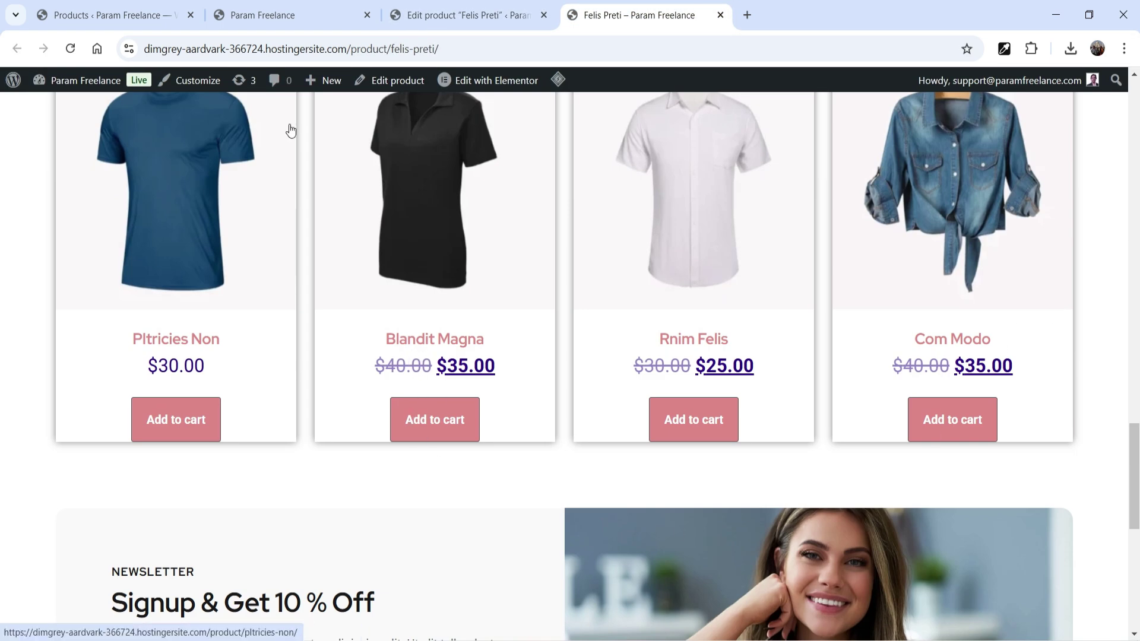
left_click(407, 15)
left_click(497, 442)
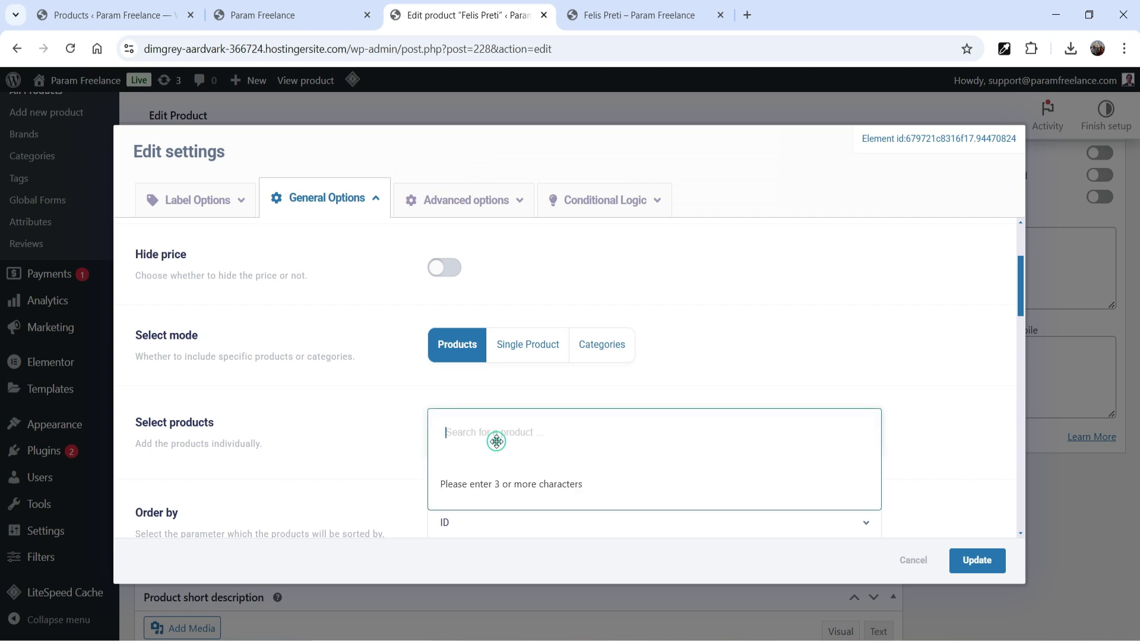
type("blan")
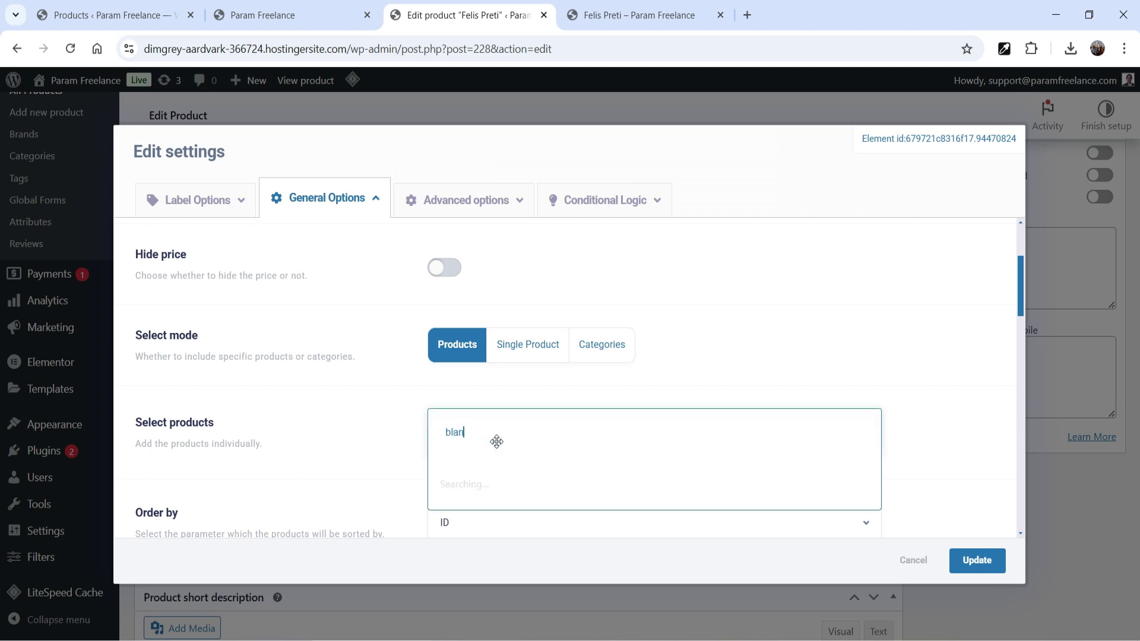
type("dit")
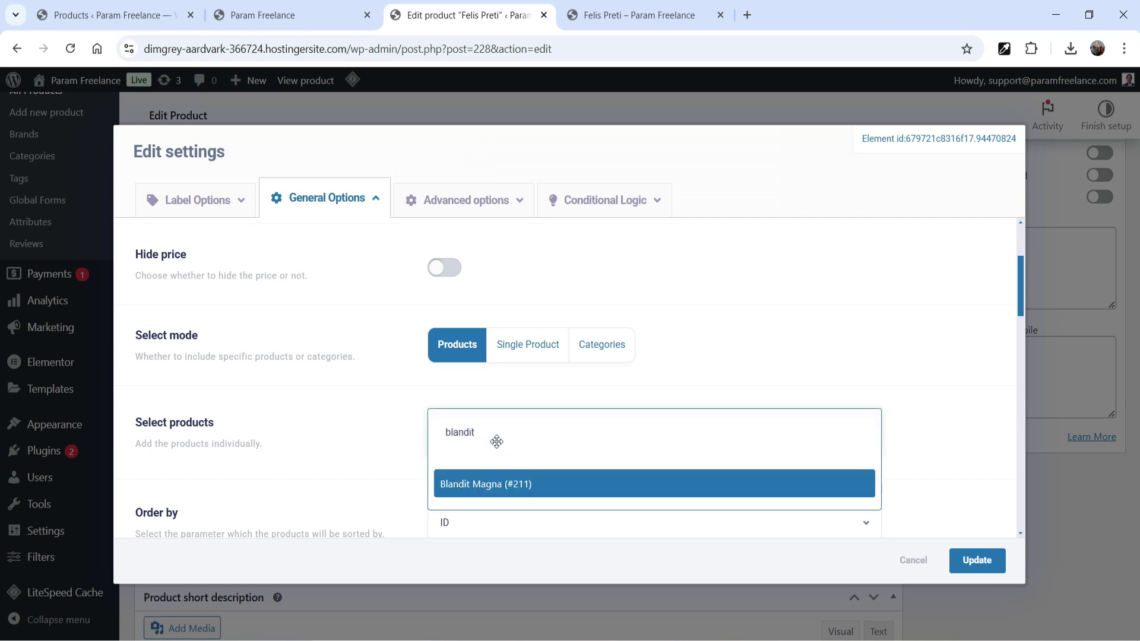
left_click(530, 485)
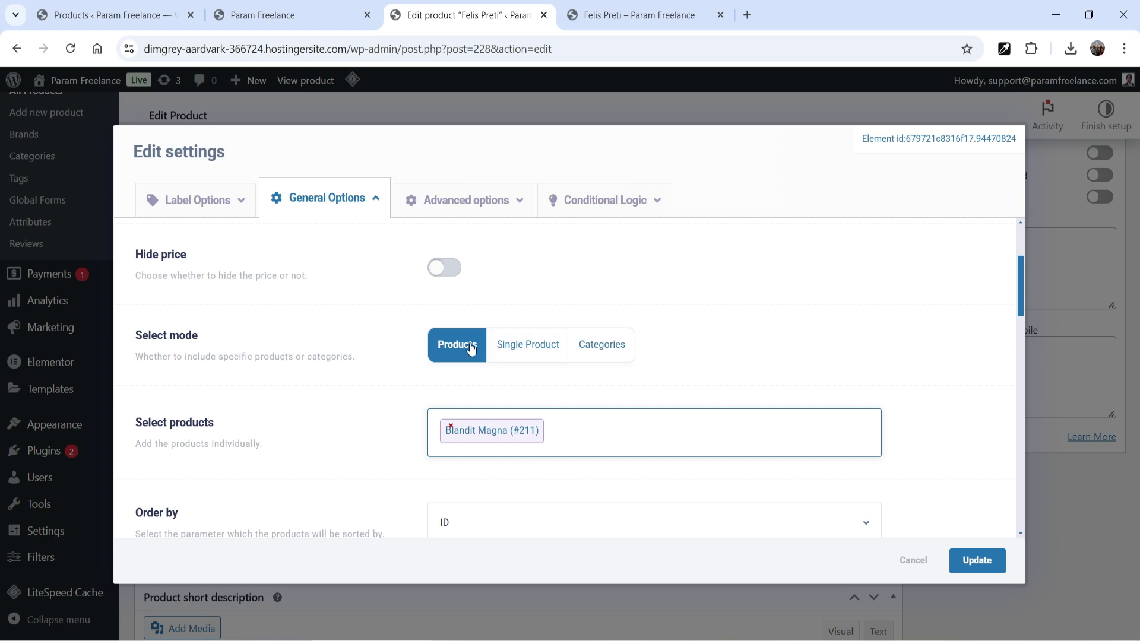
Step: Try the Single Product and Categories select modes for the Product element and look over the shirt's storefront page
left_click(540, 355)
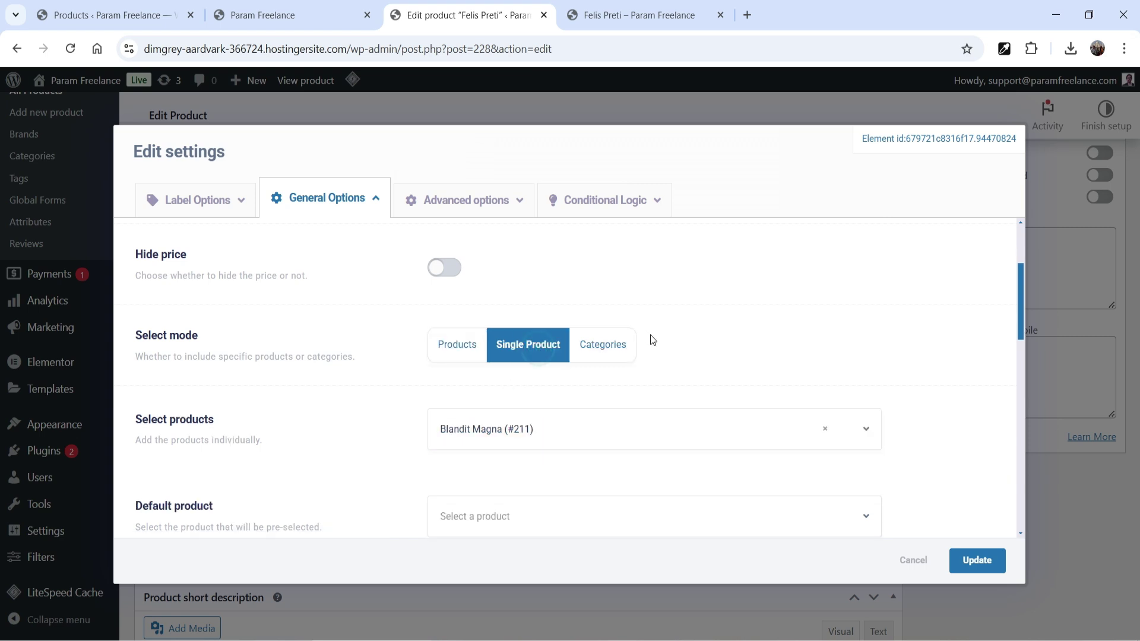
left_click(596, 436)
left_click(793, 366)
left_click(610, 350)
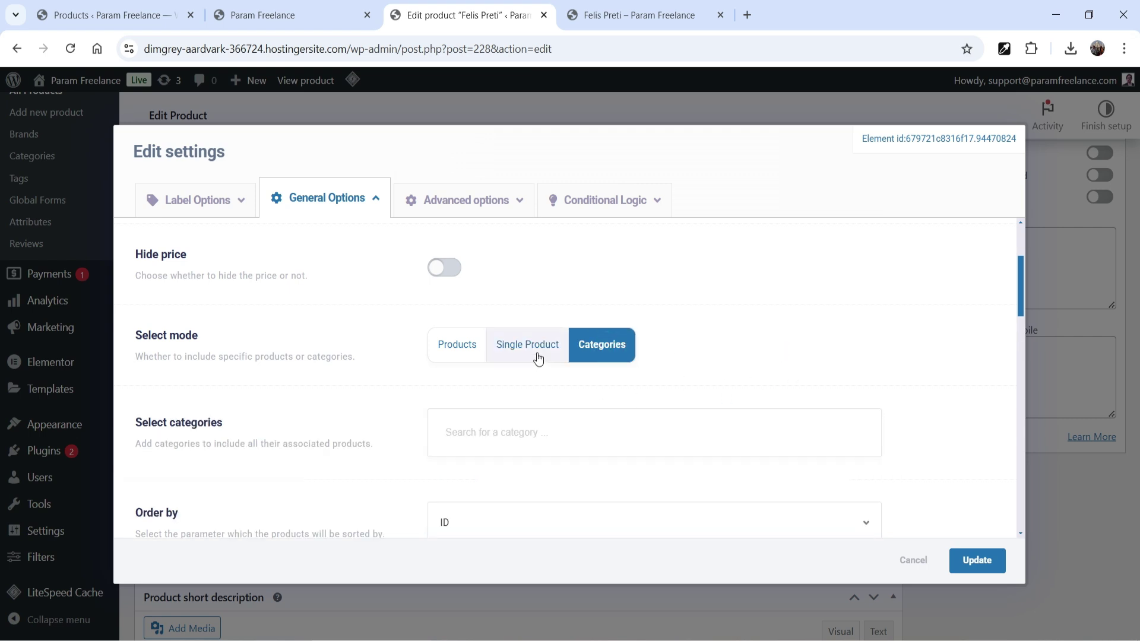
left_click(639, 15)
scroll(743, 377, "up", 10)
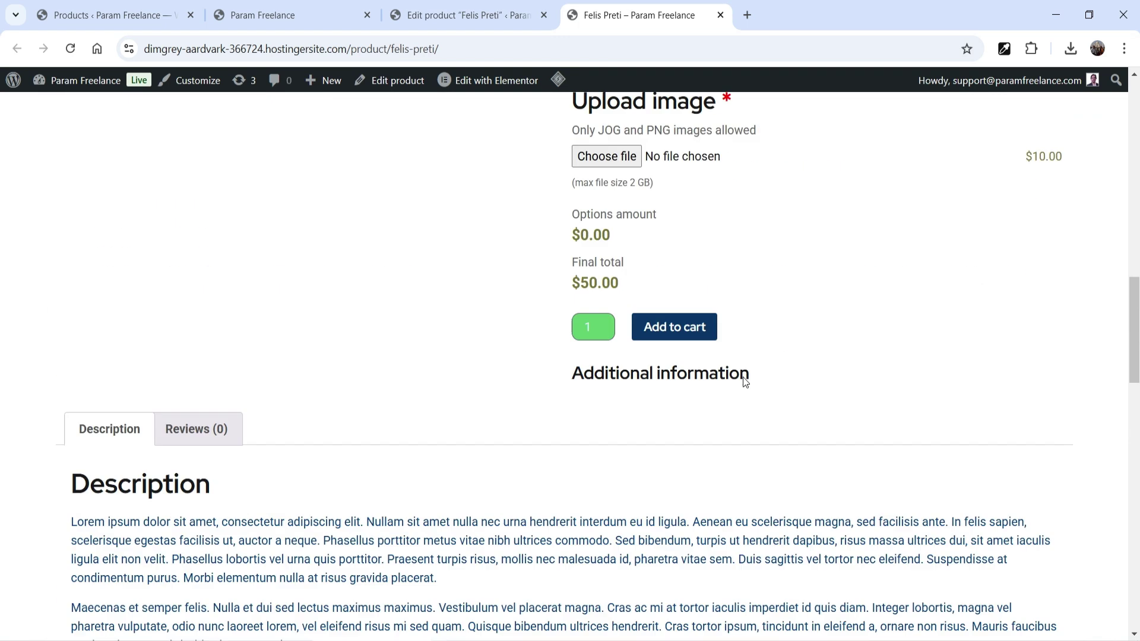
scroll(688, 303, "up", 6)
scroll(760, 355, "down", 3)
left_click(451, 15)
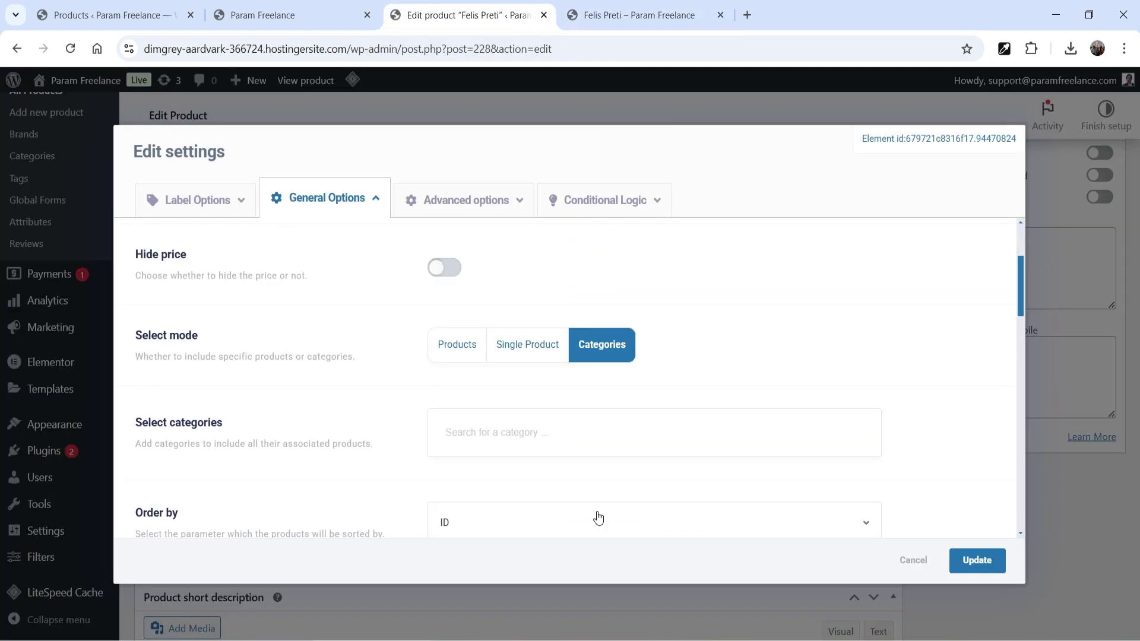
Step: Set the Product element's select mode to Single Product, with minimum quantity 0 and maximum quantity 2
left_click(532, 349)
scroll(747, 358, "down", 1)
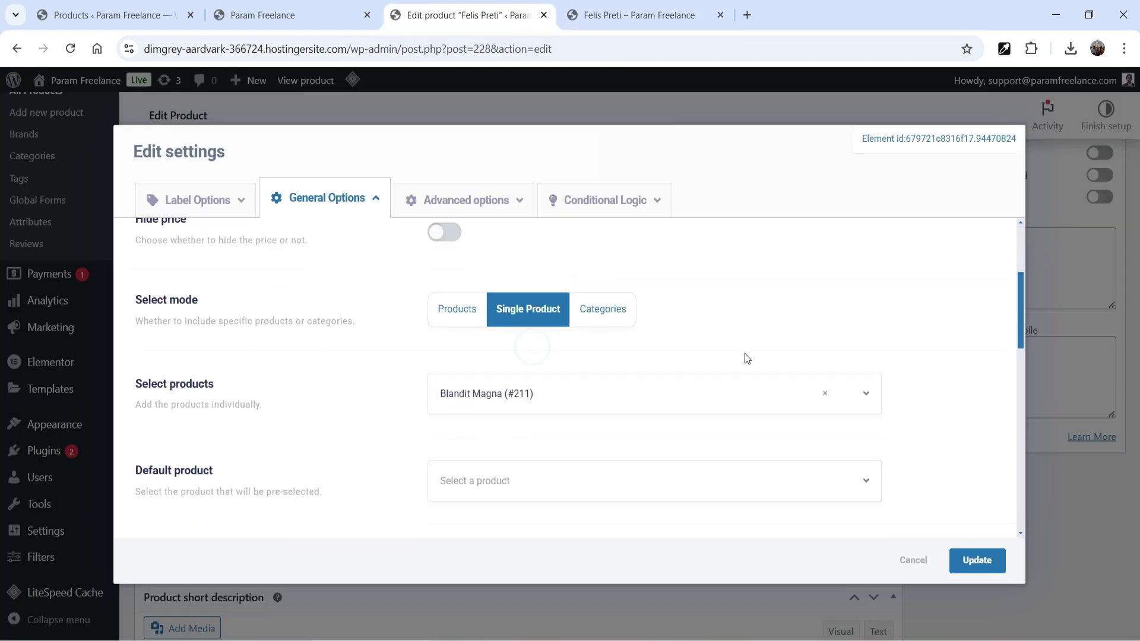
scroll(743, 380, "down", 2)
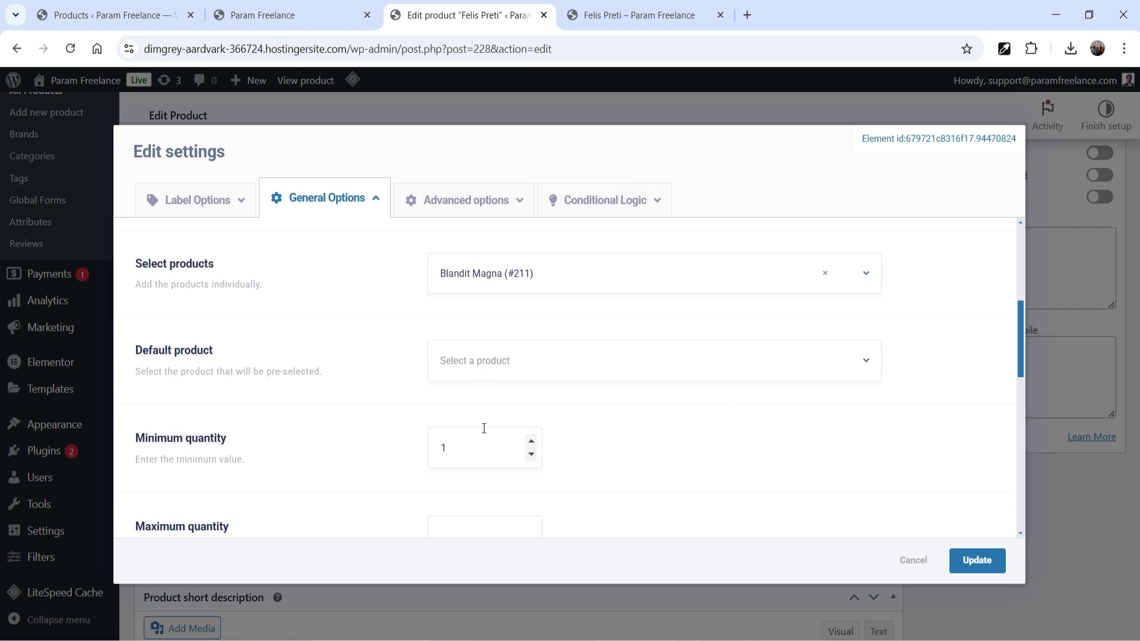
scroll(433, 323, "down", 2)
left_click(531, 300)
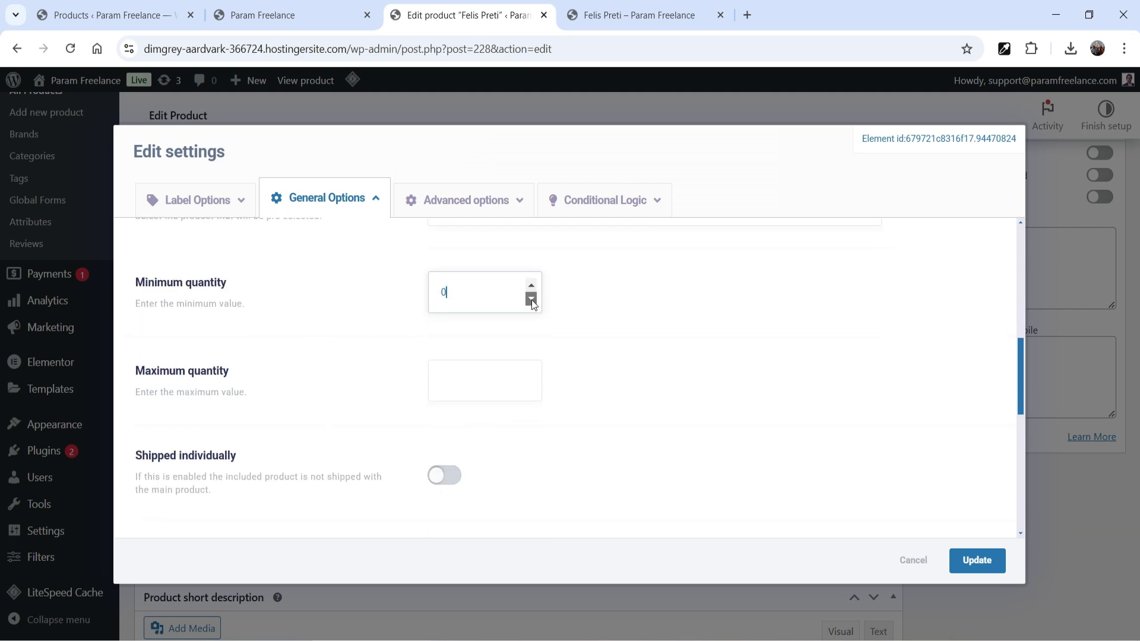
left_click(532, 373)
left_click(531, 373)
scroll(340, 359, "down", 2)
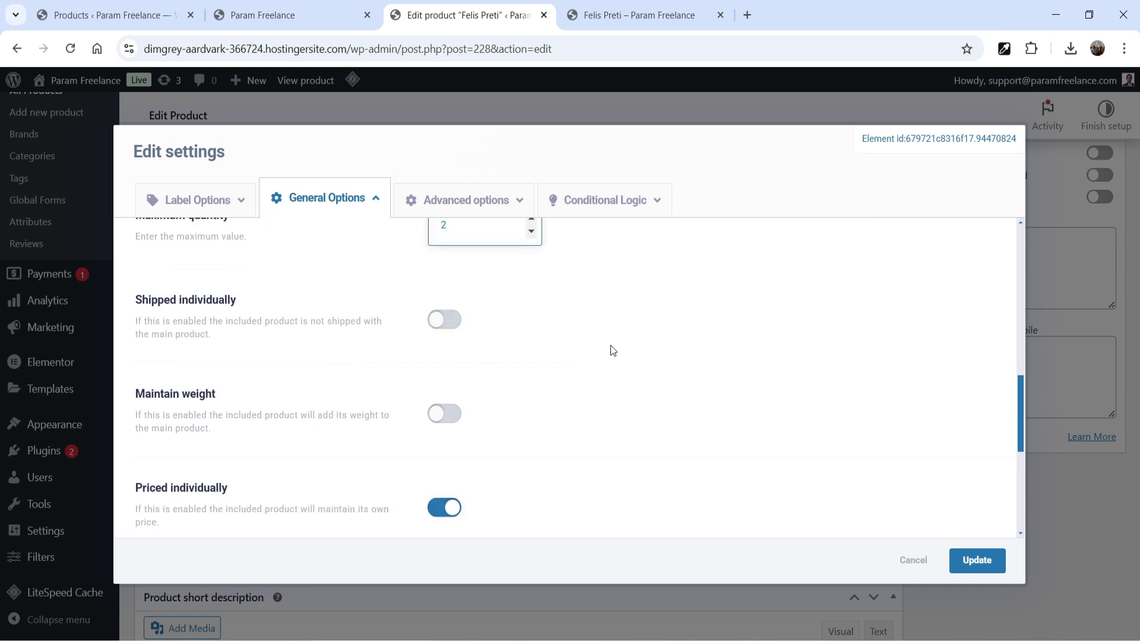
Step: Give the Product element a percentage discount of 20 and save its settings
scroll(297, 353, "down", 2)
scroll(498, 348, "down", 2)
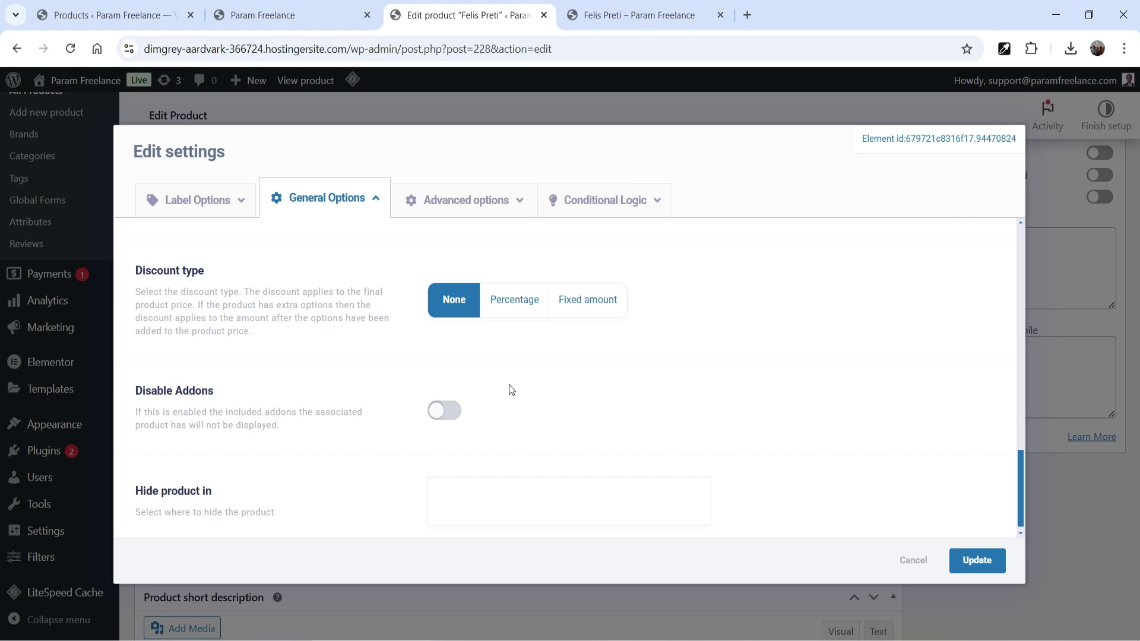
left_click(512, 304)
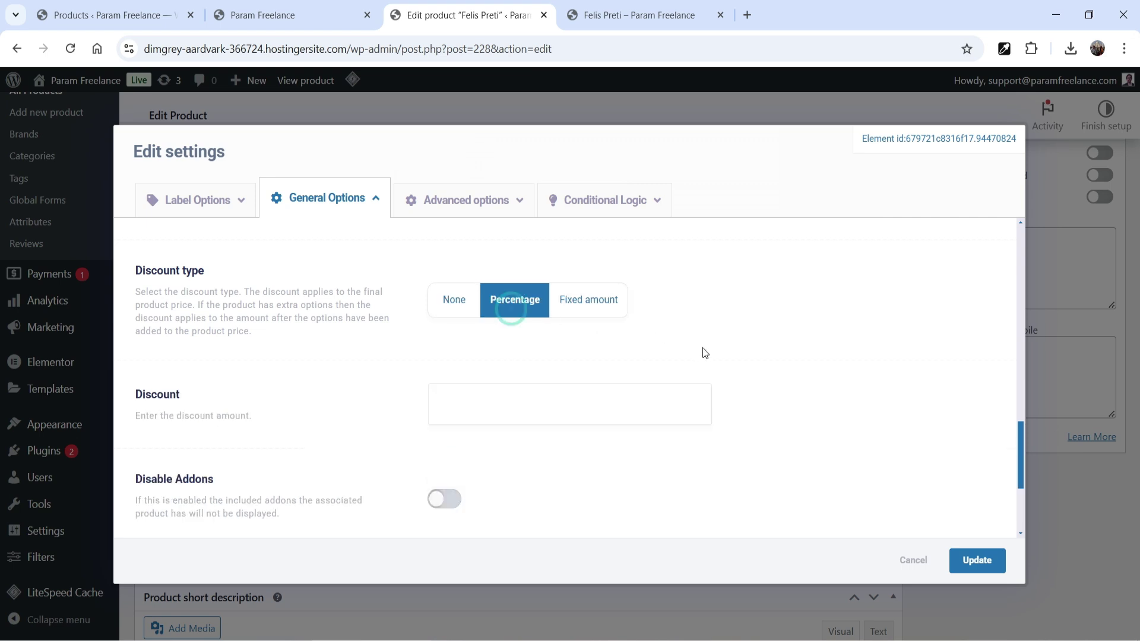
left_click(485, 407)
left_click(532, 453)
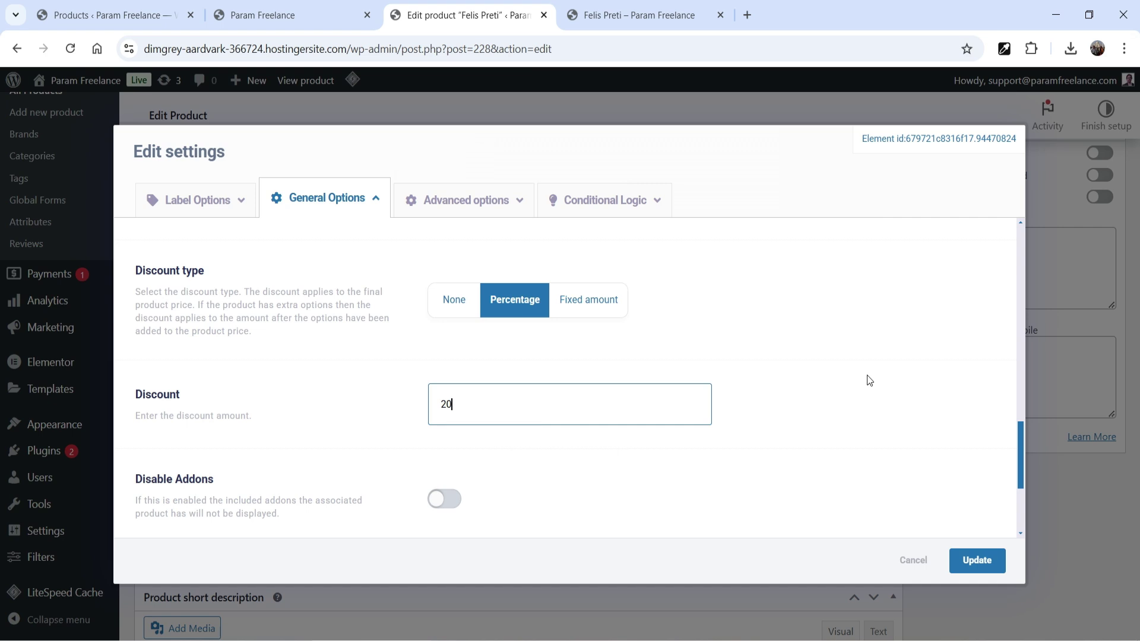
scroll(870, 380, "down", 3)
left_click(977, 561)
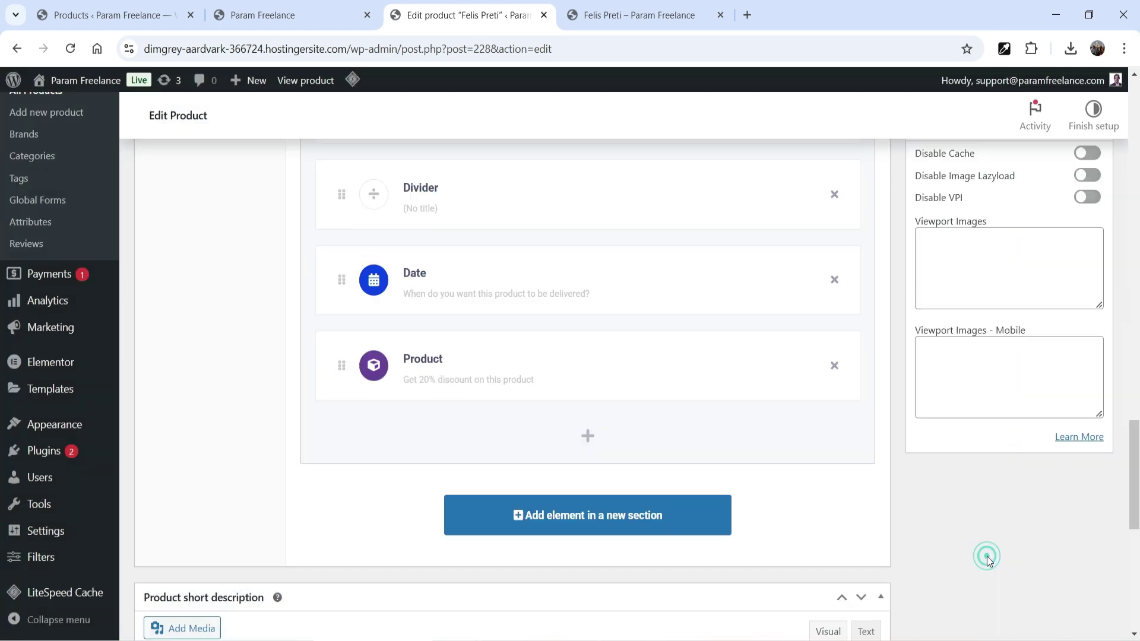
Step: Update the Felis Preti product and reload its storefront page to check the discounted Blandit Magna add-on
scroll(986, 534, "up", 15)
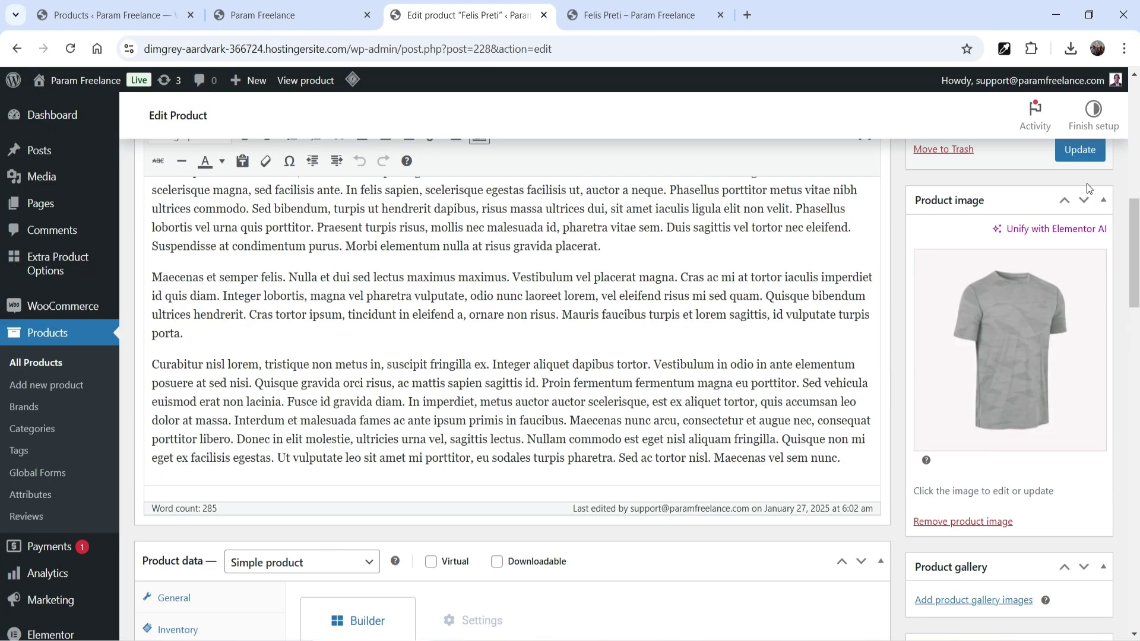
left_click(1087, 154)
key("ctrl+Tab")
key("F5")
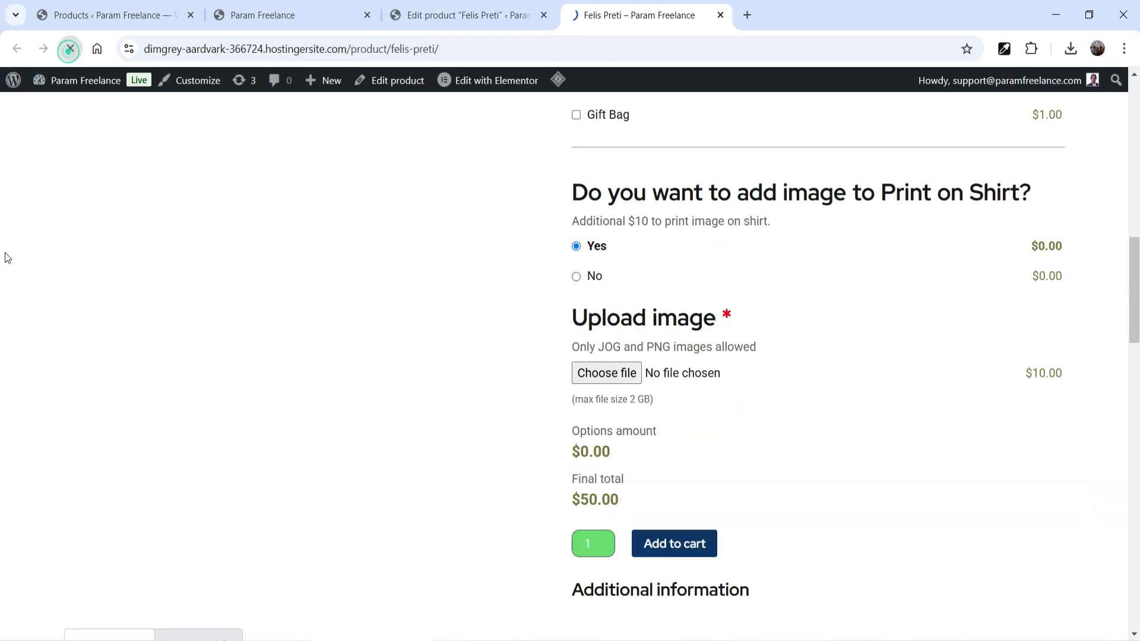
scroll(879, 263, "down", 3)
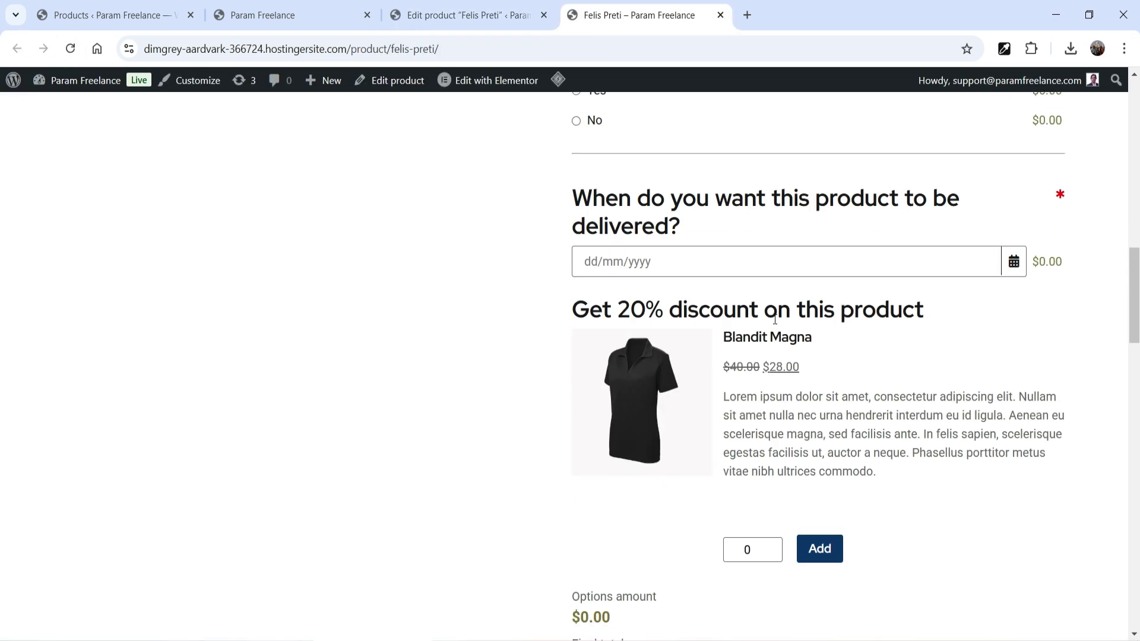
scroll(784, 344, "down", 1)
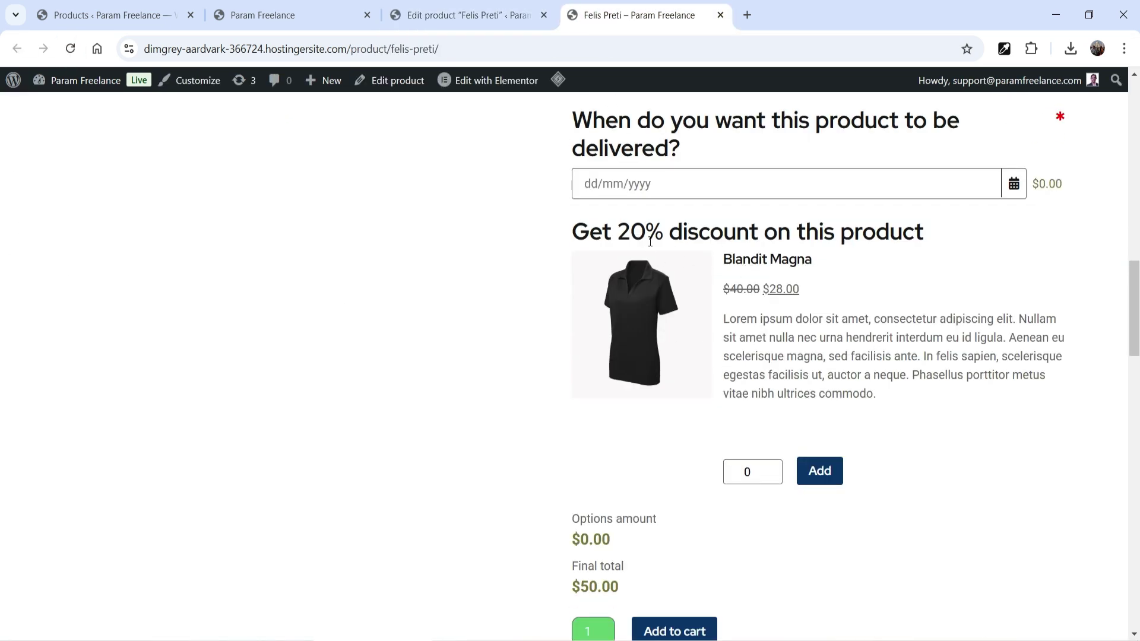
scroll(832, 280, "down", 1)
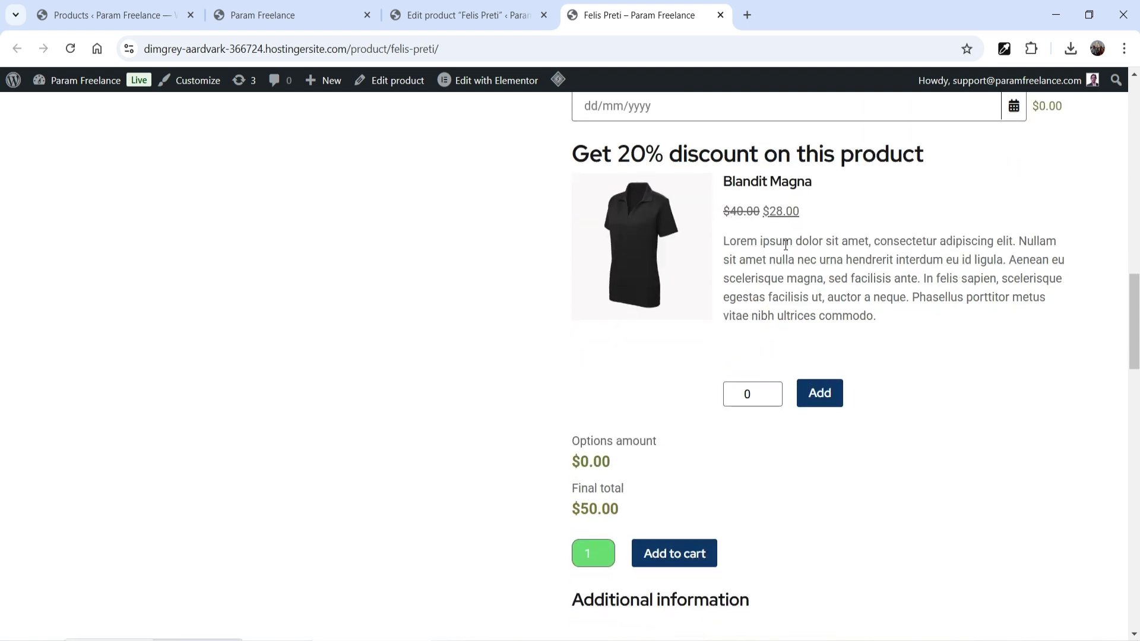
Step: Set the Blandit Magna add-on quantity to 2 on the storefront page
left_click(766, 392)
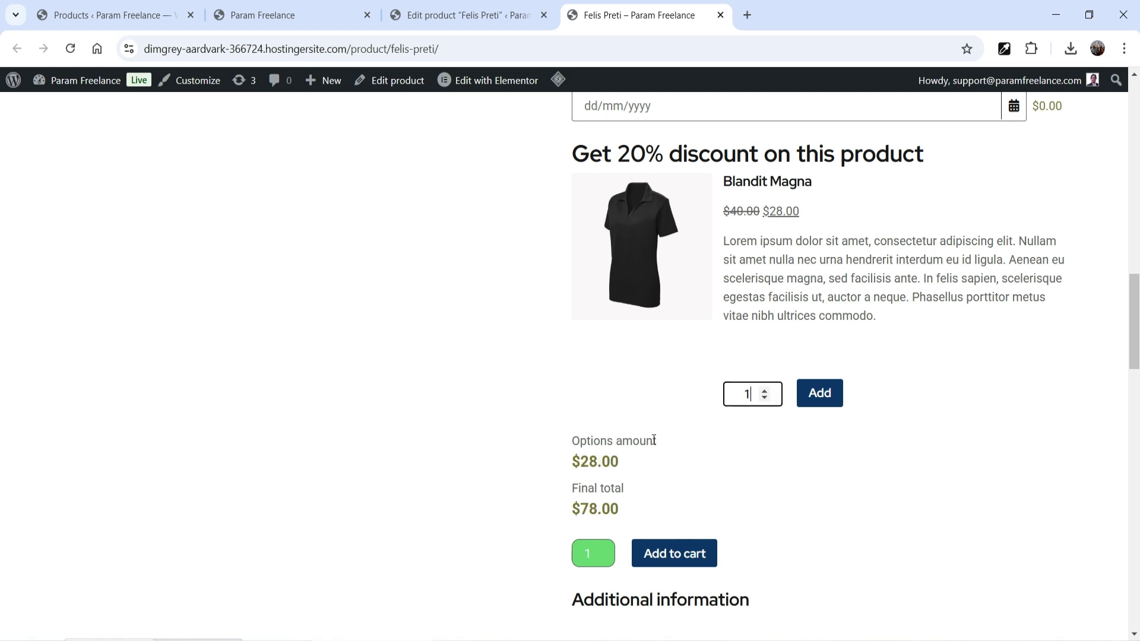
left_click(764, 392)
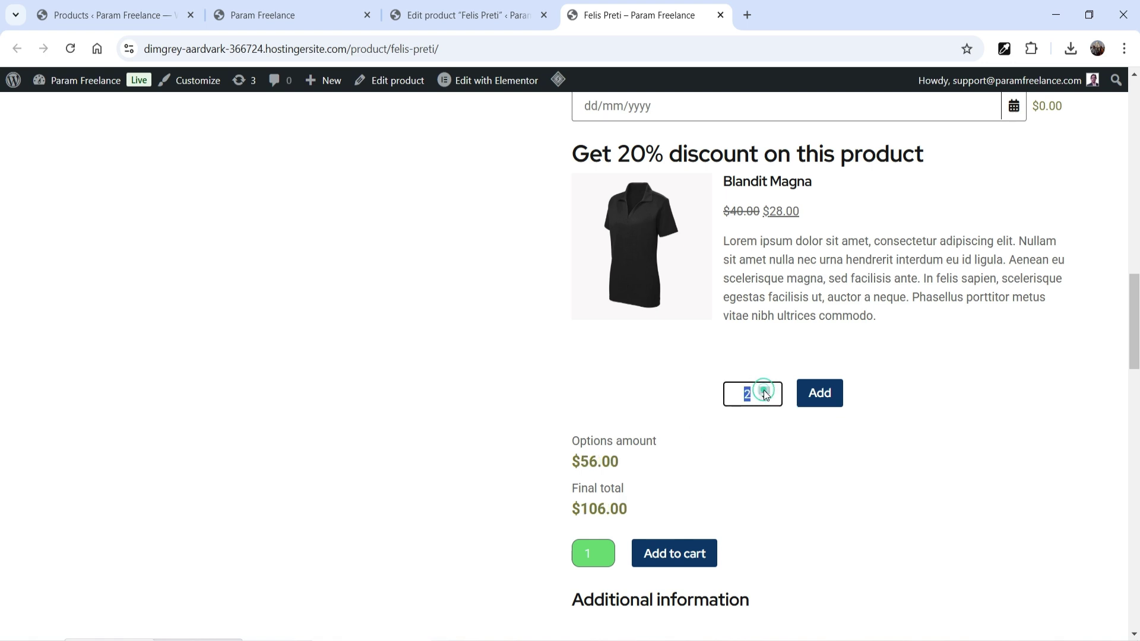
left_click(783, 475)
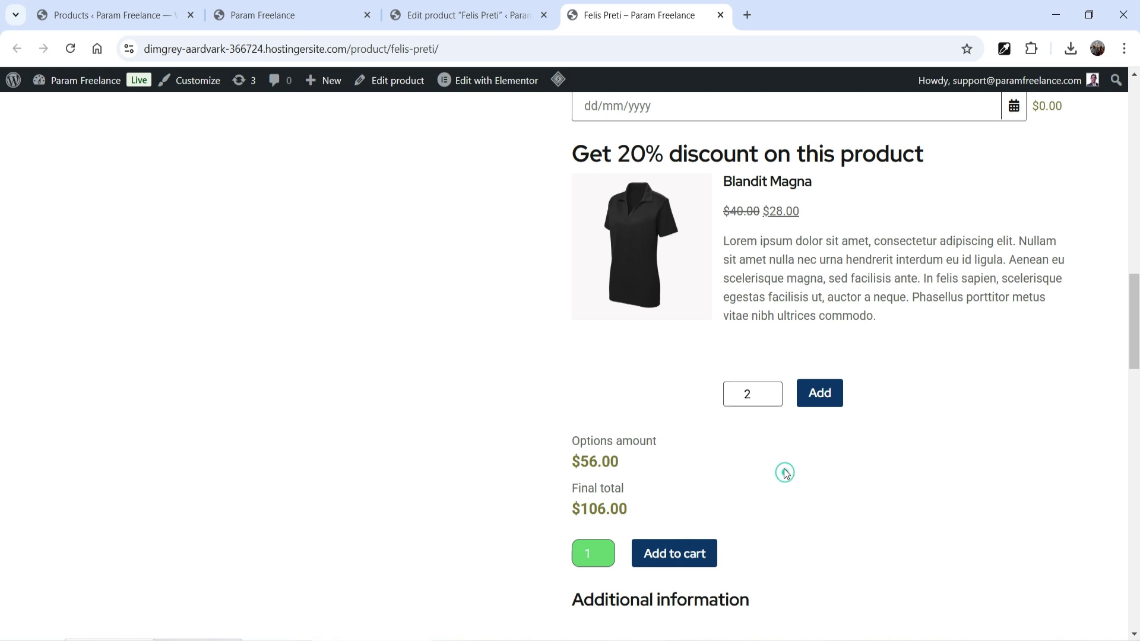
Step: Choose Yes for printing an image and select Gift Wrap, Gift Card, Gift Message and Gift Bag
scroll(698, 480, "up", 5)
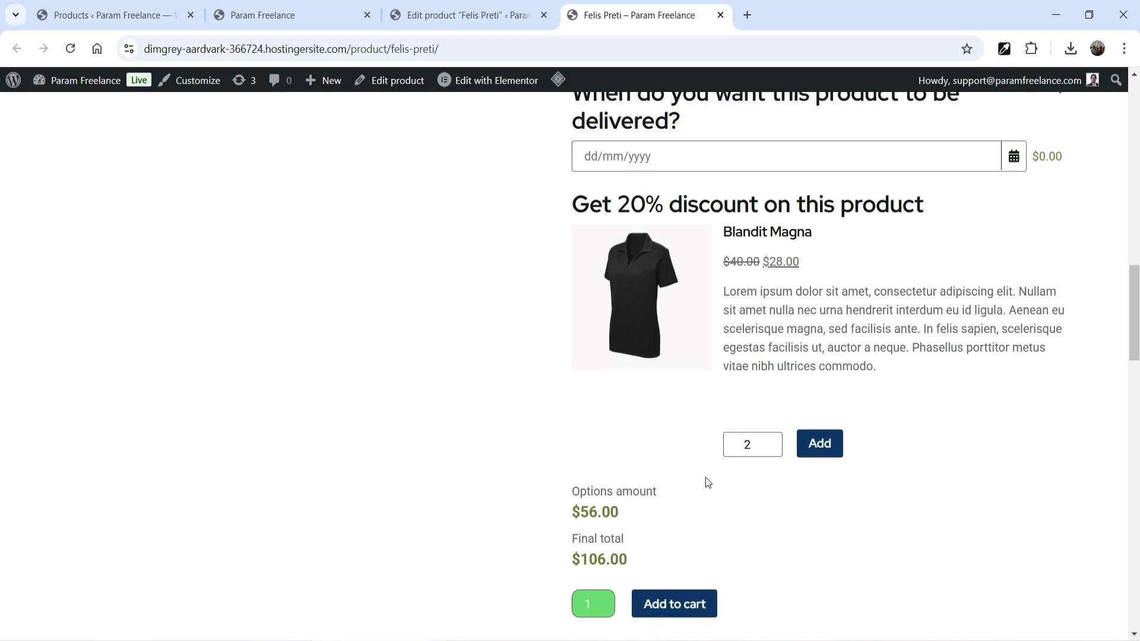
left_click(577, 246)
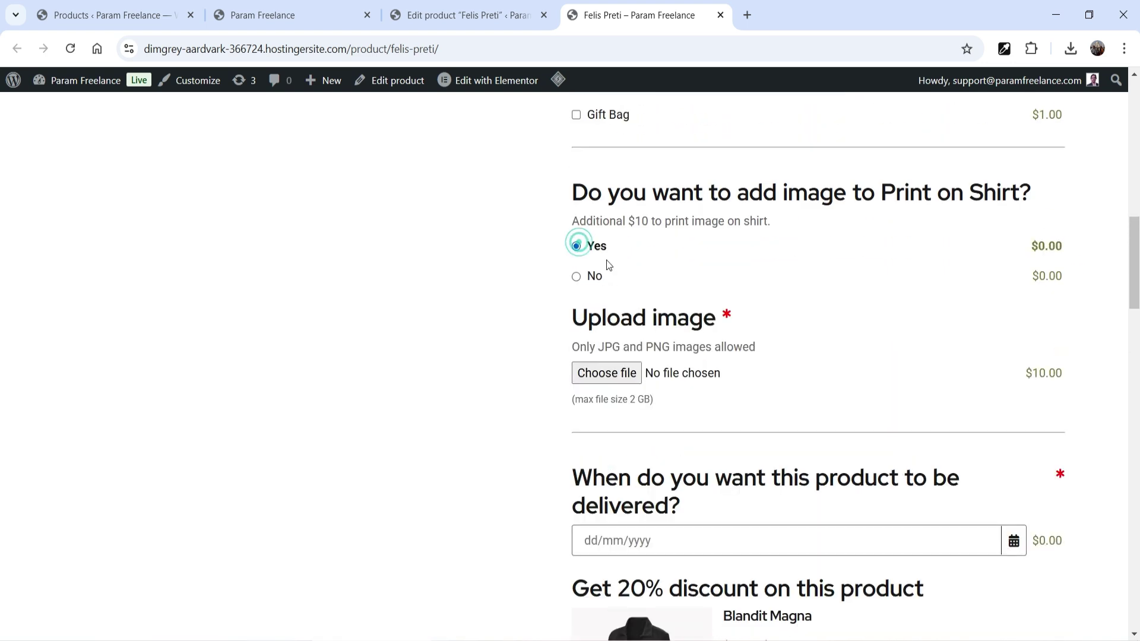
scroll(758, 361, "down", 5)
scroll(754, 361, "up", 8)
left_click(576, 180)
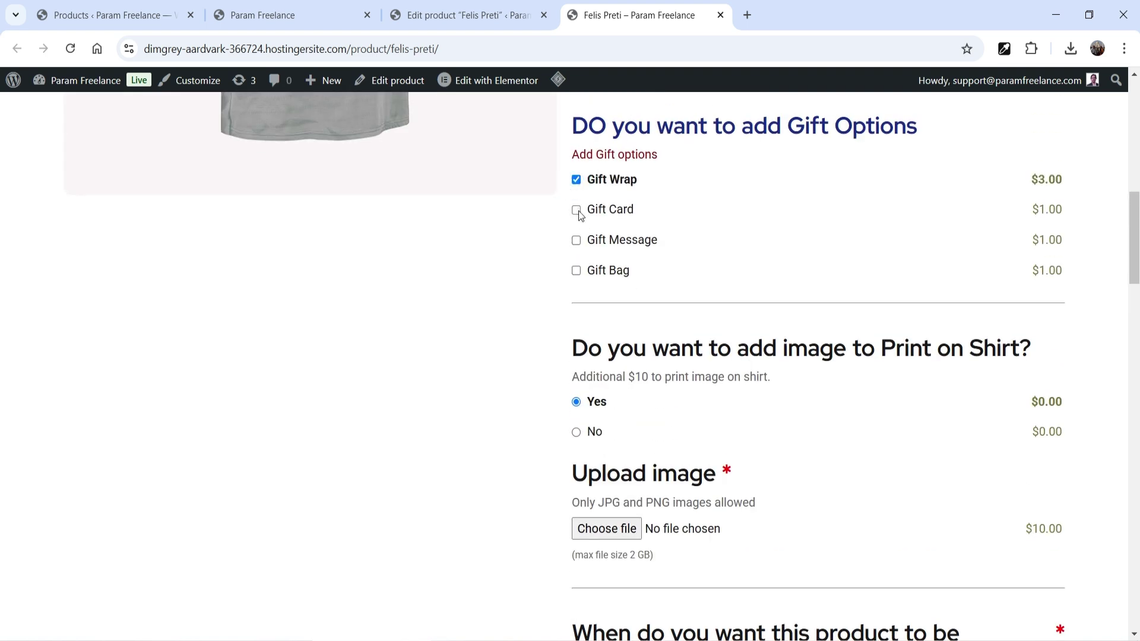
left_click(576, 210)
left_click(576, 240)
left_click(576, 270)
Step: Check the option totals, enter a short text for the shirt and try to add the shirt to the cart
scroll(738, 329, "down", 5)
scroll(738, 329, "down", 7)
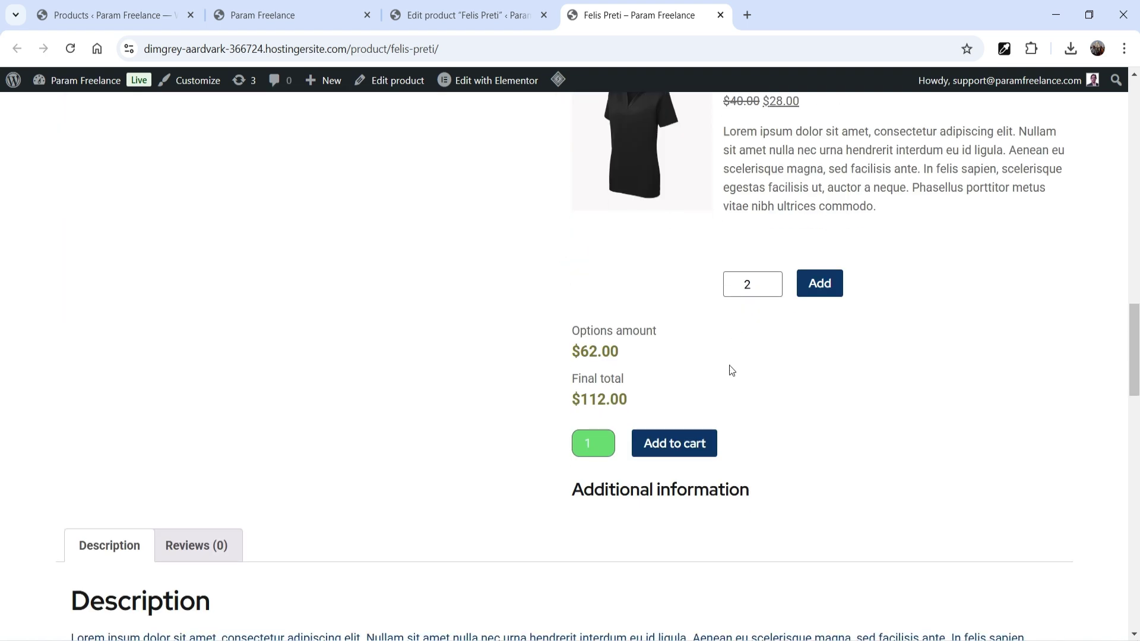
scroll(653, 357, "down", 1)
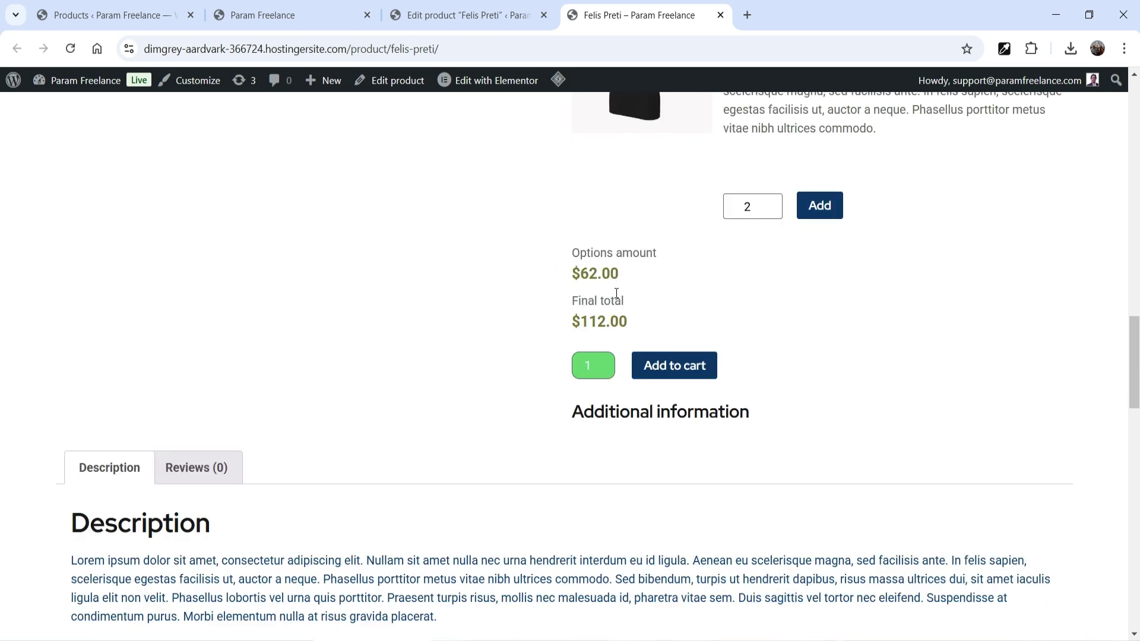
scroll(616, 298, "up", 10)
scroll(616, 300, "down", 10)
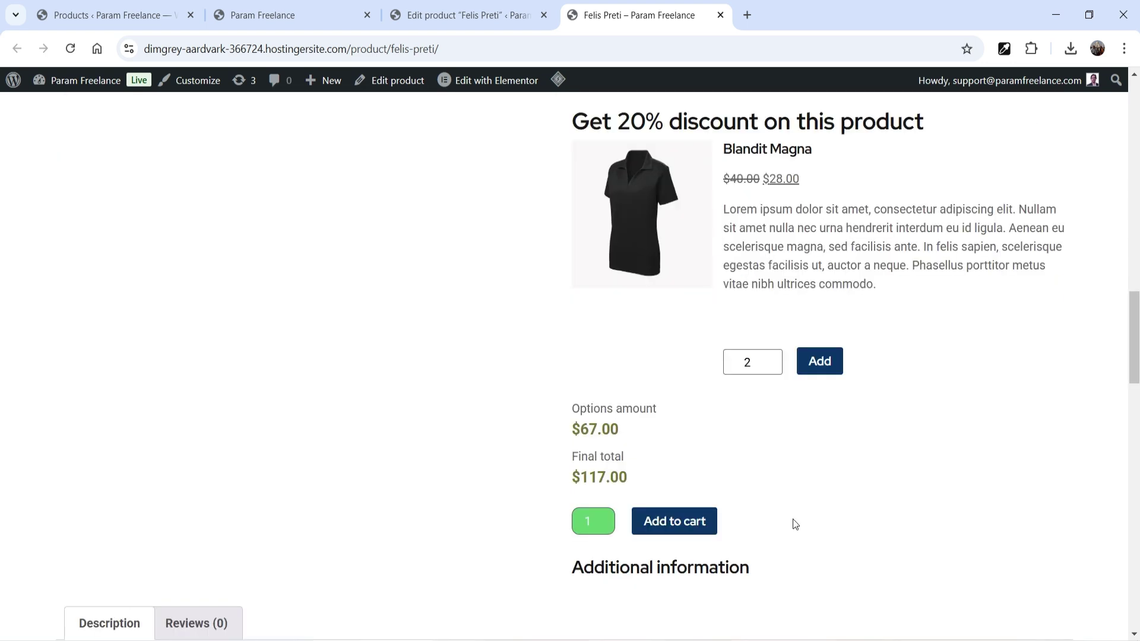
Step: Set the delivery date to 03/01/2025, choose No for the printed image and add the shirt to the cart
scroll(914, 447, "up", 7)
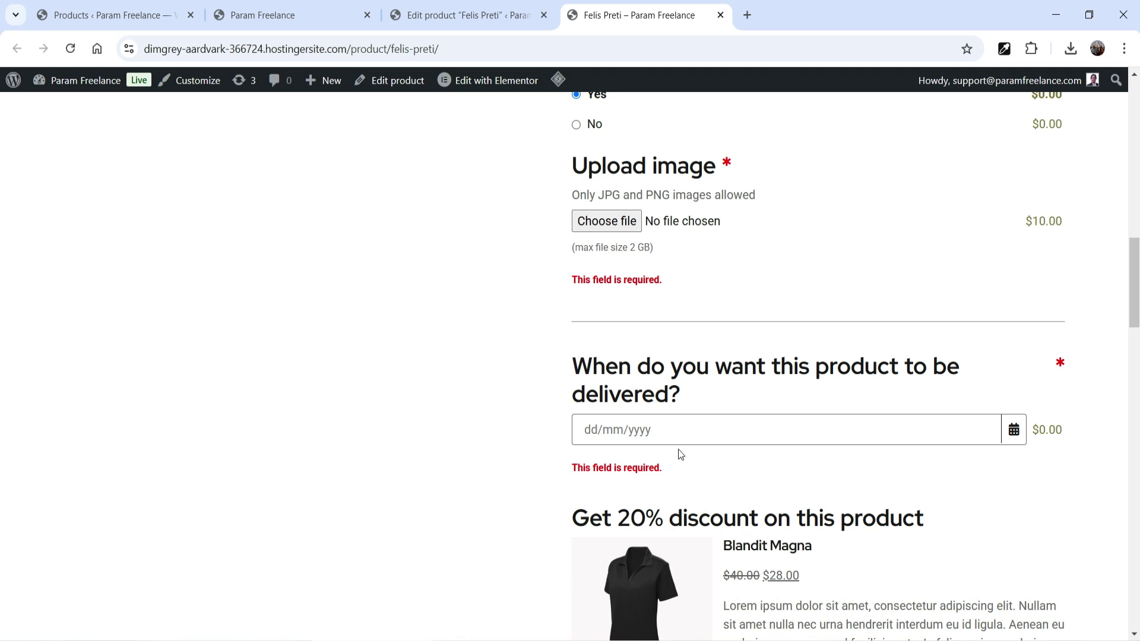
left_click(684, 436)
left_click(729, 546)
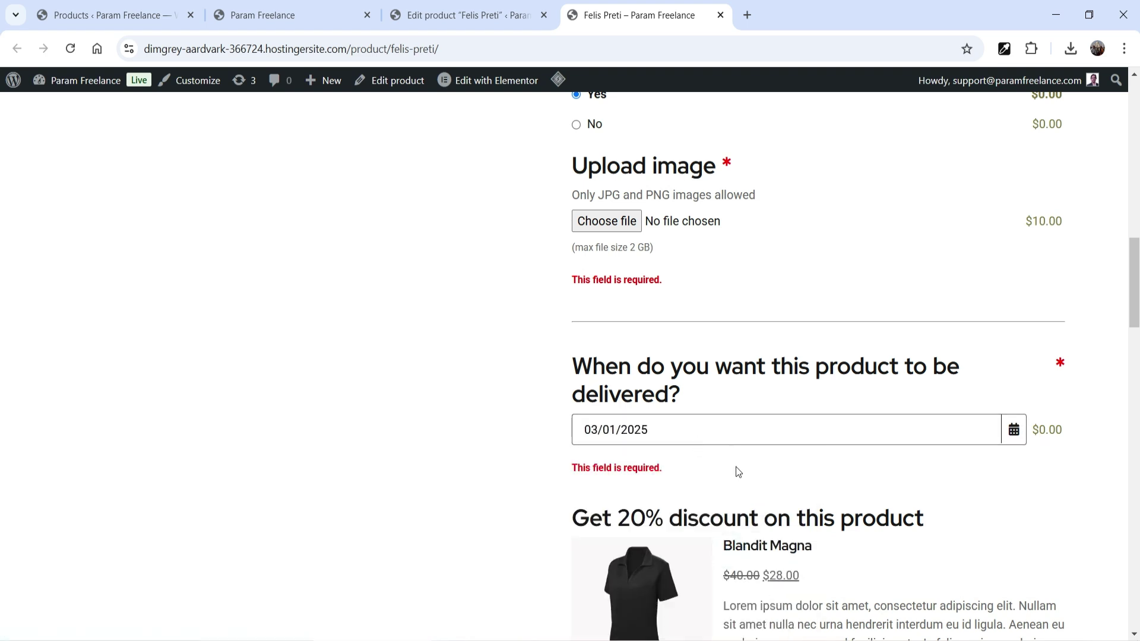
scroll(589, 191, "up", 1)
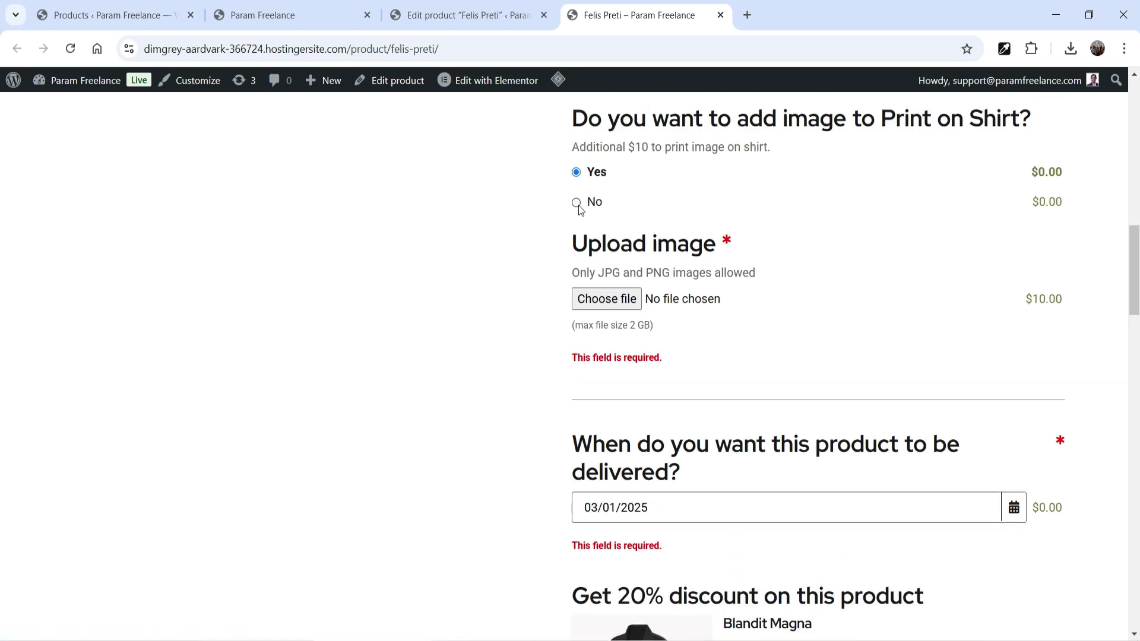
left_click(577, 203)
scroll(577, 203, "down", 8)
left_click(692, 370)
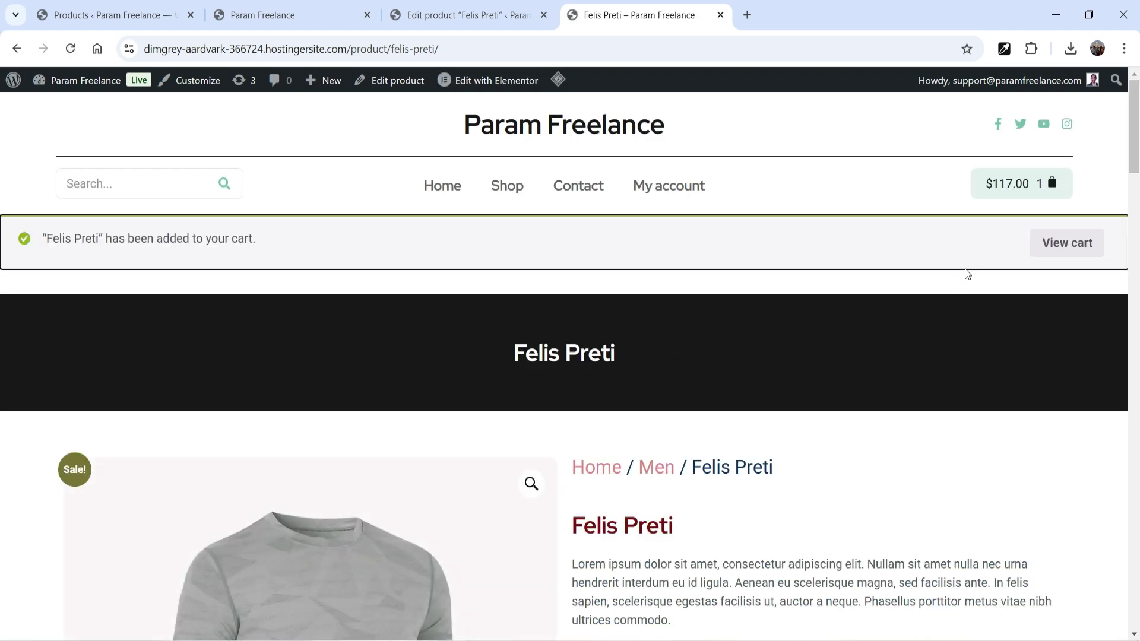
Step: Open the cart and review the chosen options of Felis Preti and the Blandit Magna add-on
left_click(1067, 243)
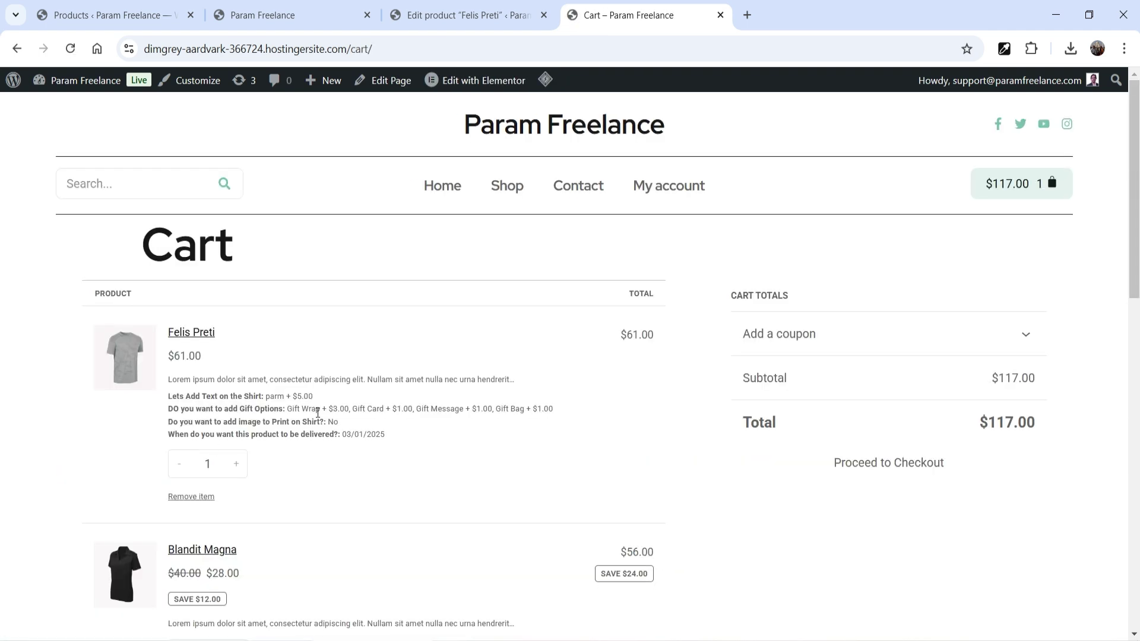
scroll(289, 364, "down", 1)
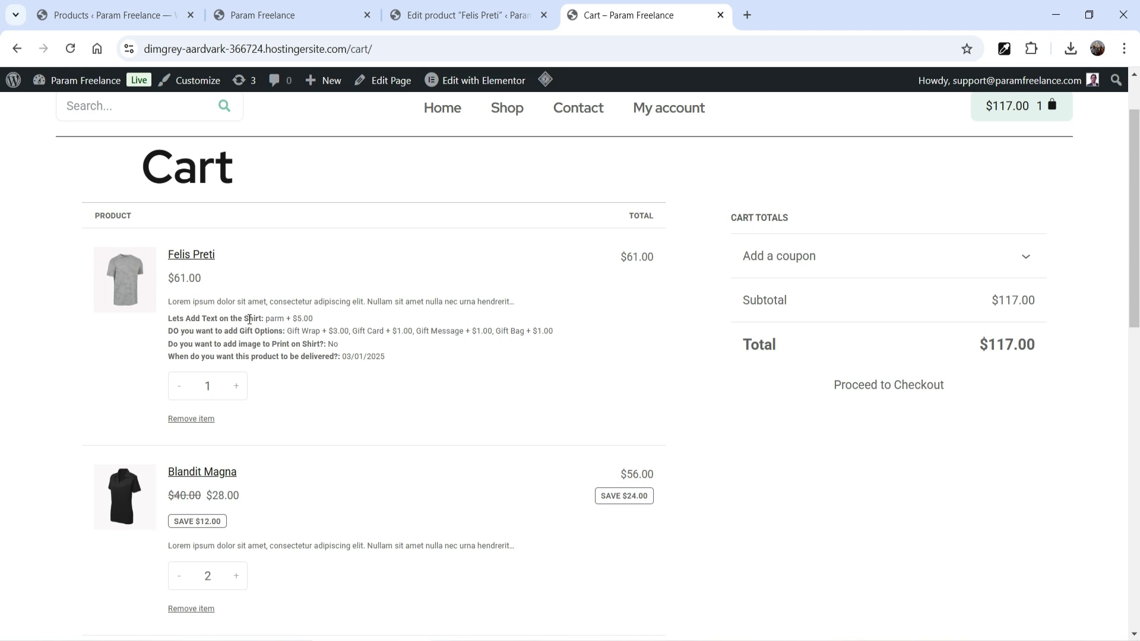
left_click_drag(320, 319, 552, 333)
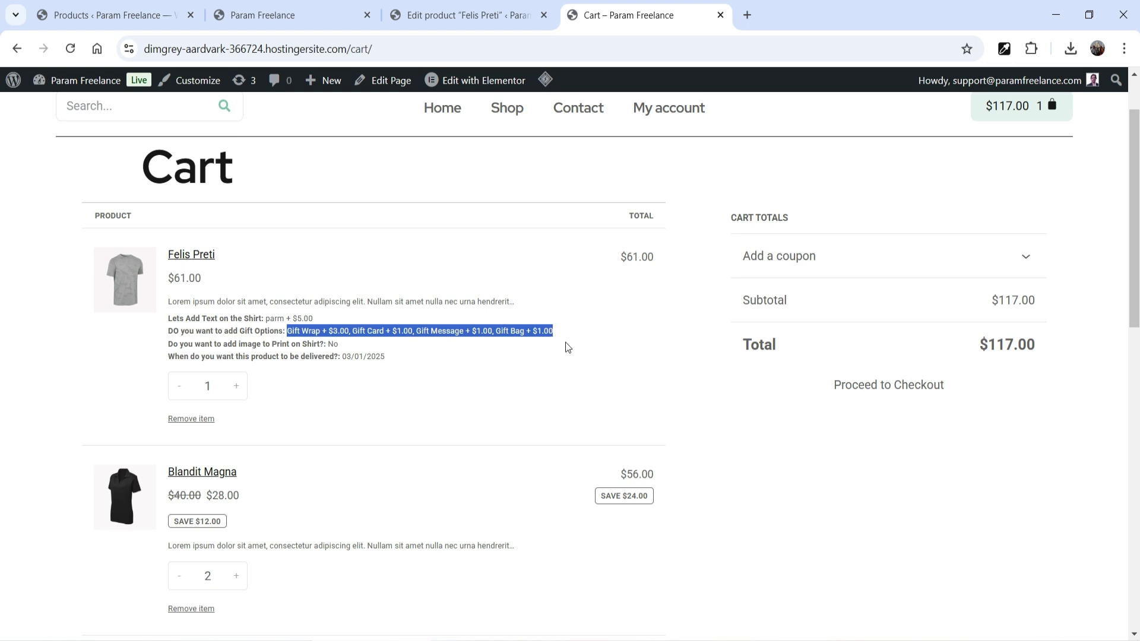
left_click(565, 343)
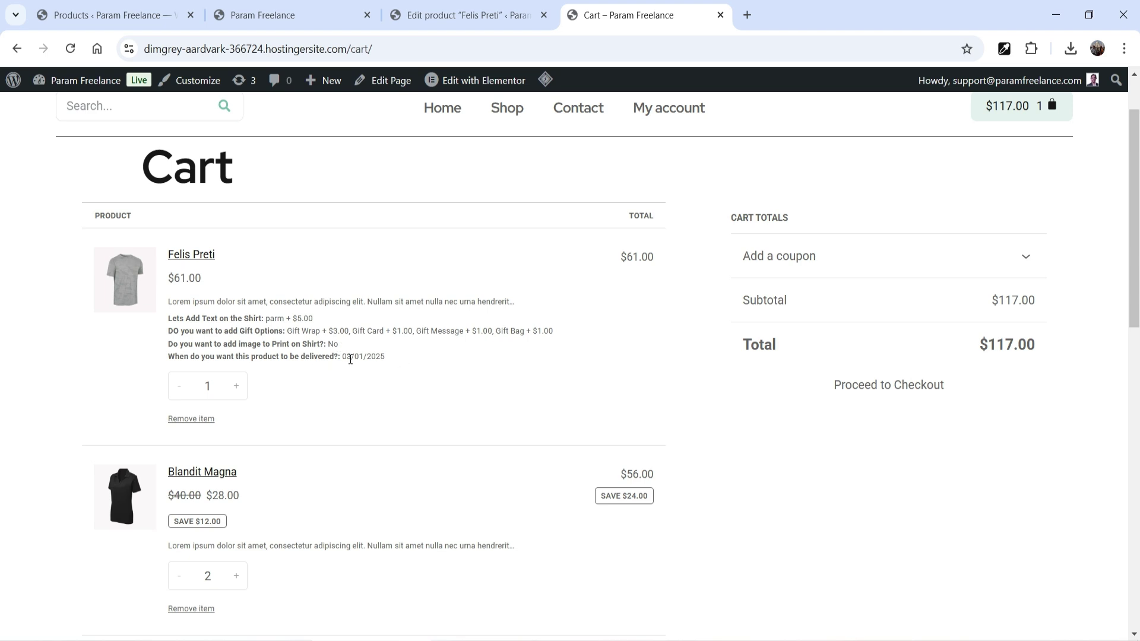
left_click(414, 409)
scroll(252, 479, "down", 4)
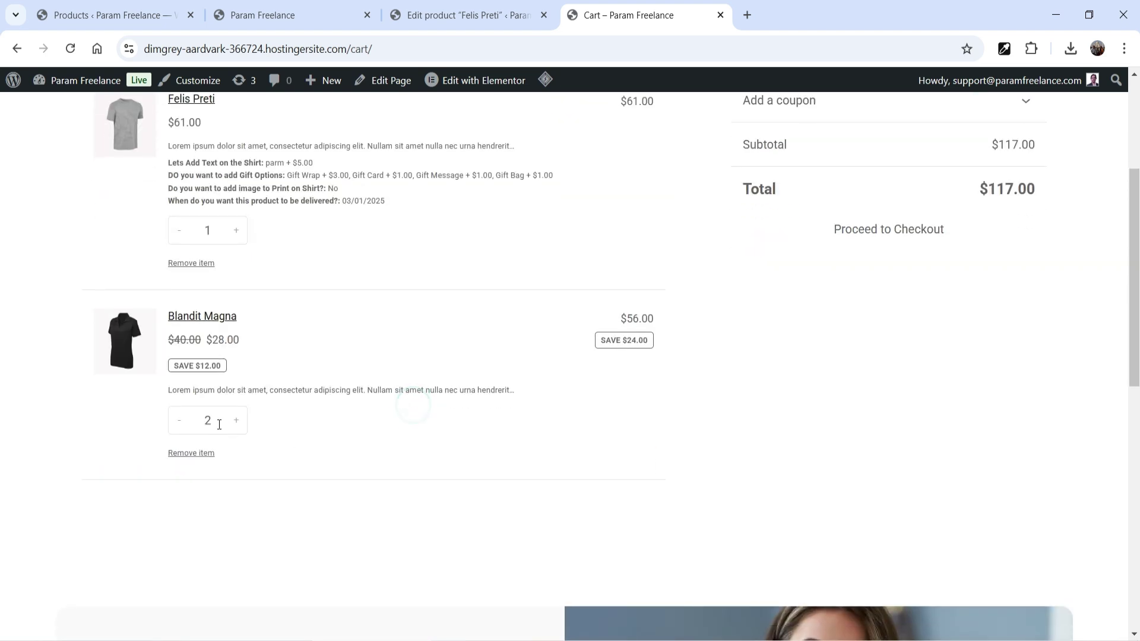
scroll(829, 330, "up", 4)
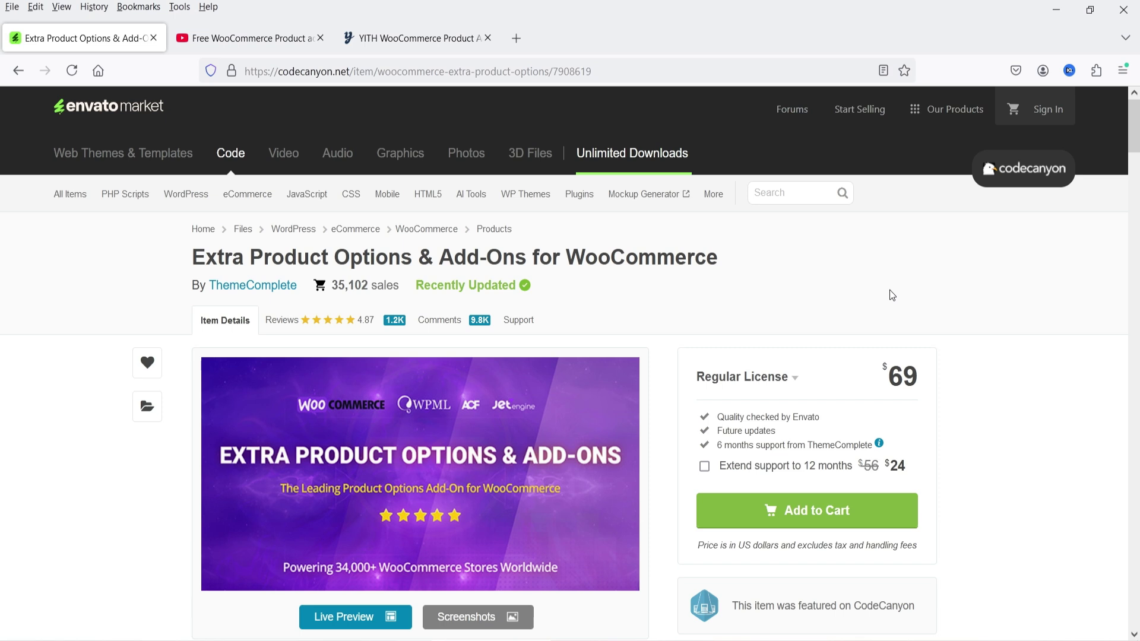
Step: Compare the YITH Product Add-Ons page, its YouTube tutorial and the Extra Product Options page on CodeCanyon
left_click(434, 50)
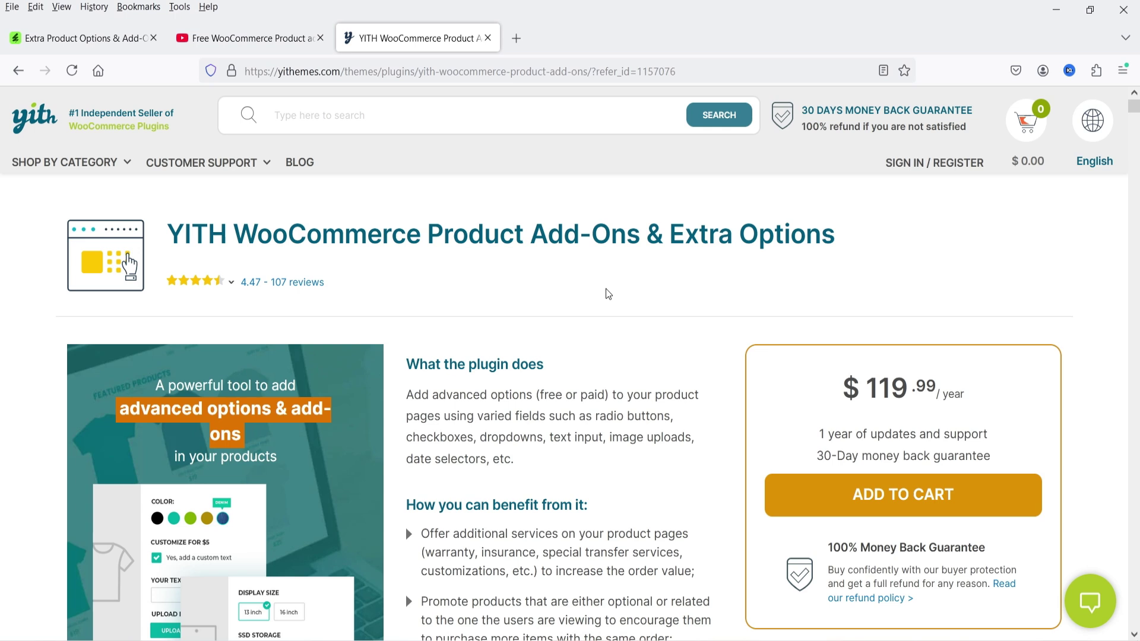
left_click(250, 37)
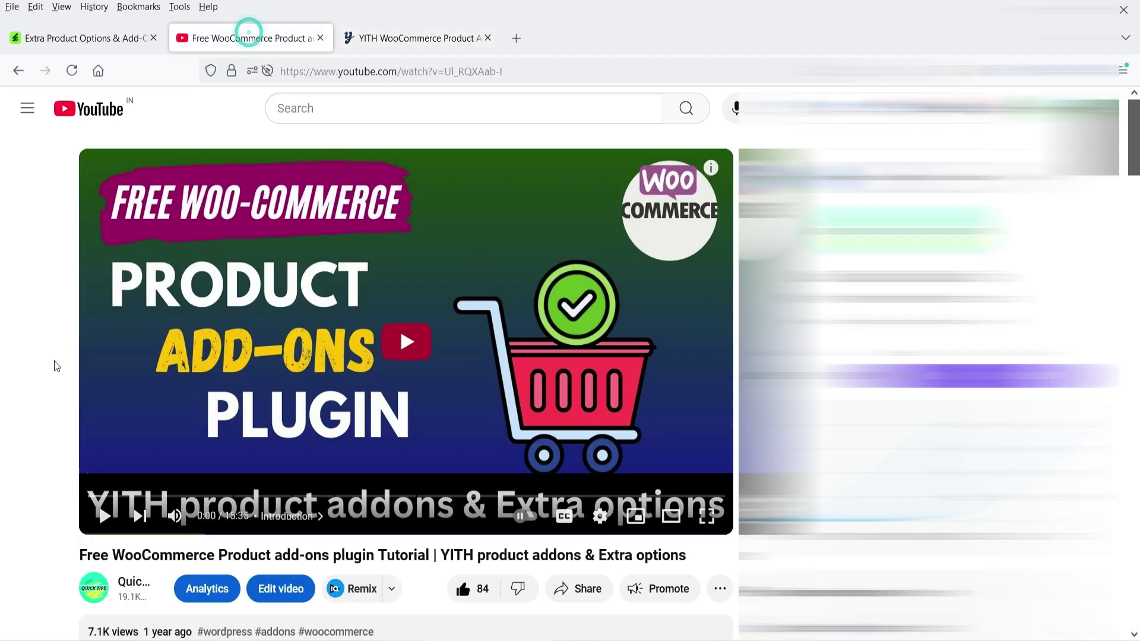
left_click(410, 37)
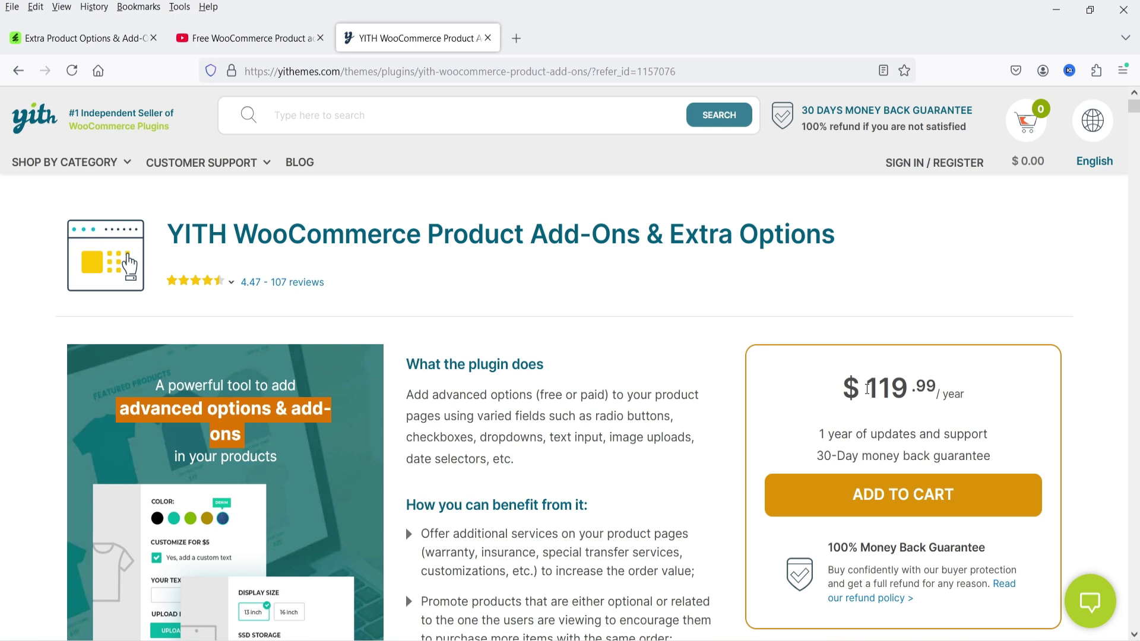
left_click(107, 37)
left_click(57, 392)
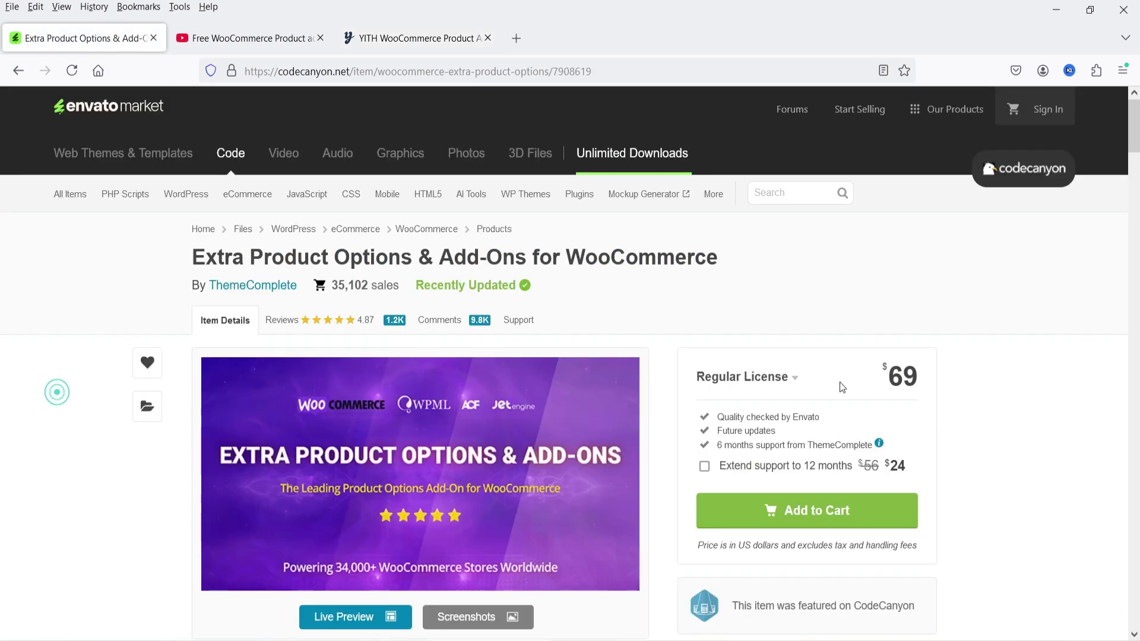